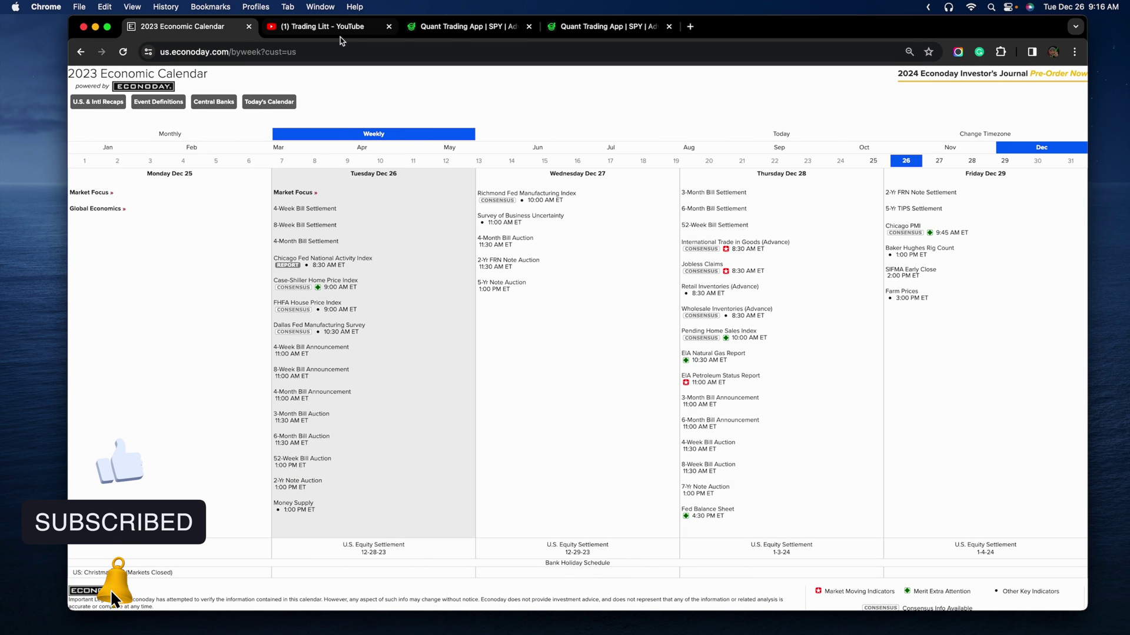
Return to the 2023 Economic Calendar, mark Monday Dec 25 with a large freehand cross, and clear the drawing.
{"action": "left_click", "coordinate": [294, 27]}
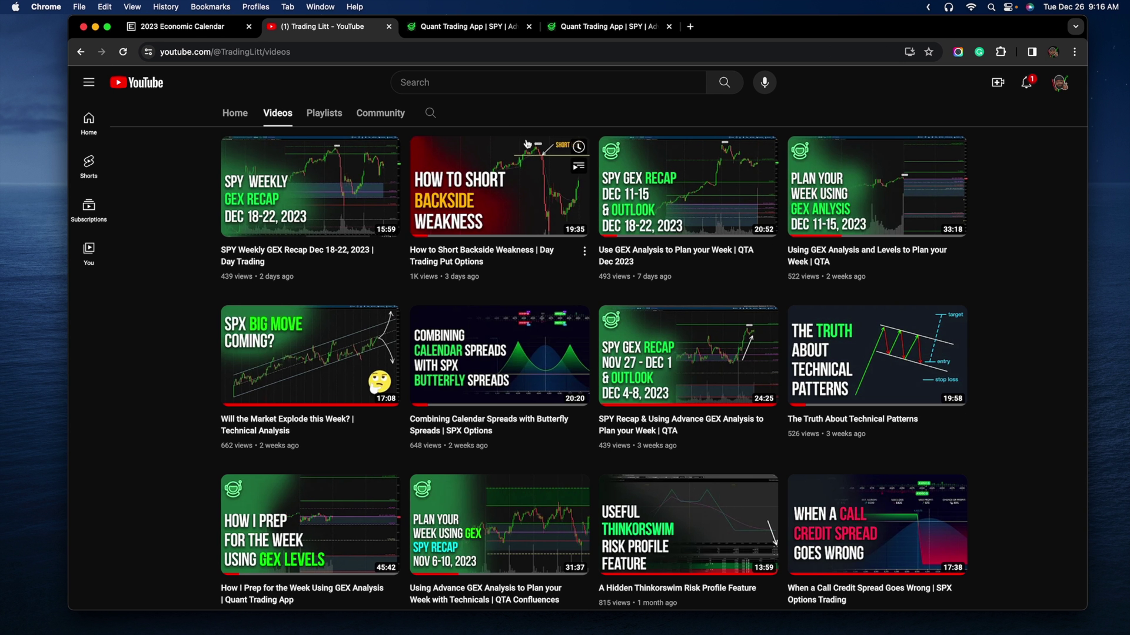
{"action": "left_click", "coordinate": [231, 30]}
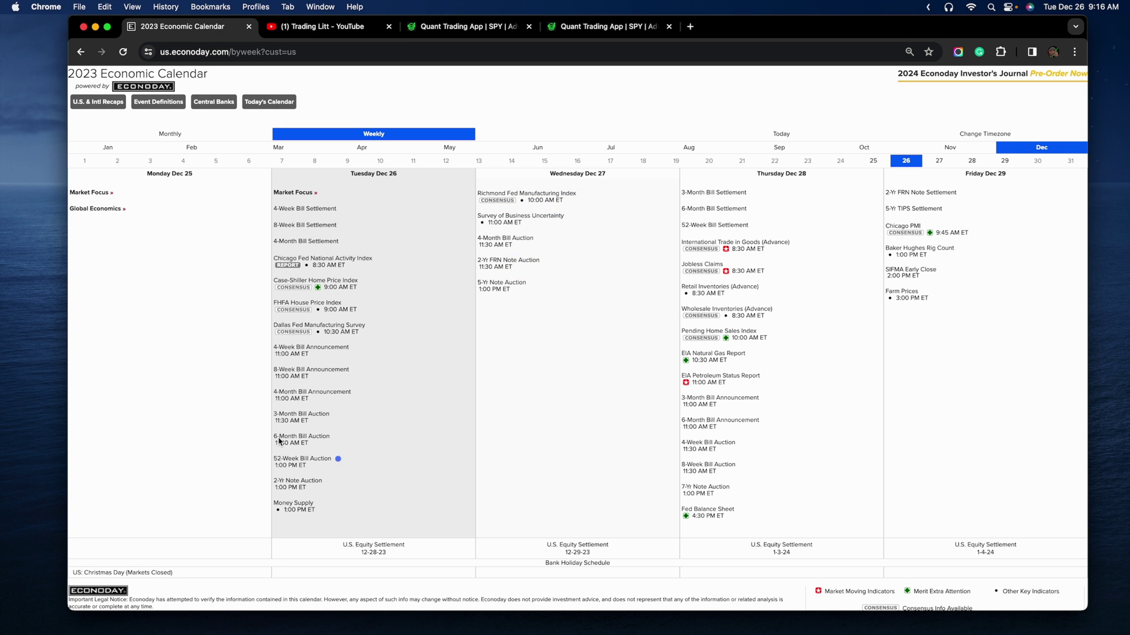
{"action": "left_click_drag", "start_coordinate": [200, 215], "coordinate": [172, 427]}
{"action": "left_click_drag", "start_coordinate": [171, 247], "coordinate": [261, 424]}
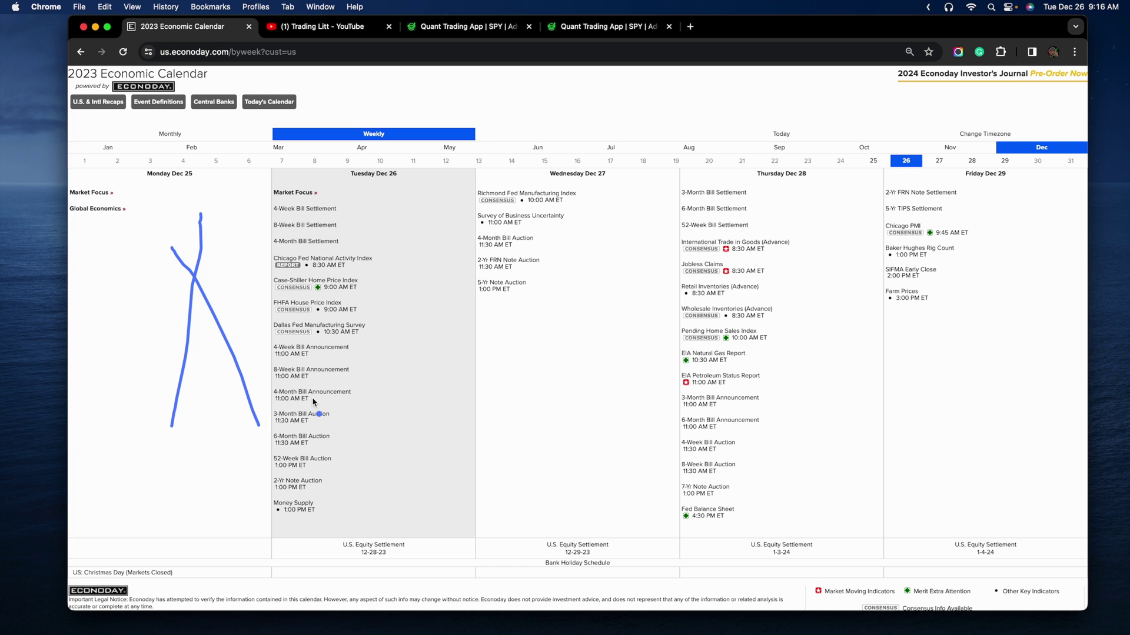
{"action": "key", "text": "Escape"}
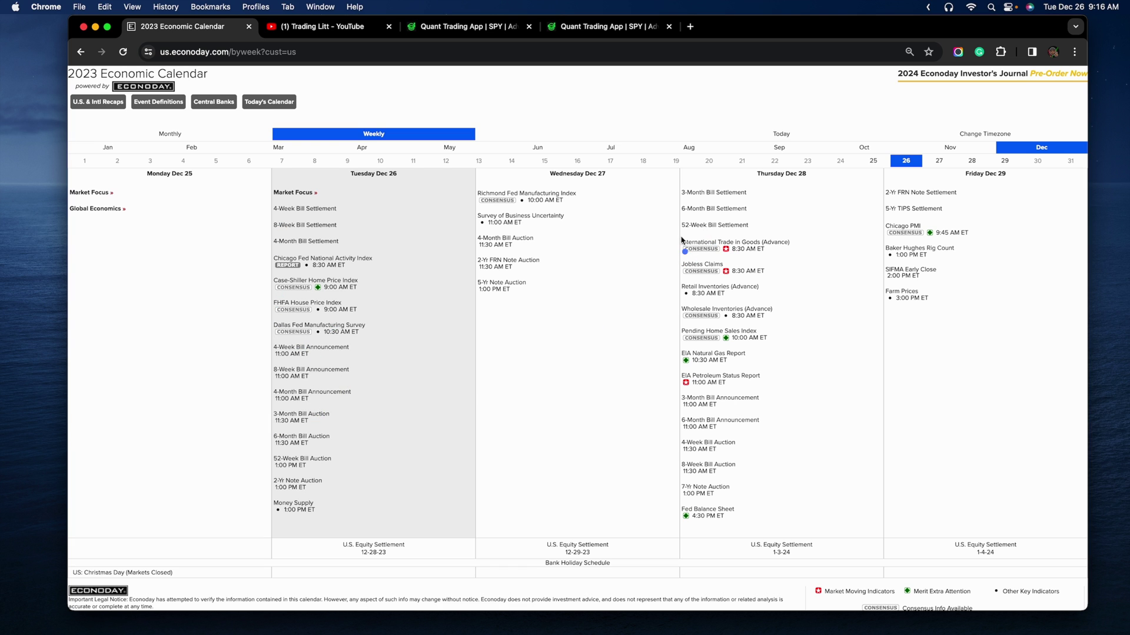
Circle Thursday's International Trade in Goods, Jobless Claims and EIA Petroleum Status Report entries freehand, and clear the marks.
{"action": "mouse_move", "coordinate": [716, 237]}
{"action": "left_mouse_down"}
{"action": "mouse_move", "coordinate": [664, 245]}
{"action": "mouse_move", "coordinate": [747, 287]}
{"action": "mouse_move", "coordinate": [813, 248]}
{"action": "mouse_move", "coordinate": [693, 239]}
{"action": "left_mouse_up"}
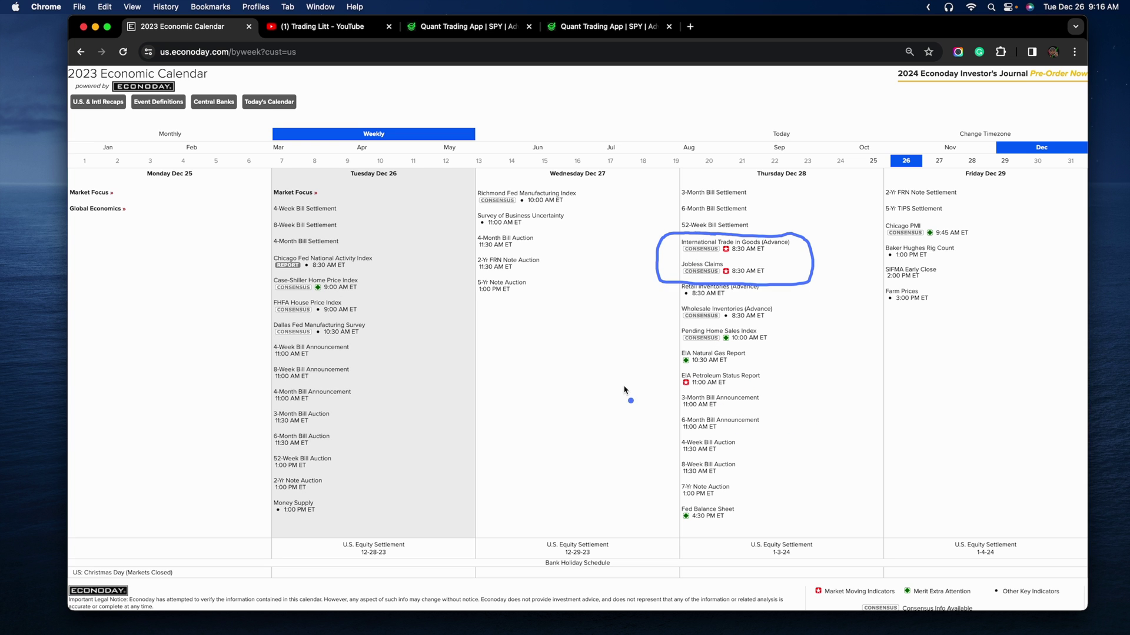
{"action": "mouse_move", "coordinate": [678, 393]}
{"action": "left_mouse_down"}
{"action": "mouse_move", "coordinate": [770, 373]}
{"action": "mouse_move", "coordinate": [668, 379]}
{"action": "left_mouse_up"}
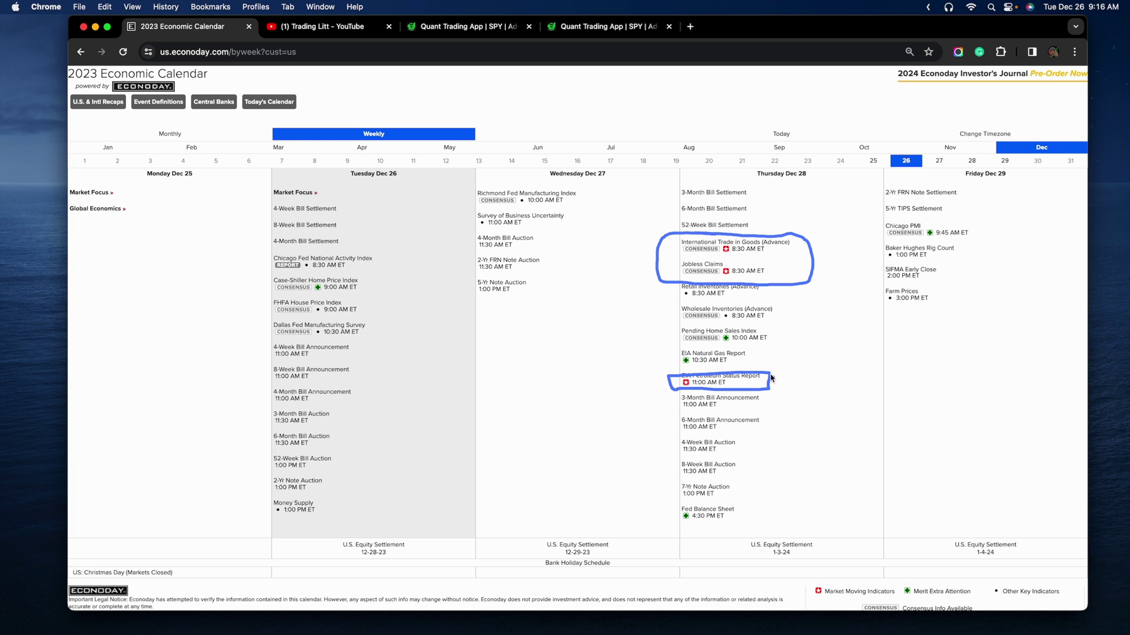
{"action": "key", "text": "Escape"}
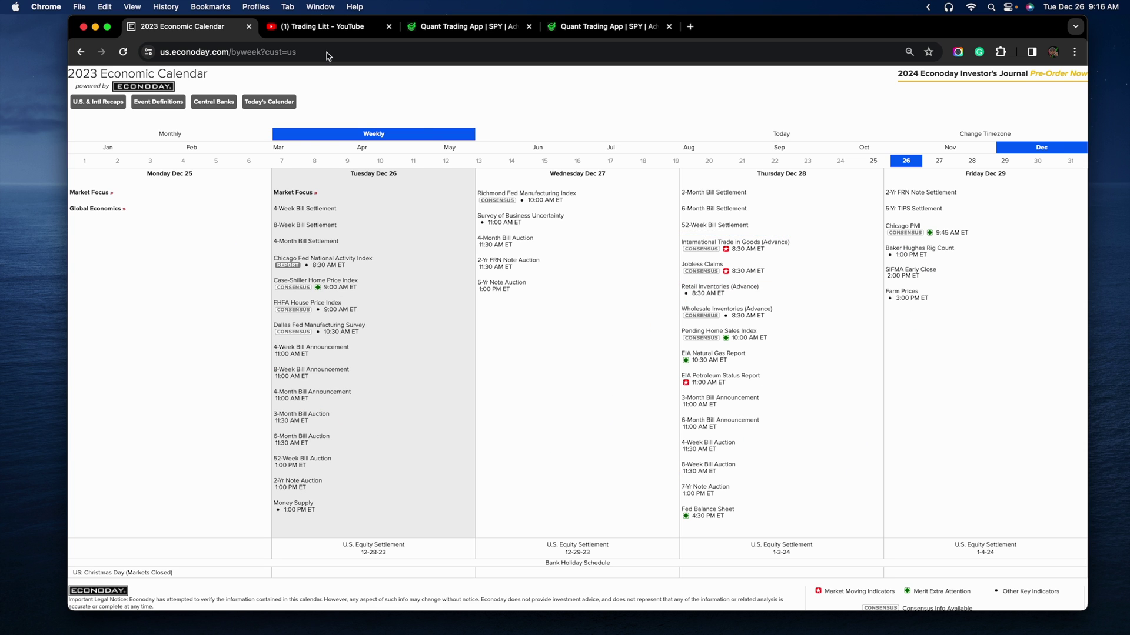
Switch to the SPY 15-minute trading chart, load the Default drawing set, and compress the price scale to show more levels.
{"action": "left_click", "coordinate": [442, 28]}
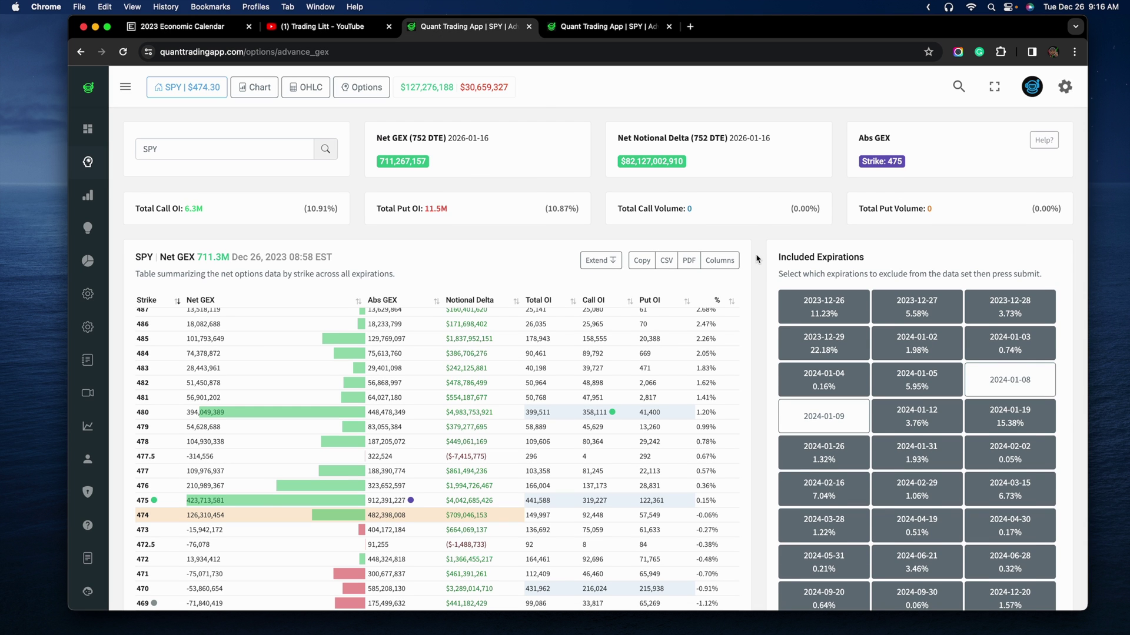
{"action": "key", "text": "ctrl+Right"}
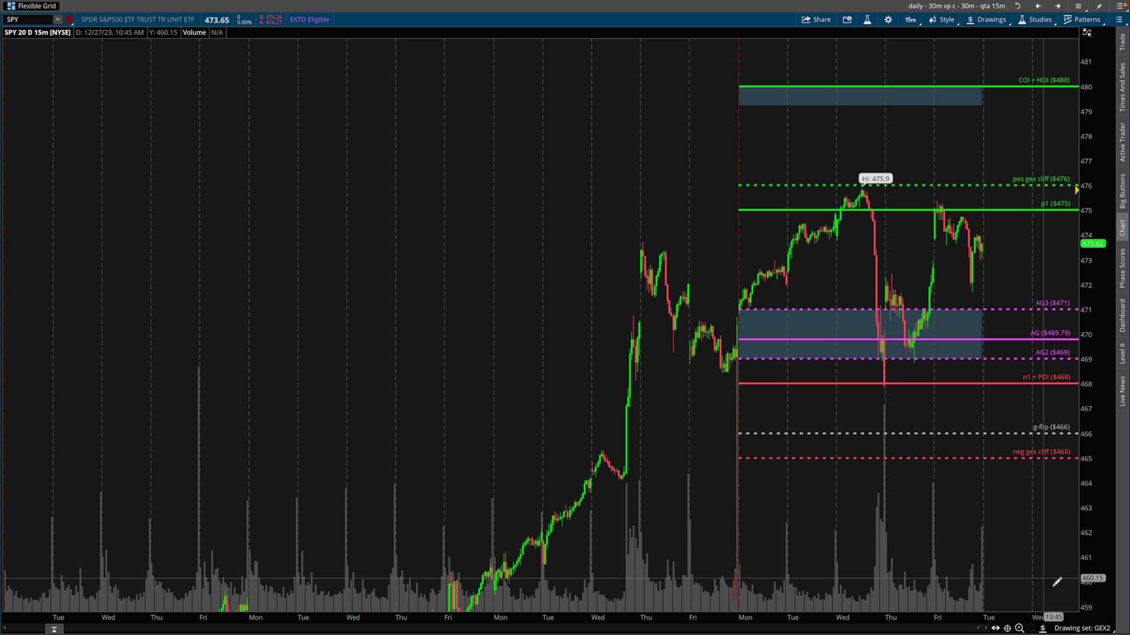
{"action": "left_click", "coordinate": [1081, 629]}
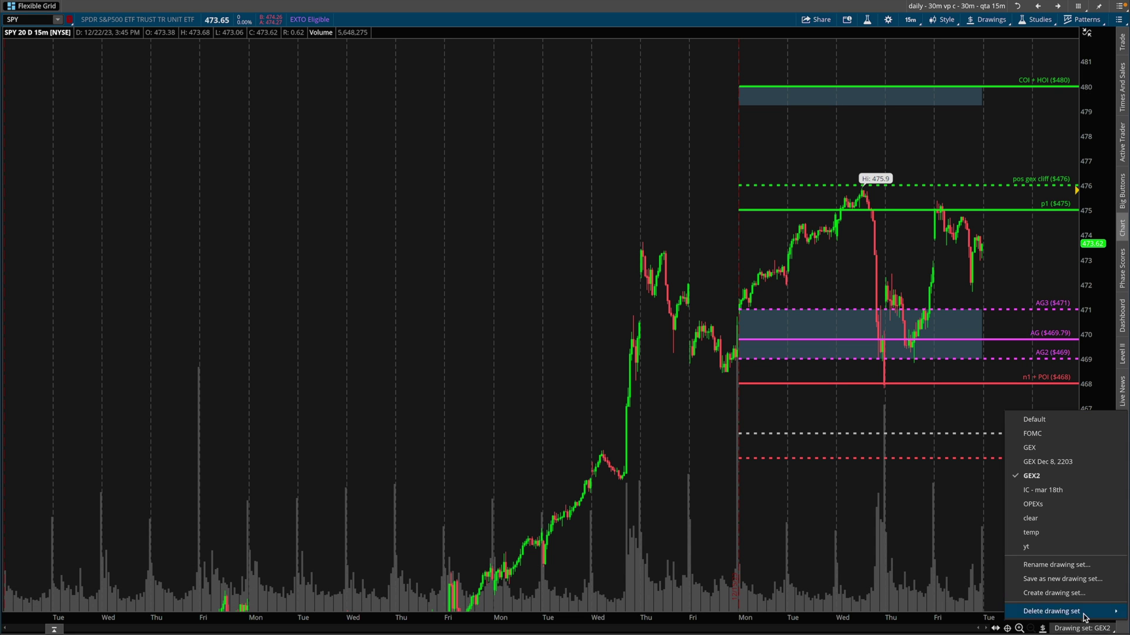
{"action": "left_click", "coordinate": [1029, 421]}
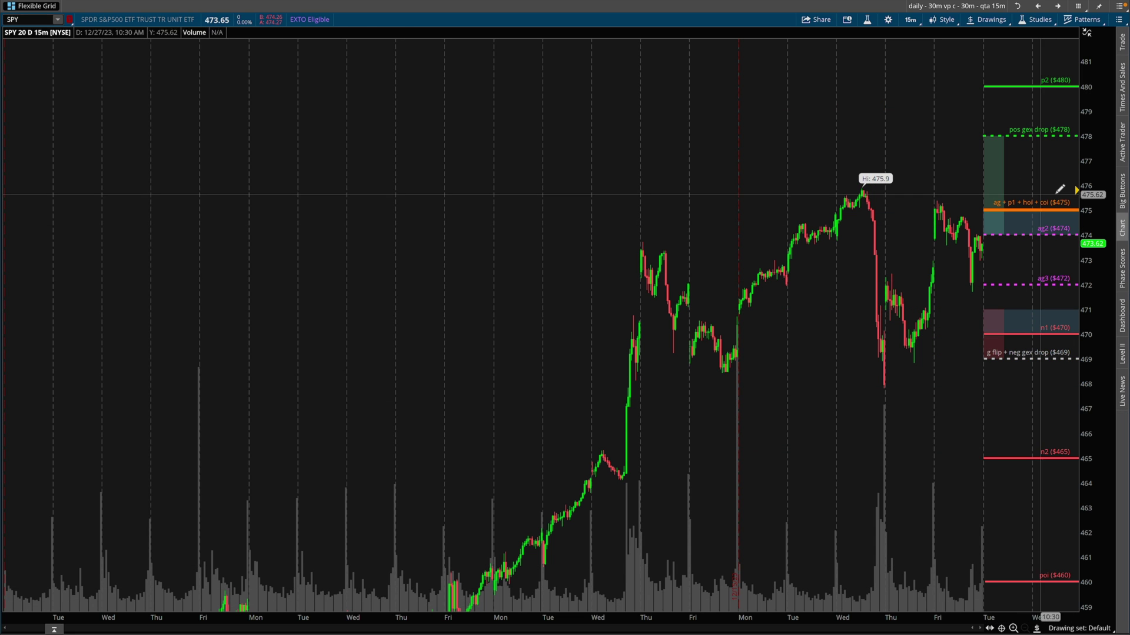
{"action": "left_click_drag", "start_coordinate": [1091, 169], "coordinate": [1094, 249]}
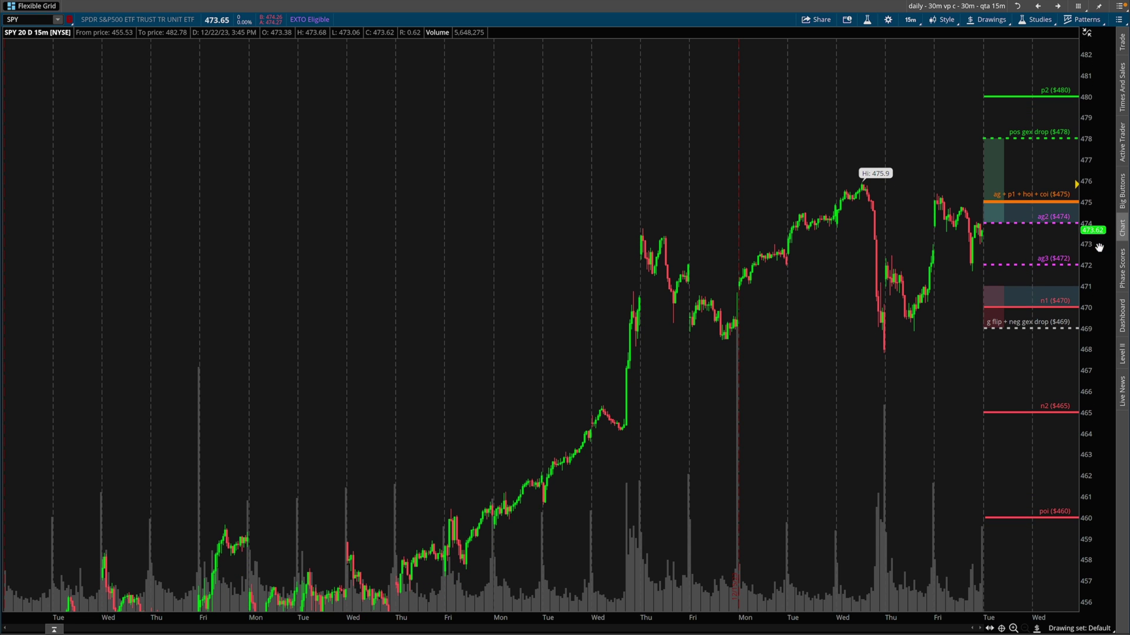
Switch back to the browser and look through the Trading Litt channel's videos on GEX analysis and weekly planning.
{"action": "key", "text": "ctrl+Left"}
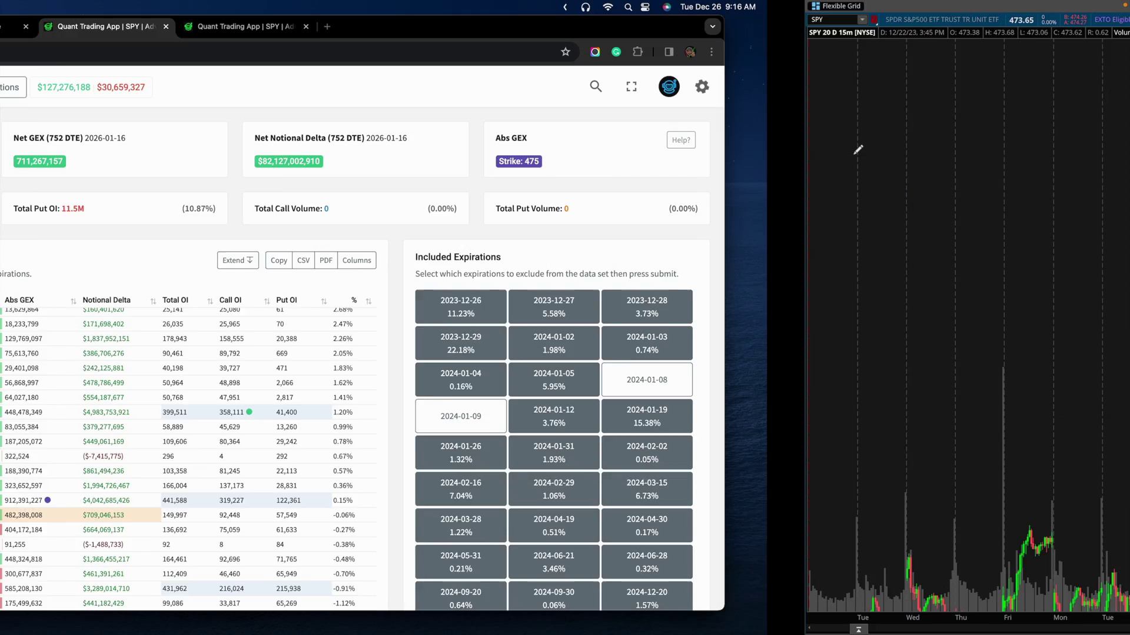
{"action": "left_click", "coordinate": [338, 28]}
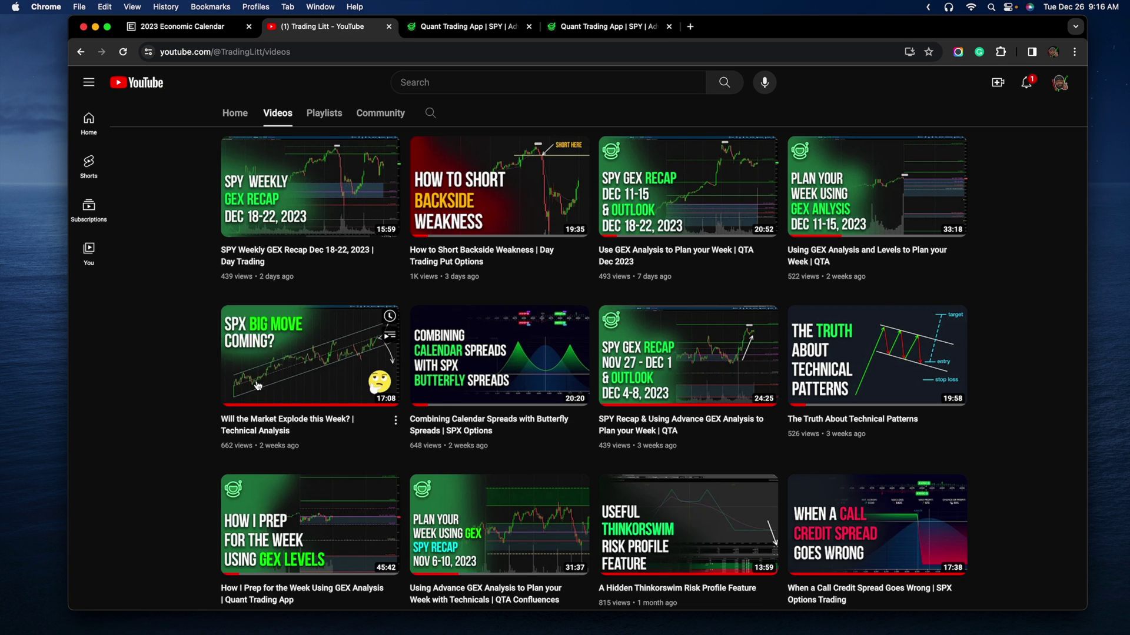
{"action": "scroll", "coordinate": [229, 374], "scroll_direction": "down", "scroll_amount": 1}
{"action": "scroll", "coordinate": [135, 422], "scroll_direction": "down", "scroll_amount": 1}
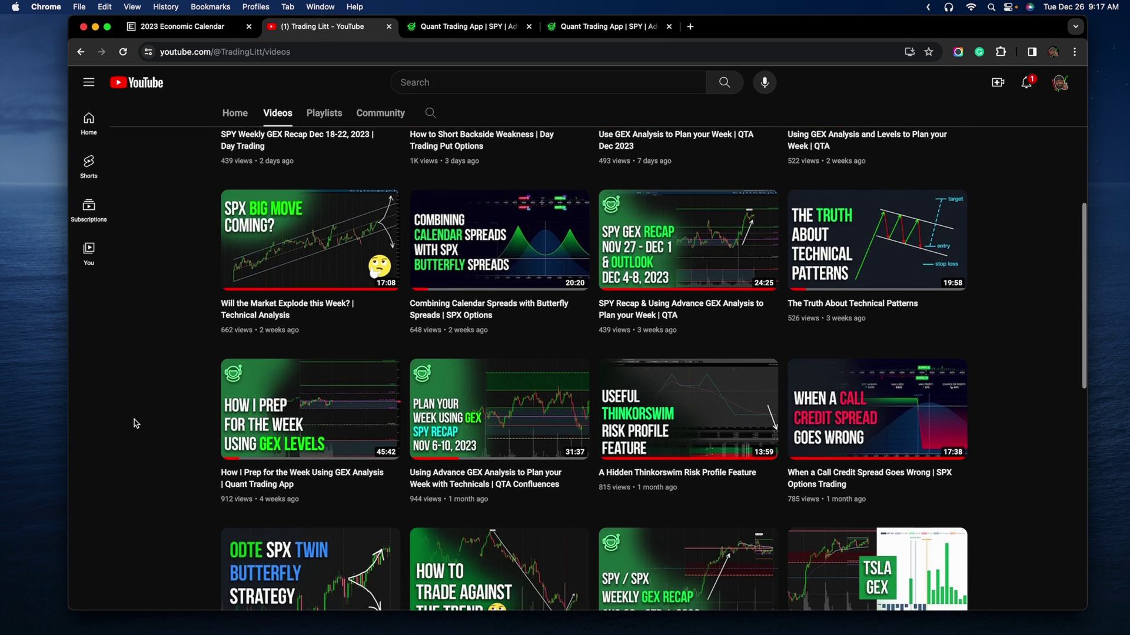
{"action": "scroll", "coordinate": [134, 419], "scroll_direction": "up", "scroll_amount": 2}
{"action": "scroll", "coordinate": [306, 565], "scroll_direction": "down", "scroll_amount": 1}
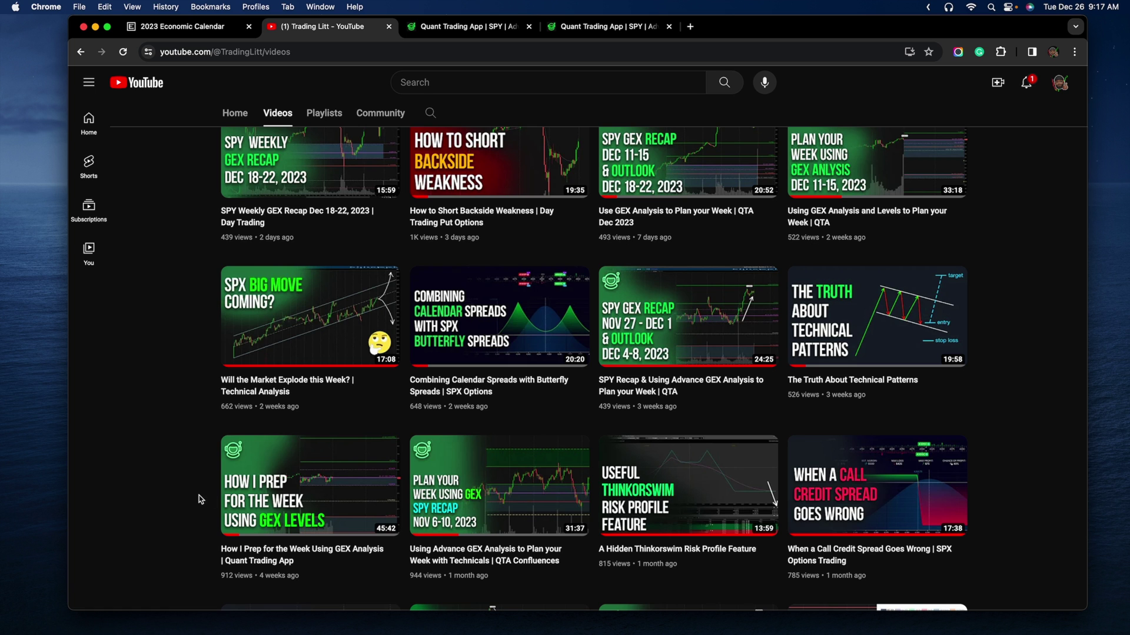
{"action": "scroll", "coordinate": [175, 521], "scroll_direction": "down", "scroll_amount": 1}
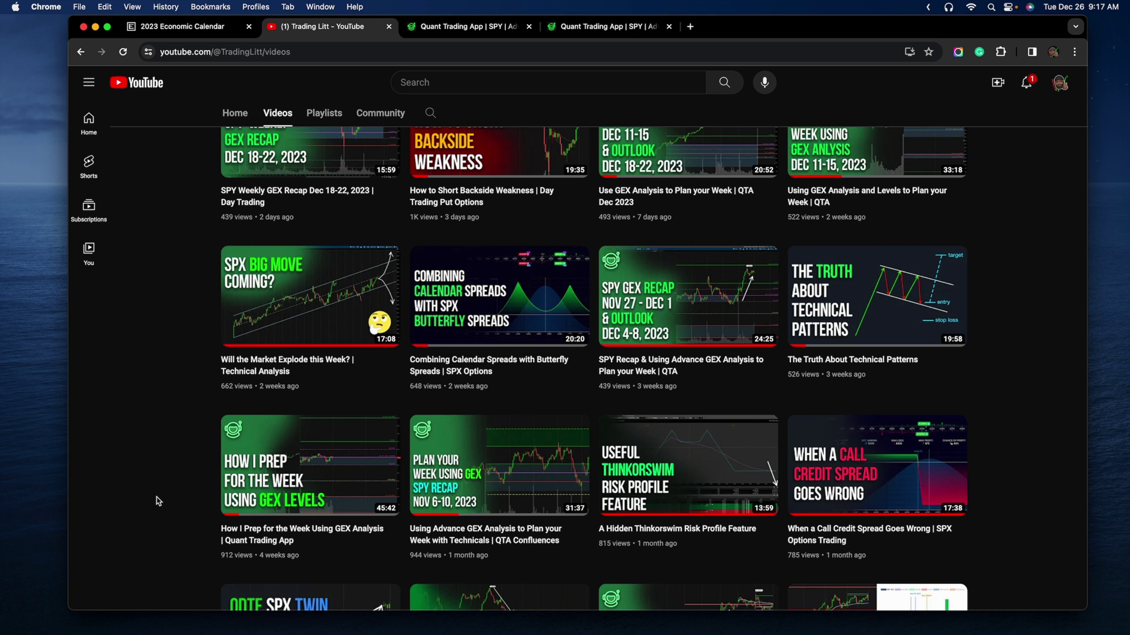
Open the SPY advanced GEX page and inspect its included expirations, including the 2024-01-08 and 2024-01-09 entries.
{"action": "left_click", "coordinate": [482, 29]}
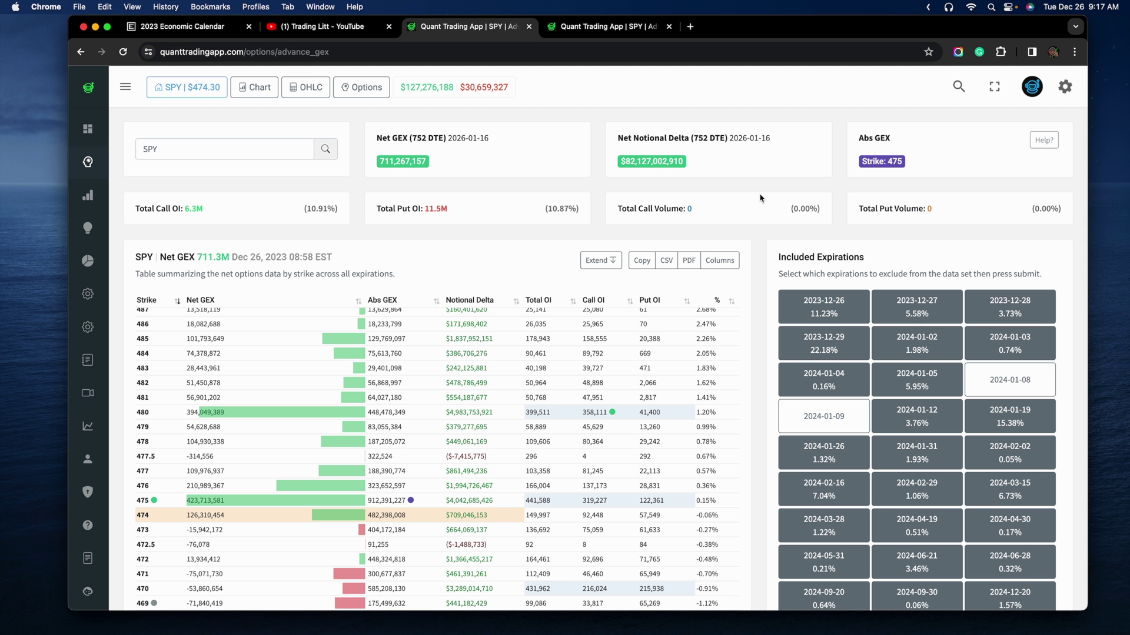
{"action": "scroll", "coordinate": [759, 198], "scroll_direction": "down", "scroll_amount": 5}
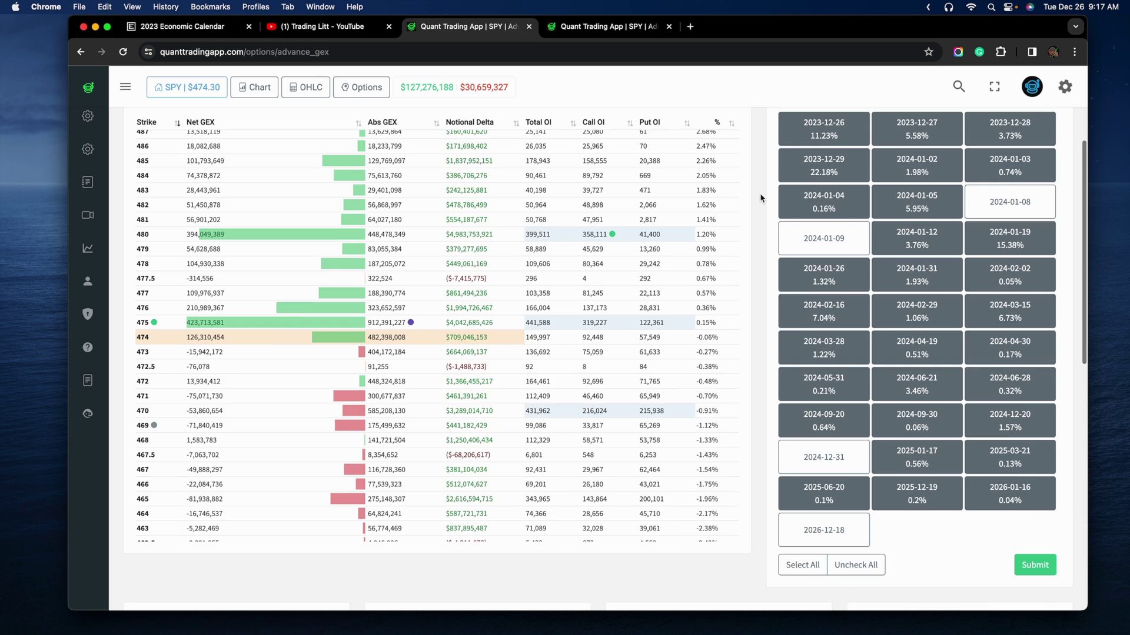
{"action": "scroll", "coordinate": [760, 198], "scroll_direction": "down", "scroll_amount": 10}
{"action": "scroll", "coordinate": [760, 198], "scroll_direction": "up", "scroll_amount": 8}
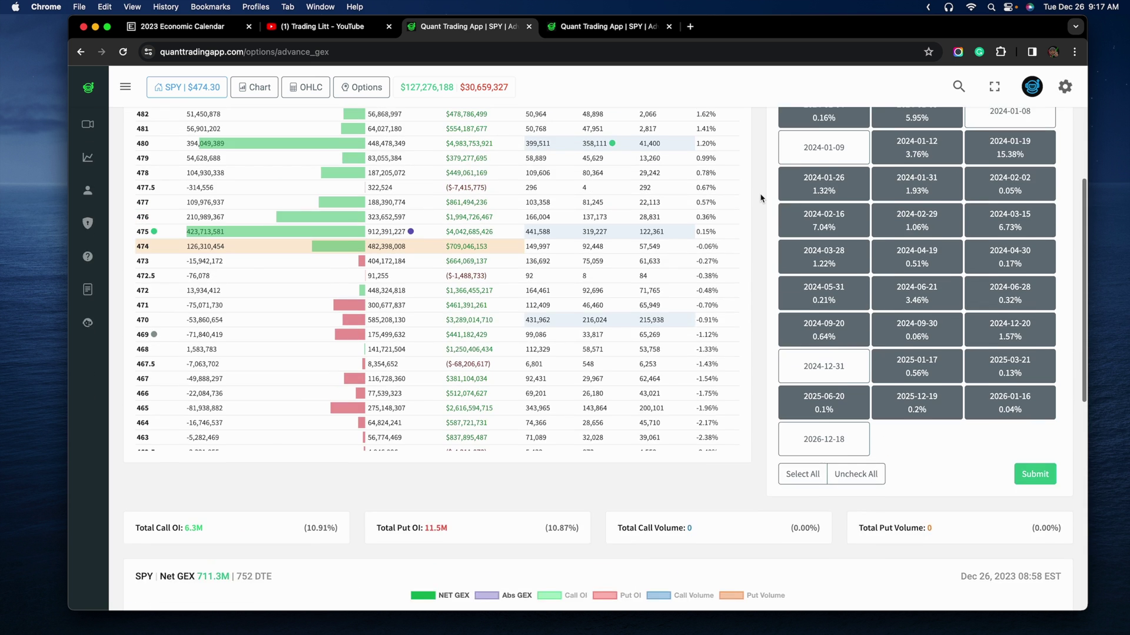
{"action": "scroll", "coordinate": [759, 198], "scroll_direction": "up", "scroll_amount": 4}
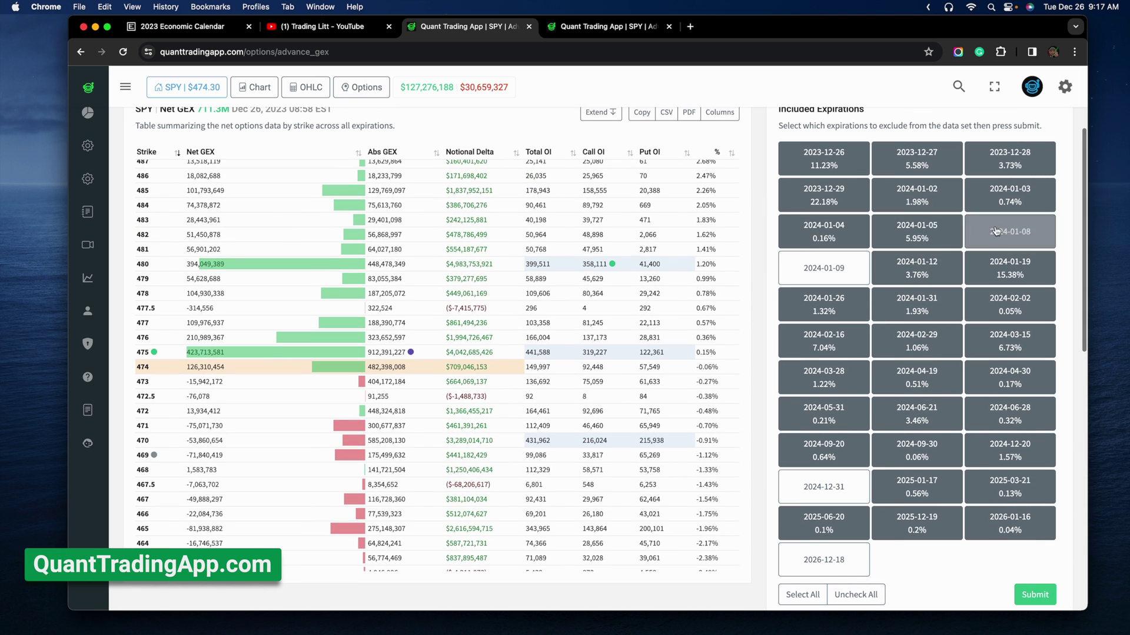
{"action": "left_click", "coordinate": [995, 232]}
{"action": "left_click", "coordinate": [847, 271]}
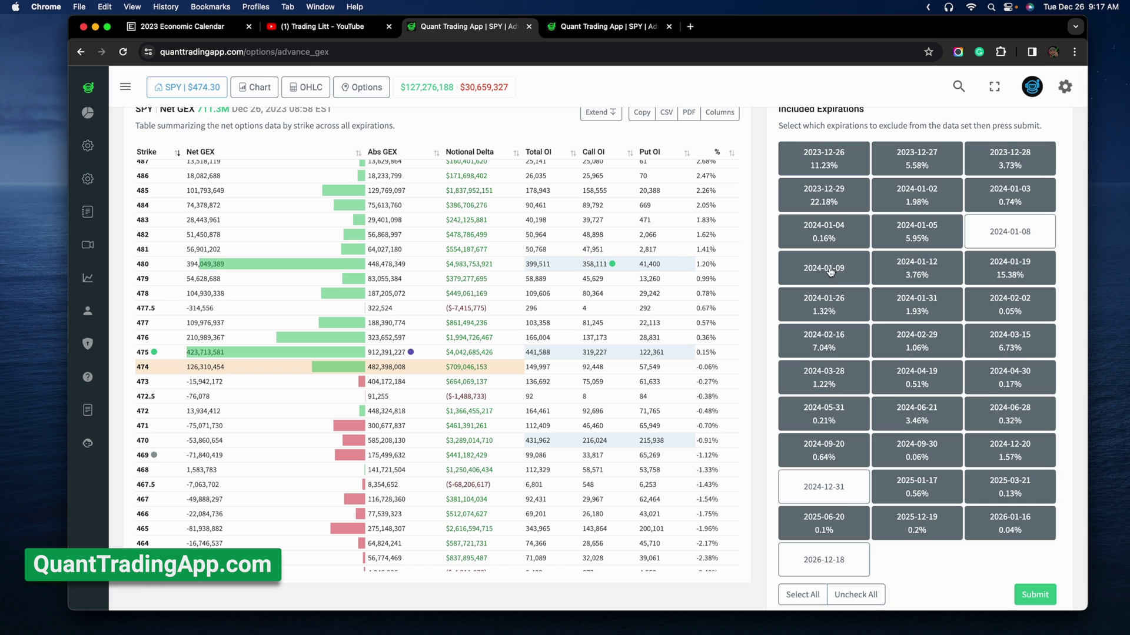
{"action": "left_click", "coordinate": [830, 270]}
{"action": "scroll", "coordinate": [782, 147], "scroll_direction": "up", "scroll_amount": 1}
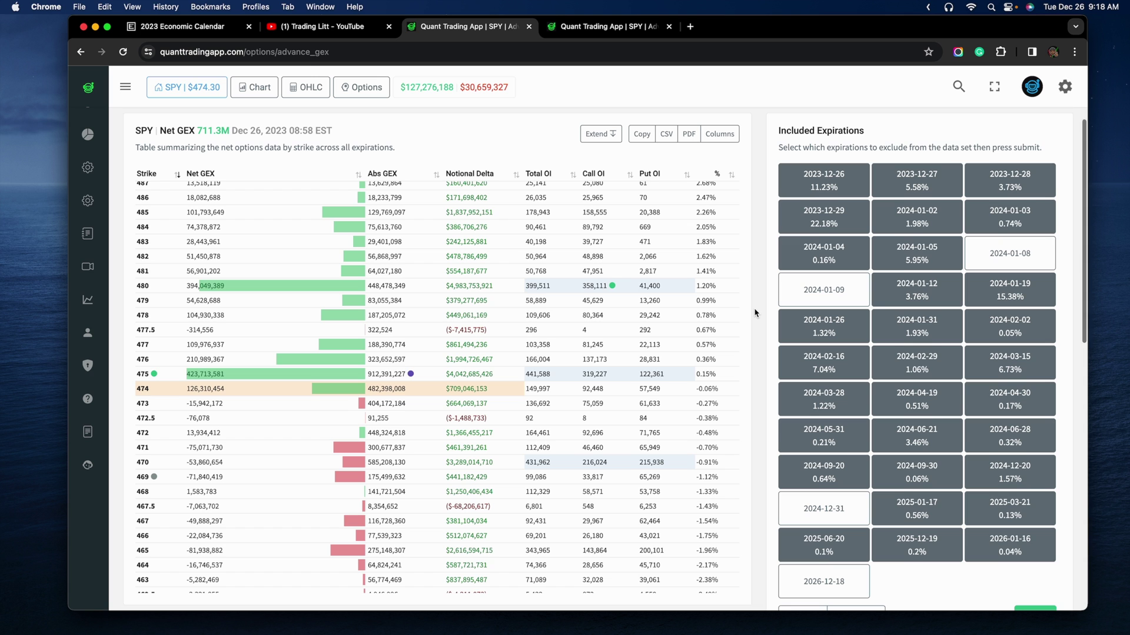
Examine the net and absolute GEX peaks around the spot price in the SPY chart by strike.
{"action": "scroll", "coordinate": [755, 312], "scroll_direction": "down", "scroll_amount": 5}
{"action": "scroll", "coordinate": [755, 312], "scroll_direction": "down", "scroll_amount": 4}
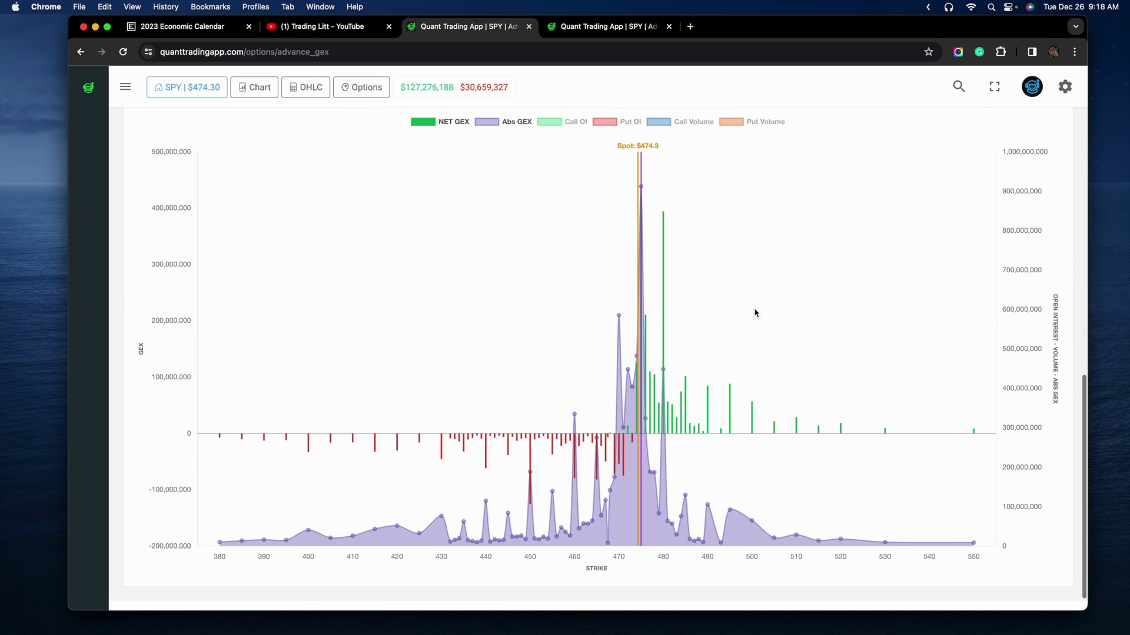
{"action": "mouse_move", "coordinate": [641, 202]}
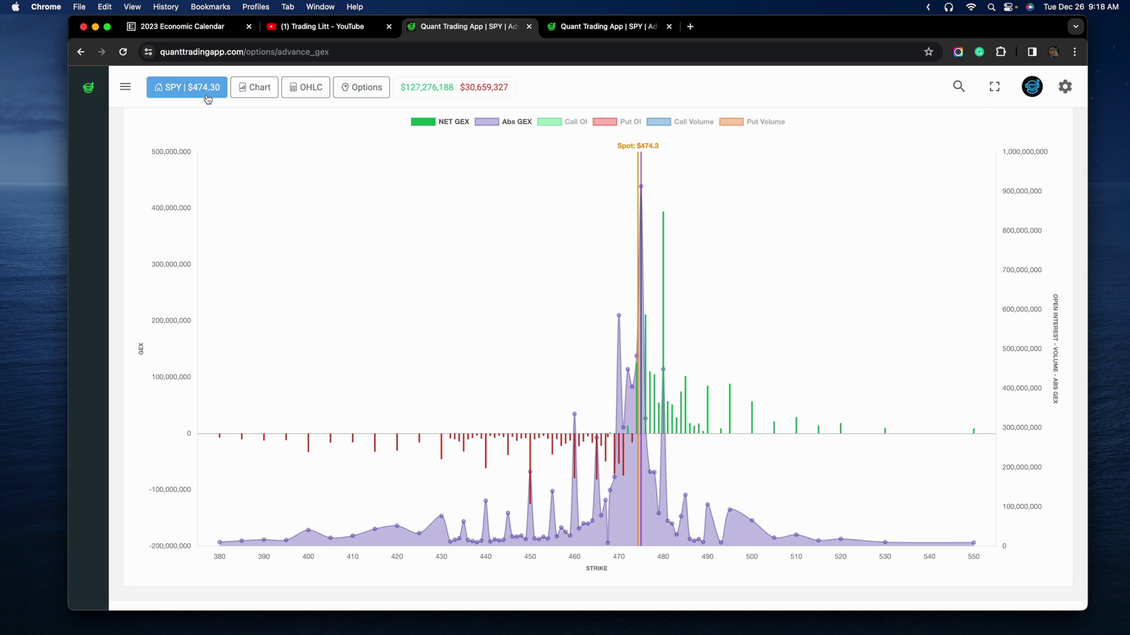
Examine the SPY strike table for the marked positive GEX, absolute GEX, call open interest and total open interest strikes.
{"action": "scroll", "coordinate": [722, 287], "scroll_direction": "up", "scroll_amount": 5}
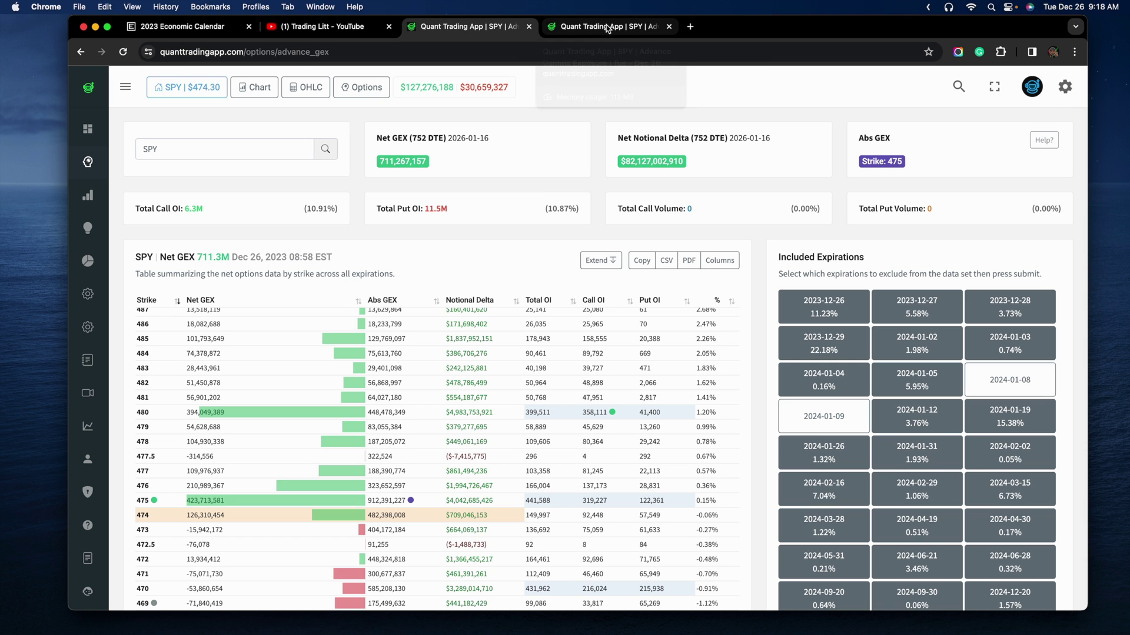
{"action": "scroll", "coordinate": [781, 201], "scroll_direction": "down", "scroll_amount": 2}
{"action": "scroll", "coordinate": [781, 200], "scroll_direction": "down", "scroll_amount": 3}
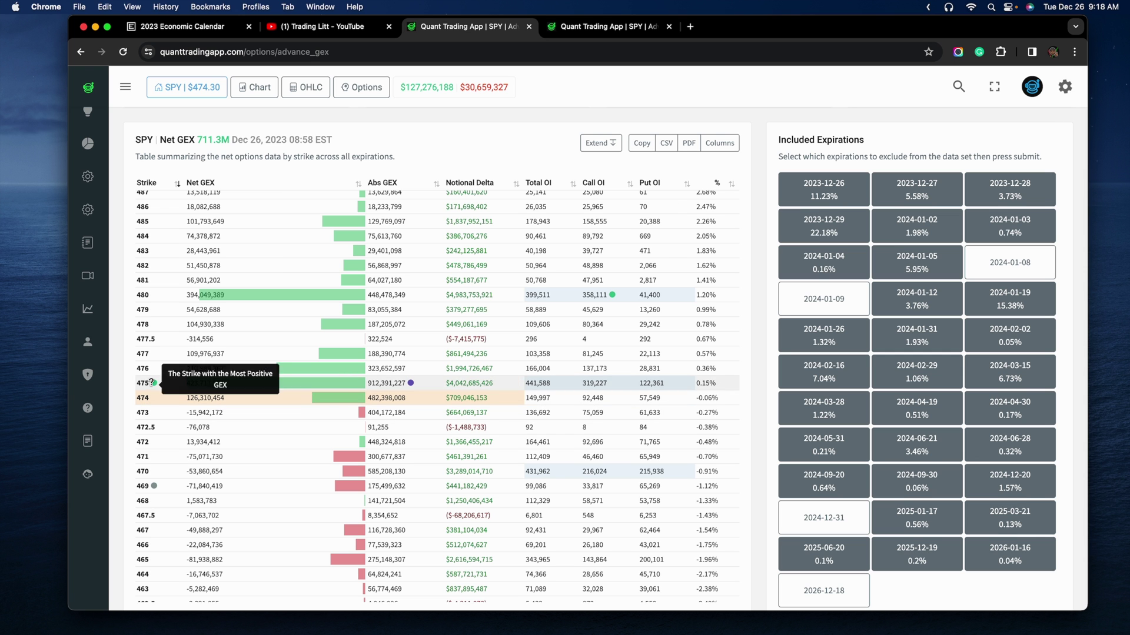
{"action": "scroll", "coordinate": [818, 330], "scroll_direction": "down", "scroll_amount": 3}
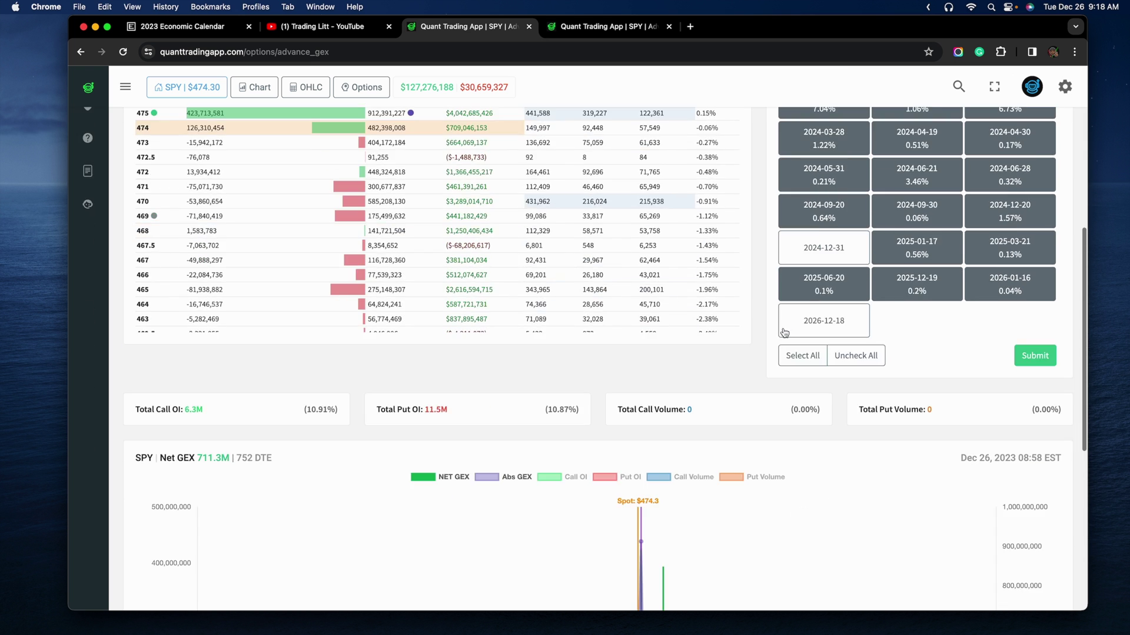
{"action": "scroll", "coordinate": [818, 329], "scroll_direction": "up", "scroll_amount": 6}
{"action": "scroll", "coordinate": [453, 391], "scroll_direction": "up", "scroll_amount": 5}
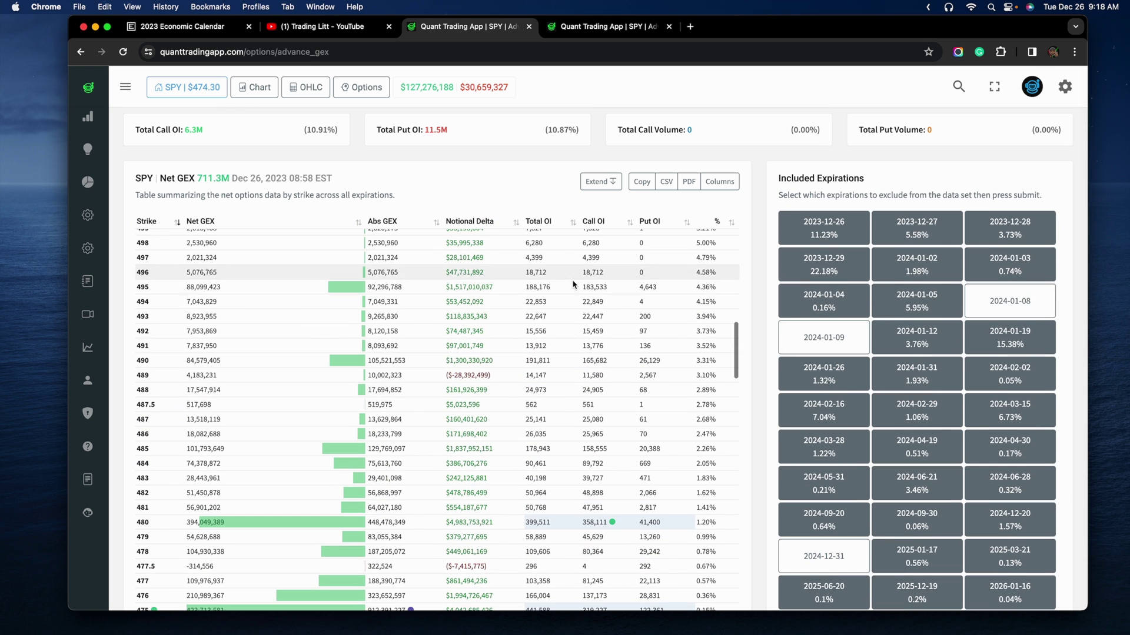
{"action": "scroll", "coordinate": [648, 321], "scroll_direction": "down", "scroll_amount": 5}
{"action": "scroll", "coordinate": [648, 321], "scroll_direction": "down", "scroll_amount": 3}
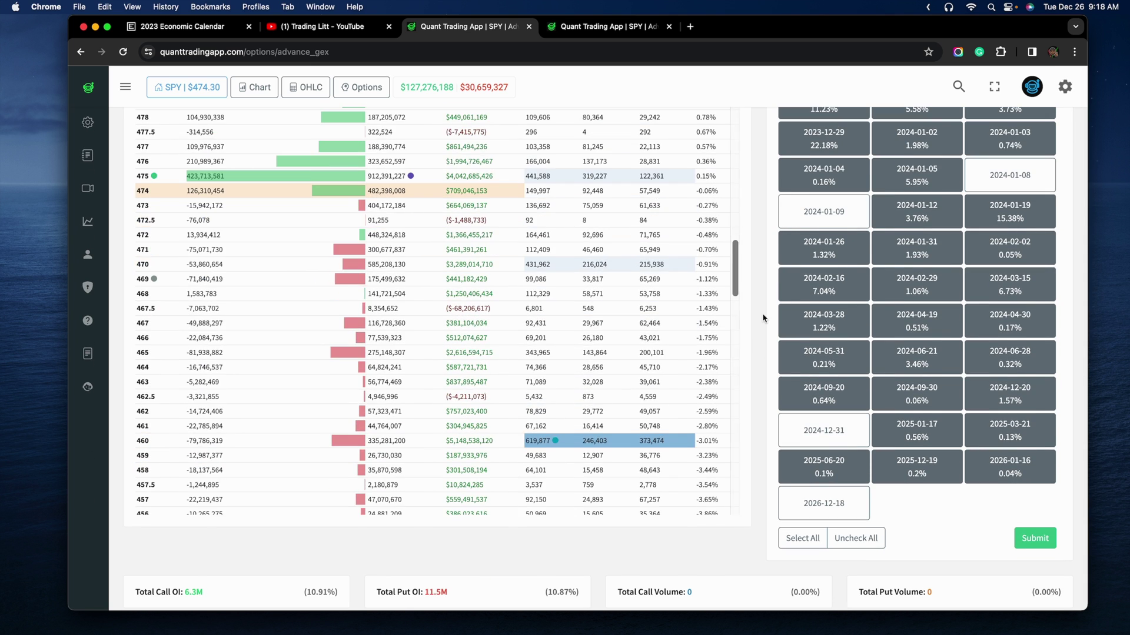
{"action": "scroll", "coordinate": [756, 310], "scroll_direction": "up", "scroll_amount": 3}
{"action": "scroll", "coordinate": [757, 317], "scroll_direction": "down", "scroll_amount": 4}
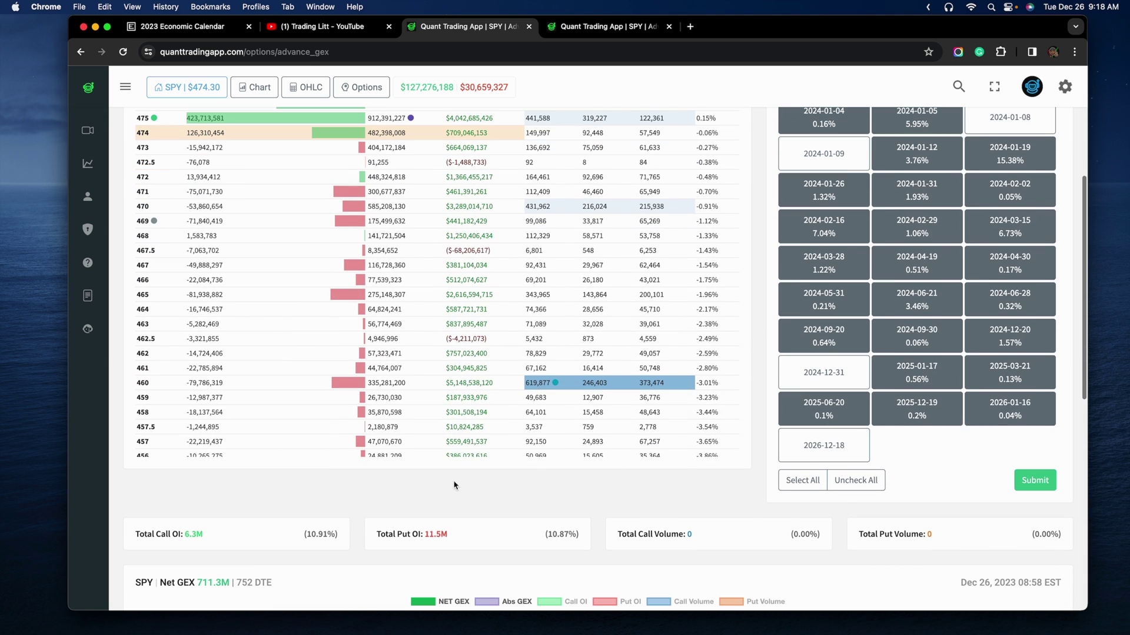
{"action": "mouse_move", "coordinate": [554, 382]}
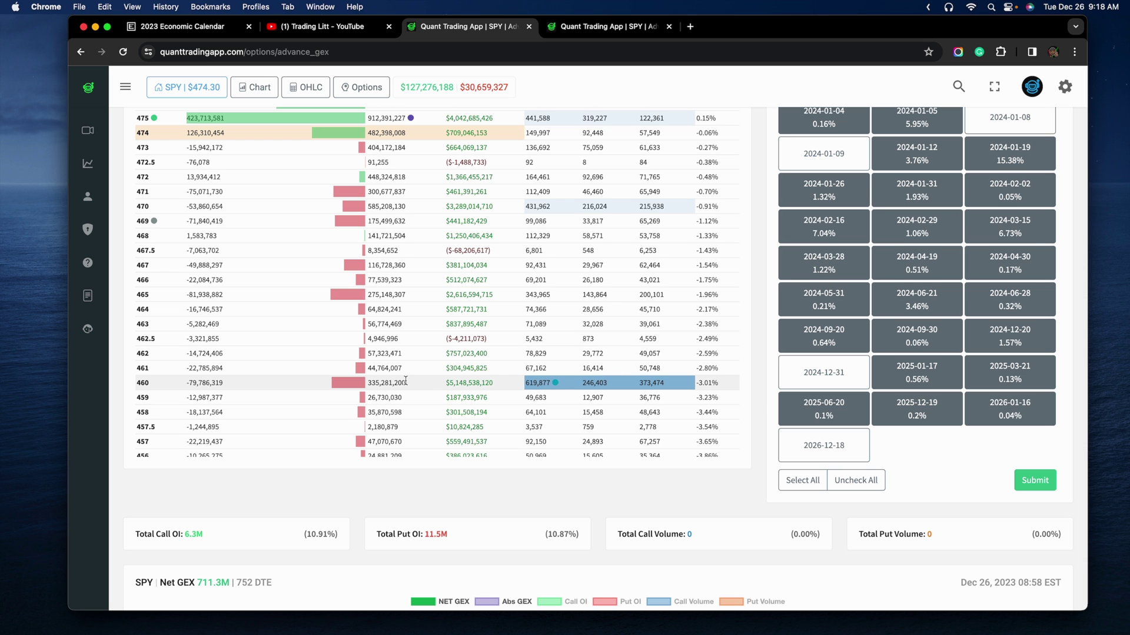
Hide the NET GEX series in the SPY chart by strike and view the Abs GEX curve.
{"action": "scroll", "coordinate": [756, 379], "scroll_direction": "down", "scroll_amount": 5}
{"action": "scroll", "coordinate": [755, 378], "scroll_direction": "down", "scroll_amount": 3}
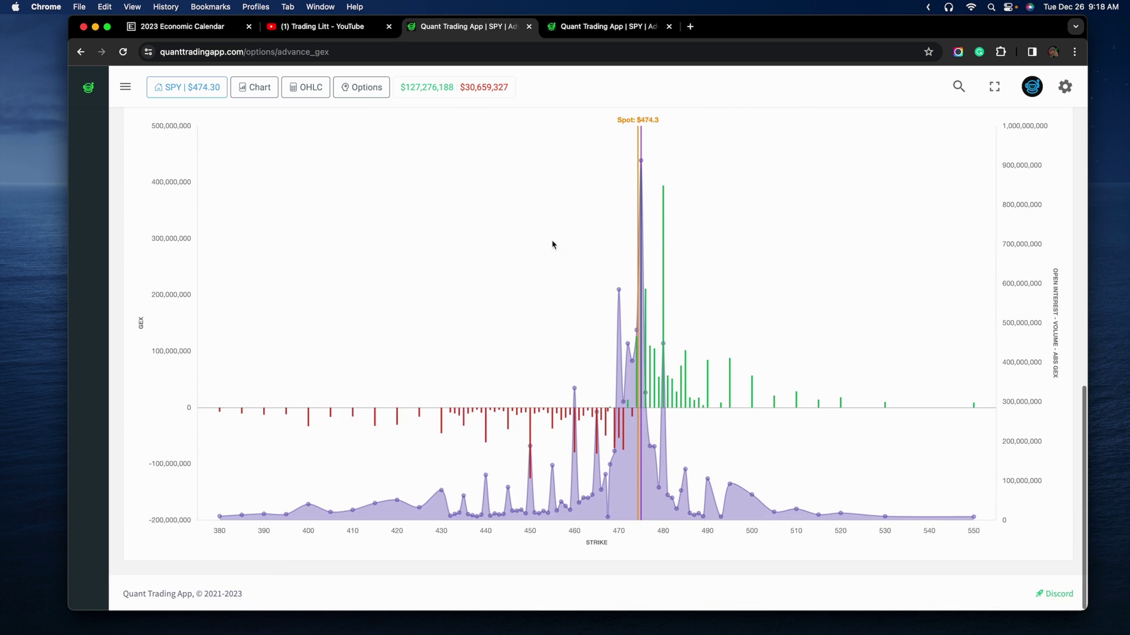
{"action": "scroll", "coordinate": [482, 229], "scroll_direction": "up", "scroll_amount": 4}
{"action": "scroll", "coordinate": [475, 238], "scroll_direction": "down", "scroll_amount": 4}
{"action": "scroll", "coordinate": [474, 238], "scroll_direction": "up", "scroll_amount": 1}
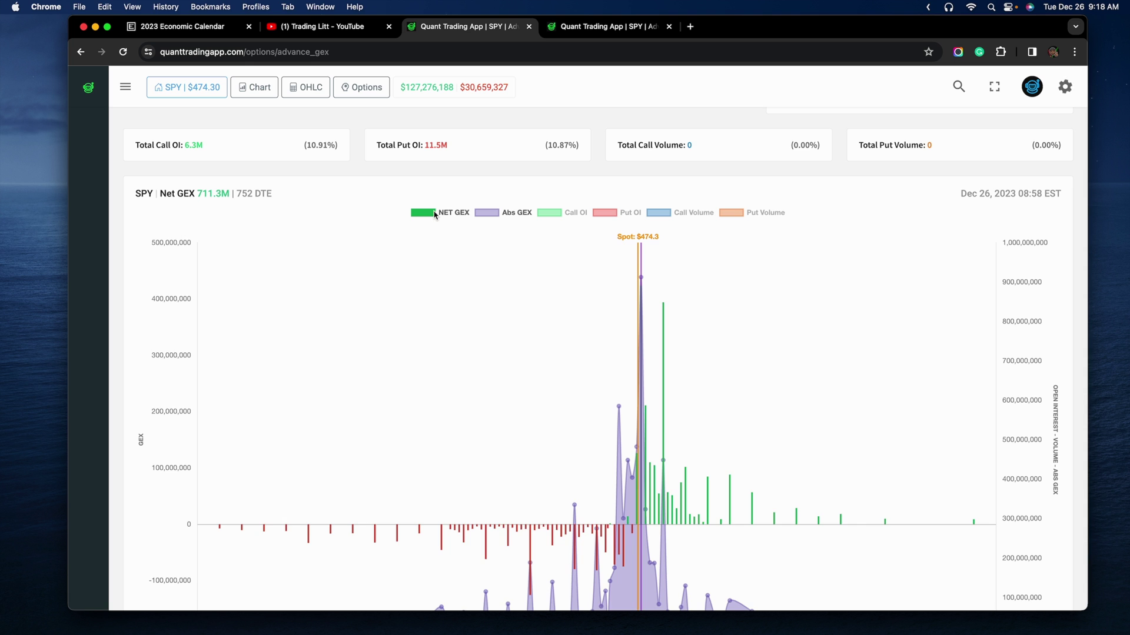
{"action": "left_click", "coordinate": [438, 210]}
{"action": "scroll", "coordinate": [453, 305], "scroll_direction": "down", "scroll_amount": 1}
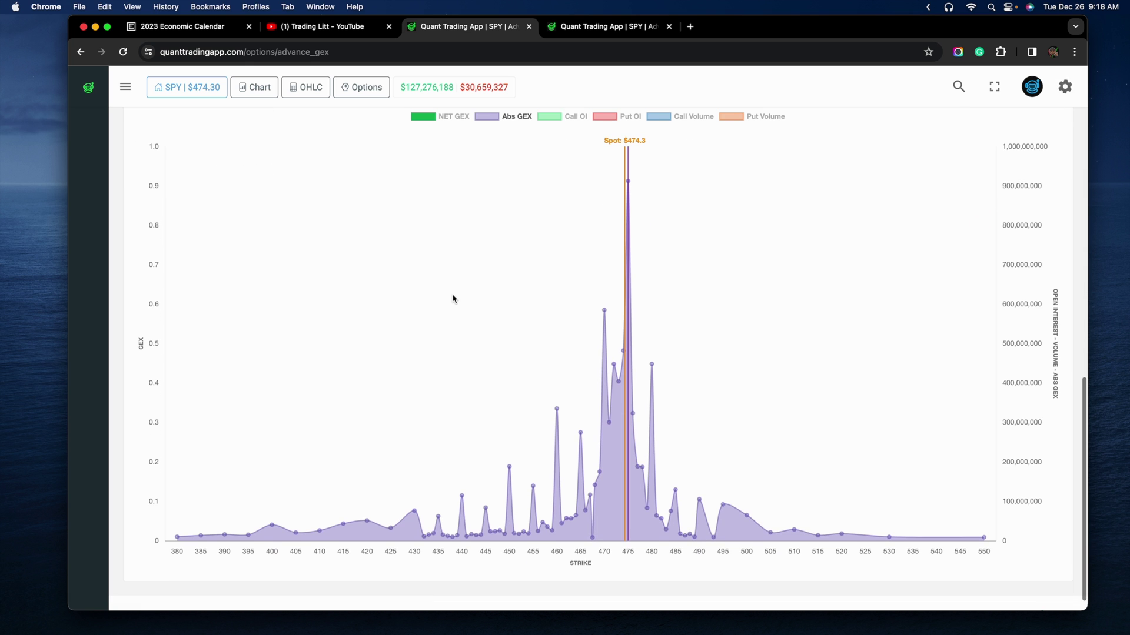
Mark the Abs GEX peak at strike 480 and the smaller values at the strikes above it in the SPY chart.
{"action": "scroll", "coordinate": [551, 251], "scroll_direction": "up", "scroll_amount": 1}
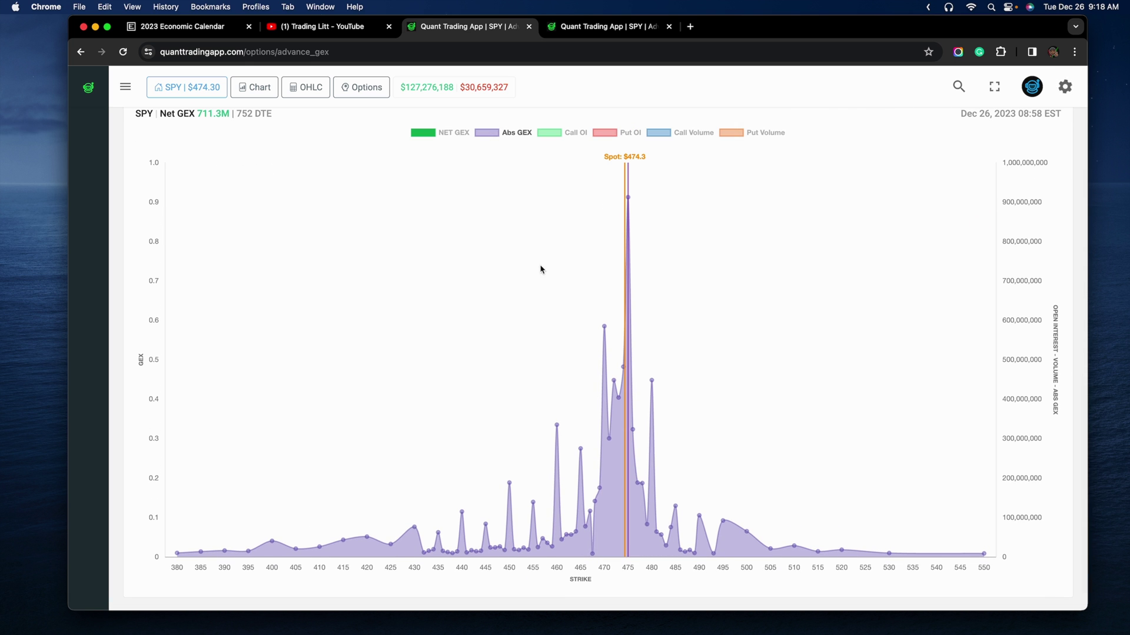
{"action": "mouse_move", "coordinate": [660, 489]}
{"action": "left_mouse_down"}
{"action": "mouse_move", "coordinate": [724, 489]}
{"action": "mouse_move", "coordinate": [704, 471]}
{"action": "left_mouse_up"}
{"action": "mouse_move", "coordinate": [662, 372]}
{"action": "left_mouse_down"}
{"action": "mouse_move", "coordinate": [617, 399]}
{"action": "mouse_move", "coordinate": [731, 392]}
{"action": "left_mouse_up"}
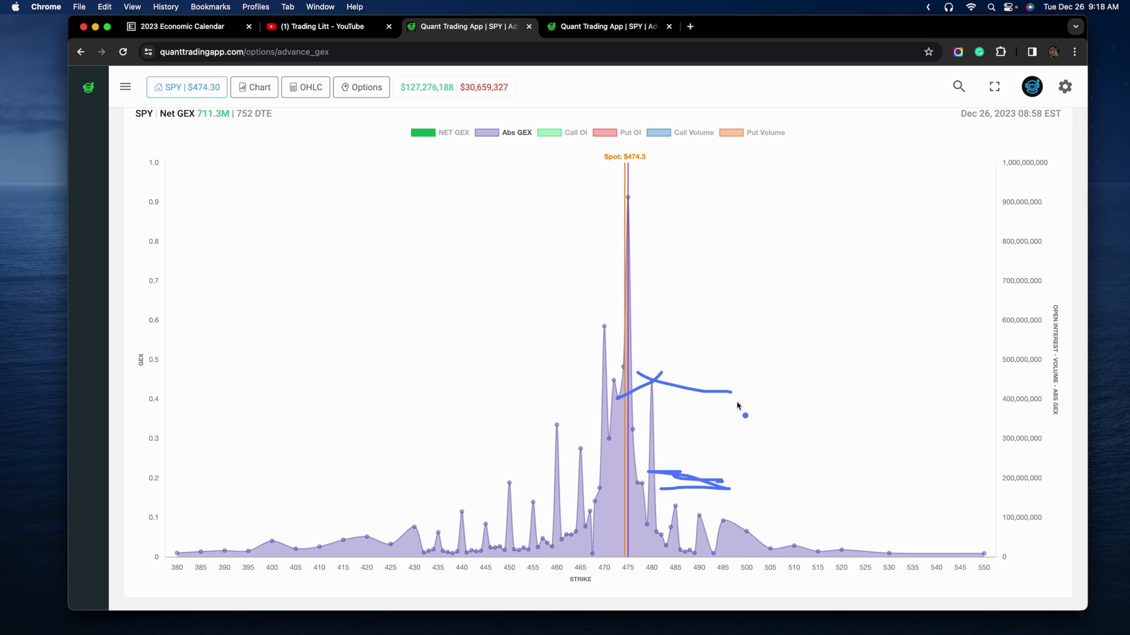
{"action": "key", "text": "Escape"}
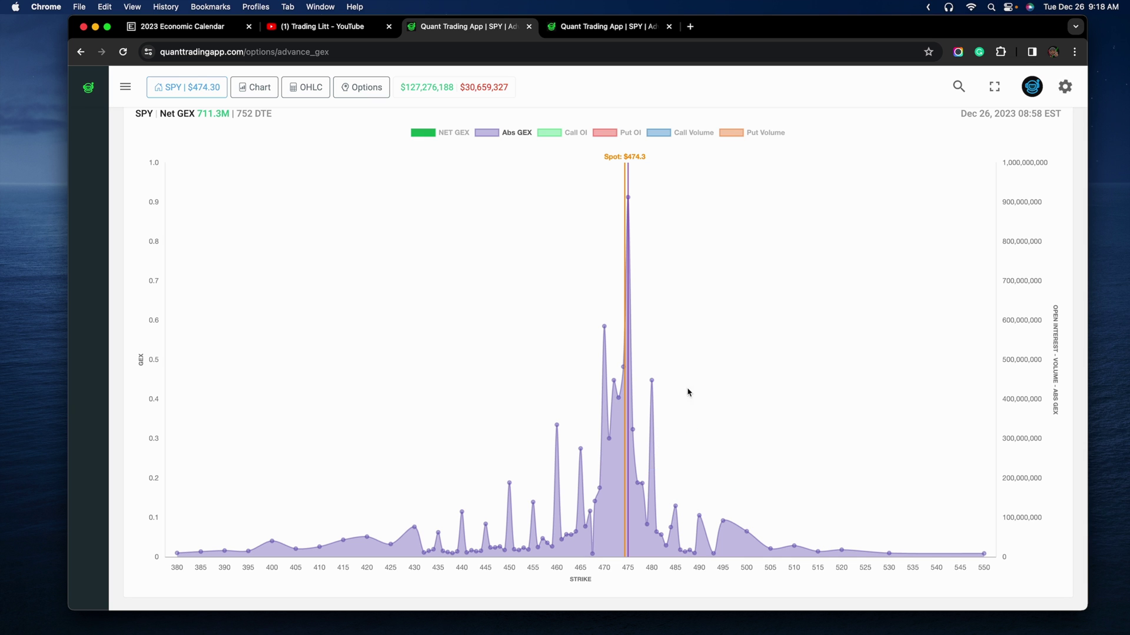
{"action": "mouse_move", "coordinate": [655, 365]}
{"action": "left_mouse_down"}
{"action": "mouse_move", "coordinate": [644, 384]}
{"action": "mouse_move", "coordinate": [657, 388]}
{"action": "left_mouse_up"}
{"action": "key", "text": "Escape"}
Circle the Abs GEX cluster between strikes 470 and 475 and box those two strikes on the axis.
{"action": "mouse_move", "coordinate": [612, 312]}
{"action": "left_mouse_down"}
{"action": "mouse_move", "coordinate": [585, 398]}
{"action": "mouse_move", "coordinate": [608, 444]}
{"action": "mouse_move", "coordinate": [625, 354]}
{"action": "mouse_move", "coordinate": [611, 321]}
{"action": "left_mouse_up"}
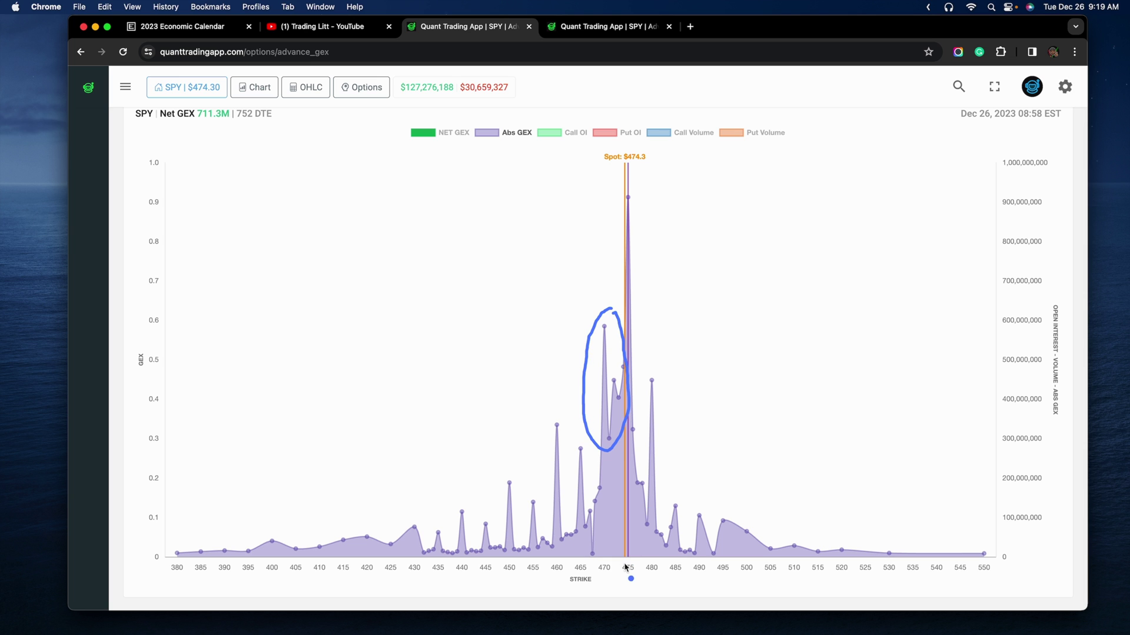
{"action": "mouse_move", "coordinate": [627, 565]}
{"action": "left_mouse_down"}
{"action": "mouse_move", "coordinate": [596, 565]}
{"action": "mouse_move", "coordinate": [634, 564]}
{"action": "left_mouse_up"}
{"action": "mouse_move", "coordinate": [595, 320]}
{"action": "left_mouse_down"}
{"action": "mouse_move", "coordinate": [621, 300]}
{"action": "mouse_move", "coordinate": [638, 377]}
{"action": "mouse_move", "coordinate": [610, 436]}
{"action": "mouse_move", "coordinate": [593, 359]}
{"action": "mouse_move", "coordinate": [606, 317]}
{"action": "left_mouse_up"}
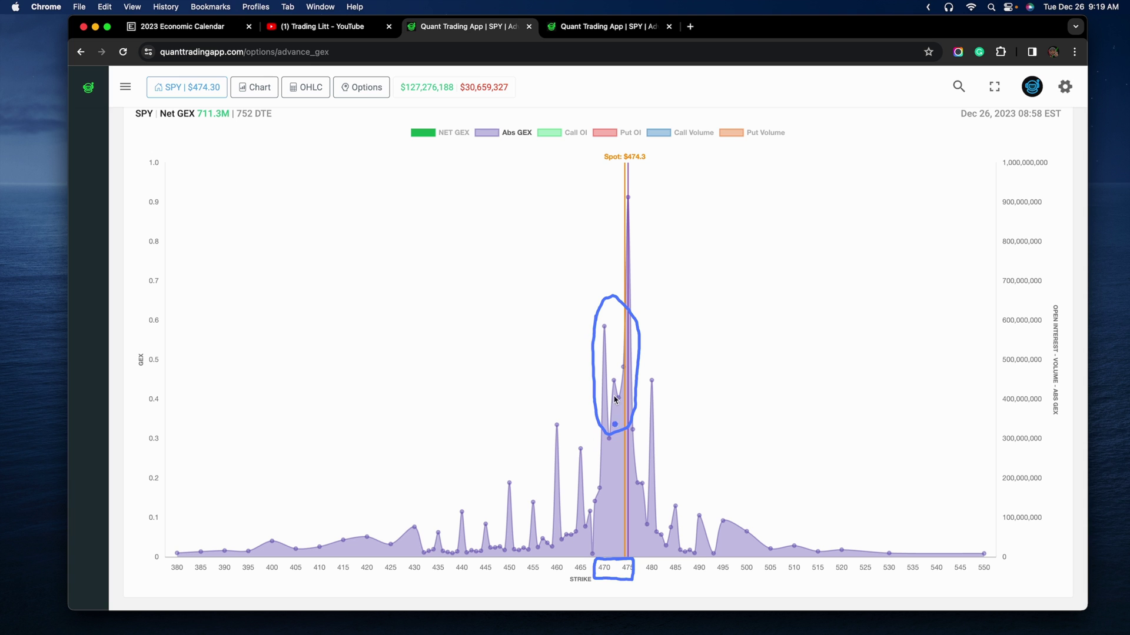
{"action": "key", "text": "Escape"}
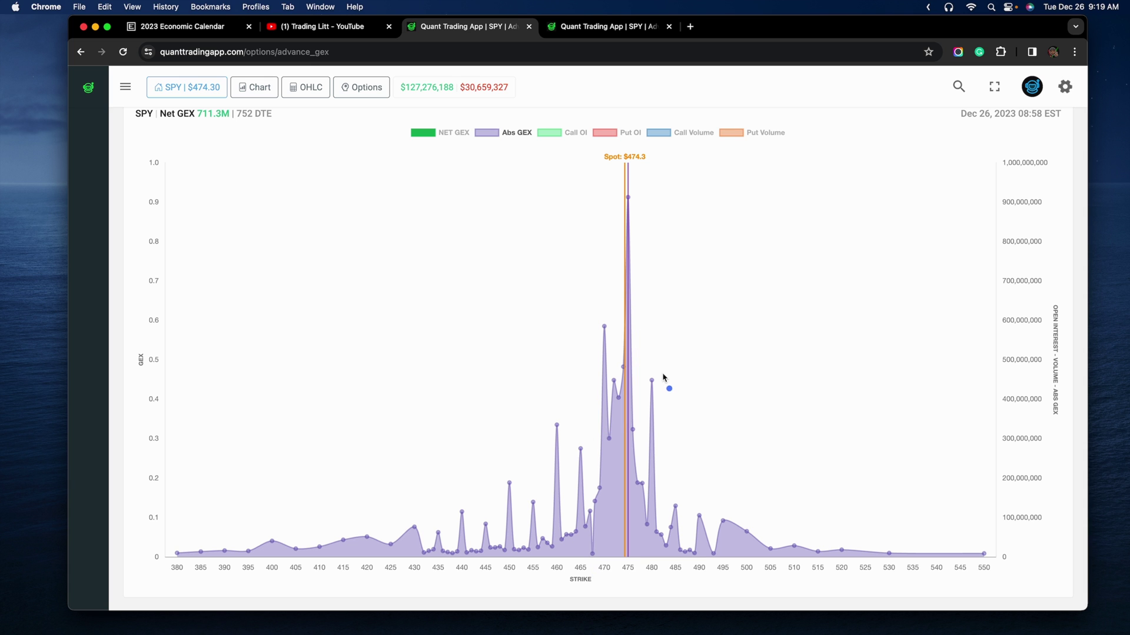
Cross the Abs GEX peak at strike 480 and draw a line over the lower peaks from 485 to 495.
{"action": "left_click_drag", "start_coordinate": [665, 373], "coordinate": [646, 397]}
{"action": "left_click_drag", "start_coordinate": [648, 370], "coordinate": [667, 398]}
{"action": "left_click_drag", "start_coordinate": [659, 512], "coordinate": [740, 521]}
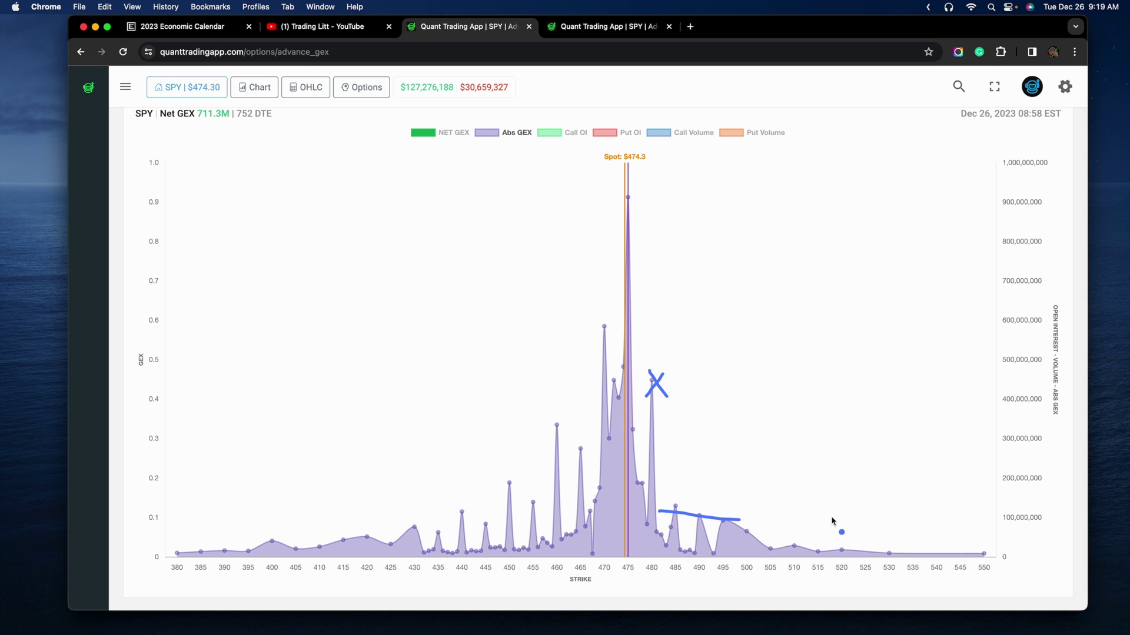
{"action": "key", "text": "Escape"}
Return to the SPY strike table and highlight the green and red dollar figures in the page header for comparison.
{"action": "scroll", "coordinate": [638, 373], "scroll_direction": "up", "scroll_amount": 10}
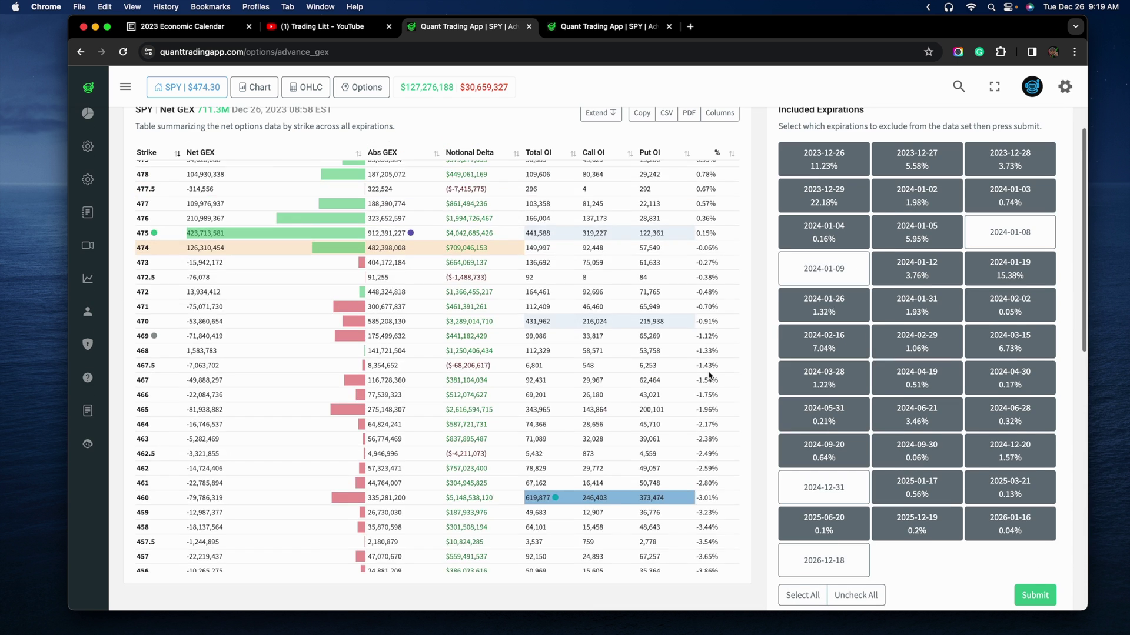
{"action": "scroll", "coordinate": [715, 300], "scroll_direction": "up", "scroll_amount": 3}
{"action": "mouse_move", "coordinate": [392, 104]}
{"action": "left_mouse_down"}
{"action": "mouse_move", "coordinate": [522, 99]}
{"action": "mouse_move", "coordinate": [454, 69]}
{"action": "mouse_move", "coordinate": [406, 108]}
{"action": "mouse_move", "coordinate": [486, 103]}
{"action": "left_mouse_up"}
{"action": "key", "text": "Escape"}
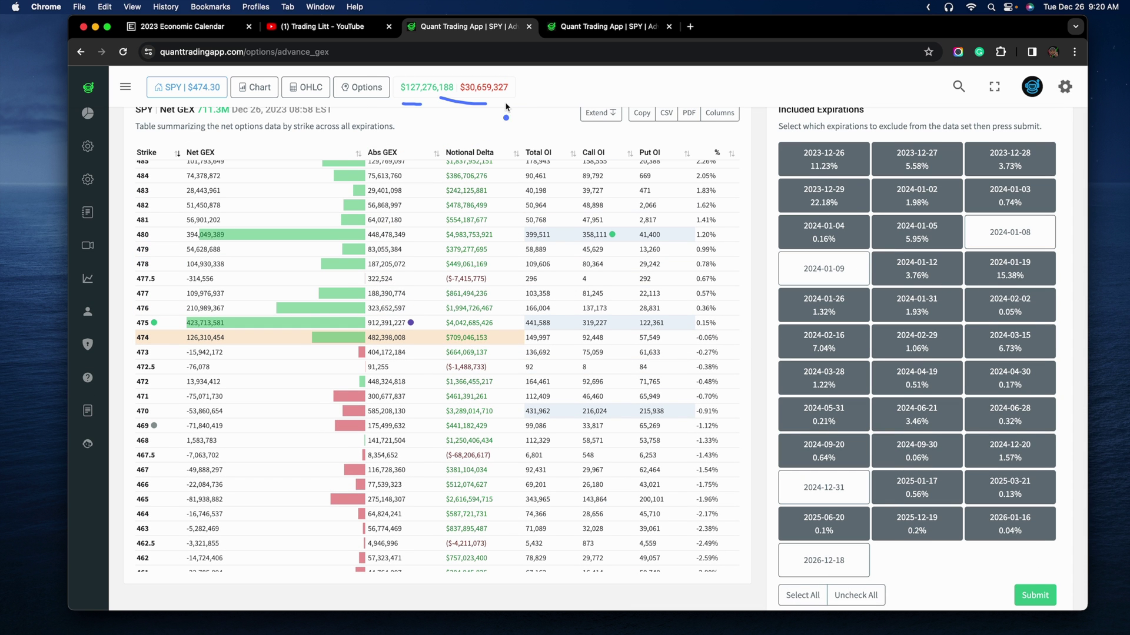
{"action": "mouse_move", "coordinate": [402, 109]}
{"action": "left_mouse_down"}
{"action": "mouse_move", "coordinate": [459, 82]}
{"action": "mouse_move", "coordinate": [388, 71]}
{"action": "left_mouse_up"}
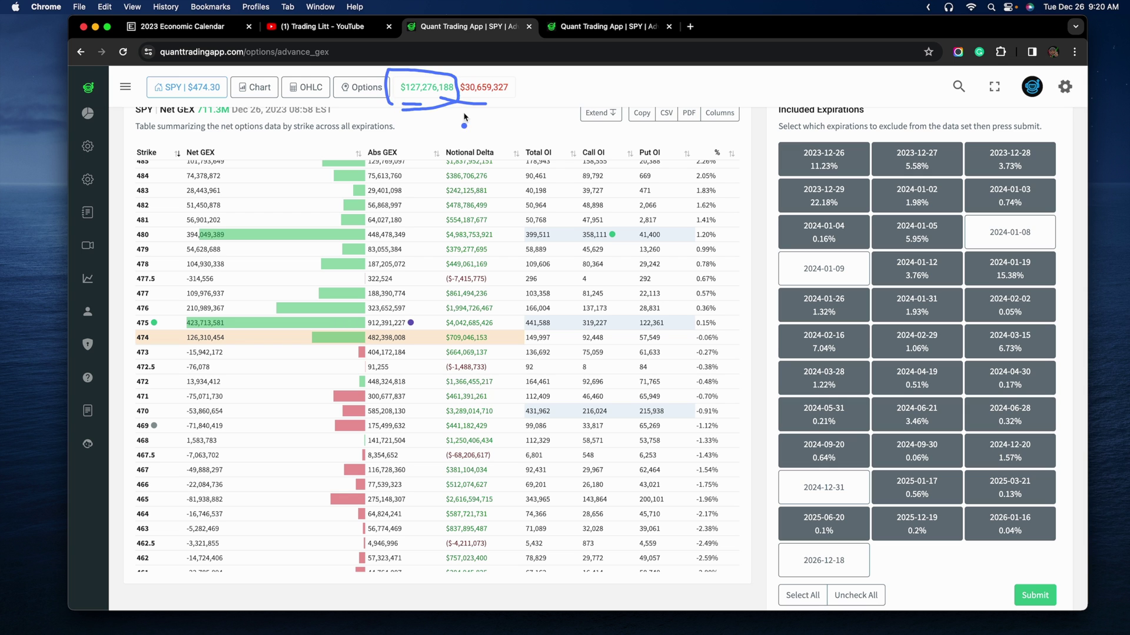
{"action": "key", "text": "Escape"}
{"action": "left_click_drag", "start_coordinate": [466, 100], "coordinate": [506, 99]}
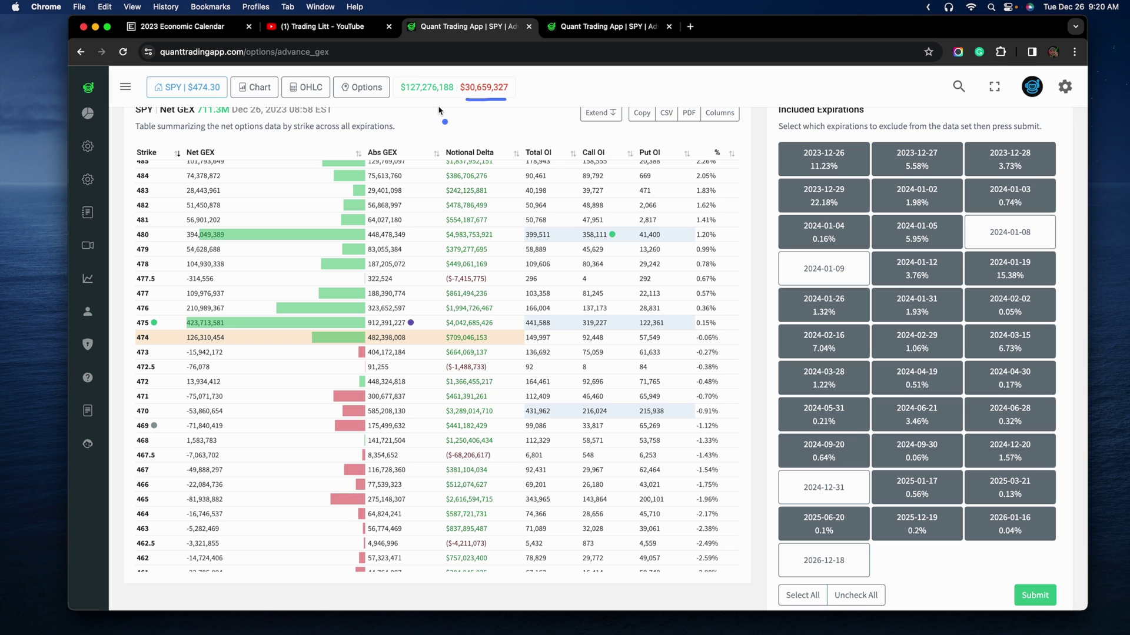
{"action": "left_click_drag", "start_coordinate": [429, 101], "coordinate": [452, 101]}
{"action": "left_click_drag", "start_coordinate": [436, 101], "coordinate": [512, 99]}
{"action": "scroll", "coordinate": [759, 174], "scroll_direction": "up", "scroll_amount": 1}
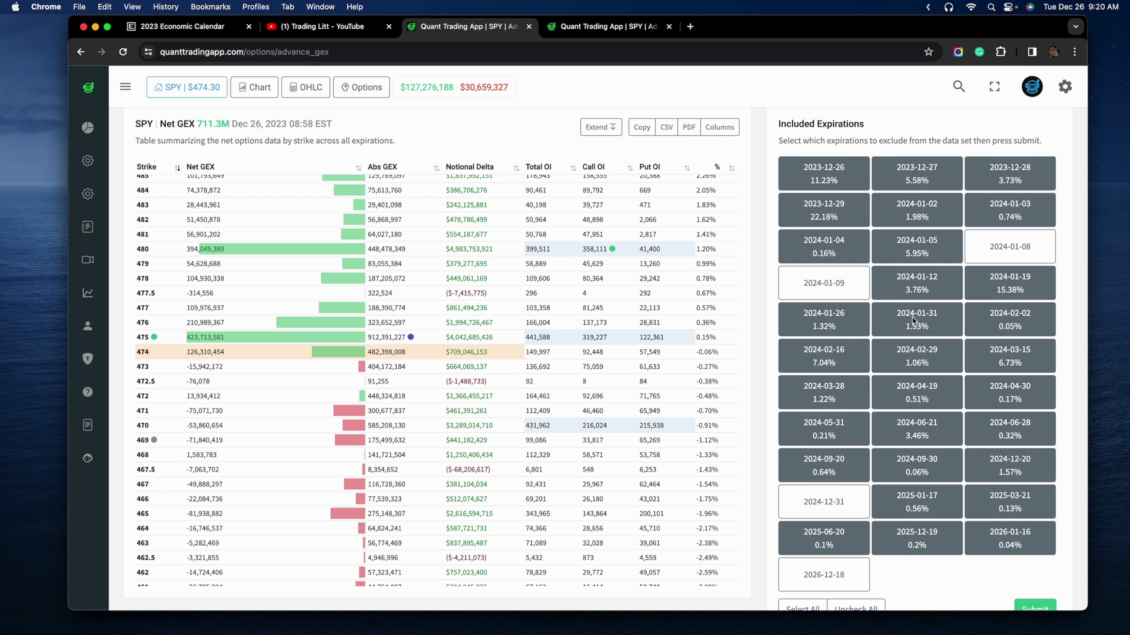
{"action": "scroll", "coordinate": [842, 329], "scroll_direction": "down", "scroll_amount": 1}
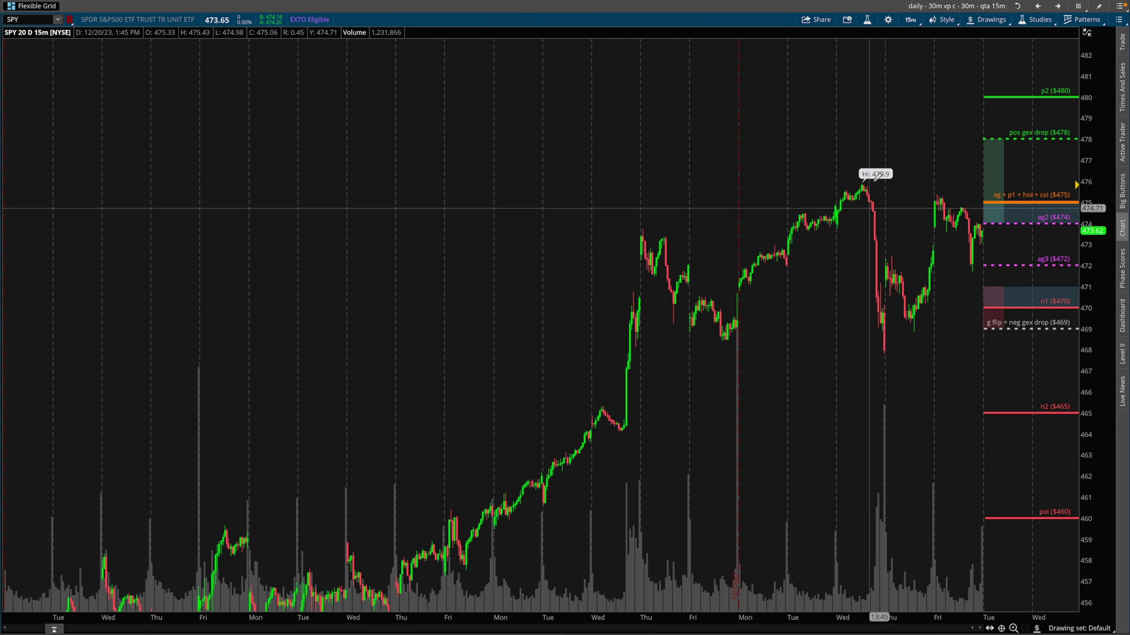
Switch to the SPY 15-minute chart in thinkorswim, enlarge the area around Tuesday's levels, and mark the p2 ($480) level.
{"action": "left_click_drag", "start_coordinate": [818, 75], "coordinate": [1089, 629]}
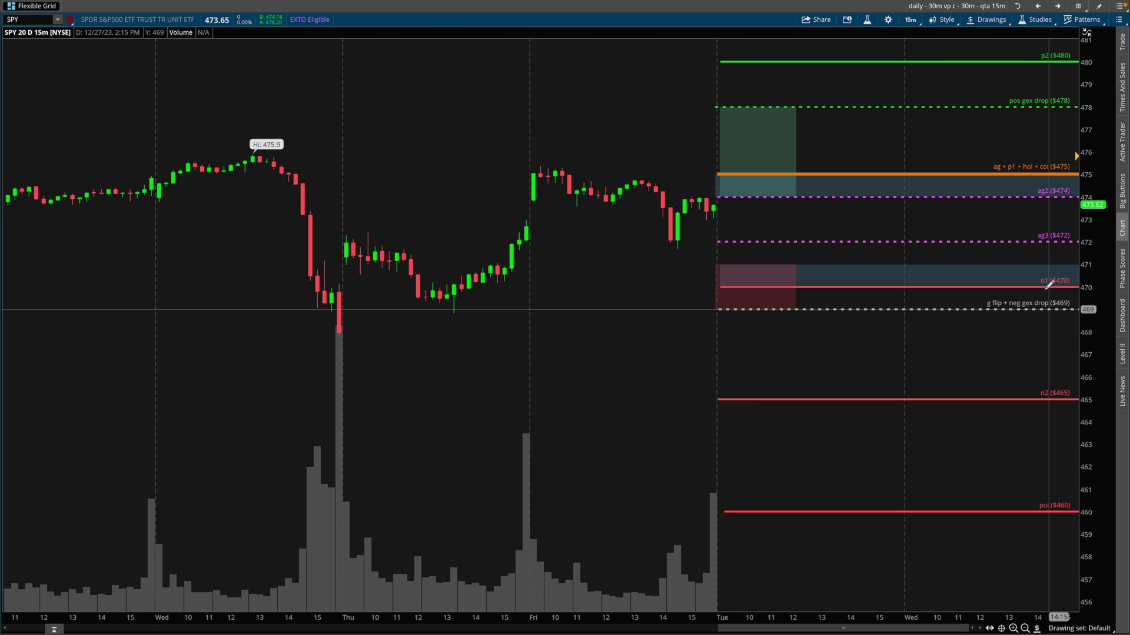
{"action": "mouse_move", "coordinate": [1091, 251]}
{"action": "left_mouse_down"}
{"action": "mouse_move", "coordinate": [1094, 287]}
{"action": "mouse_move", "coordinate": [1092, 266]}
{"action": "left_mouse_up"}
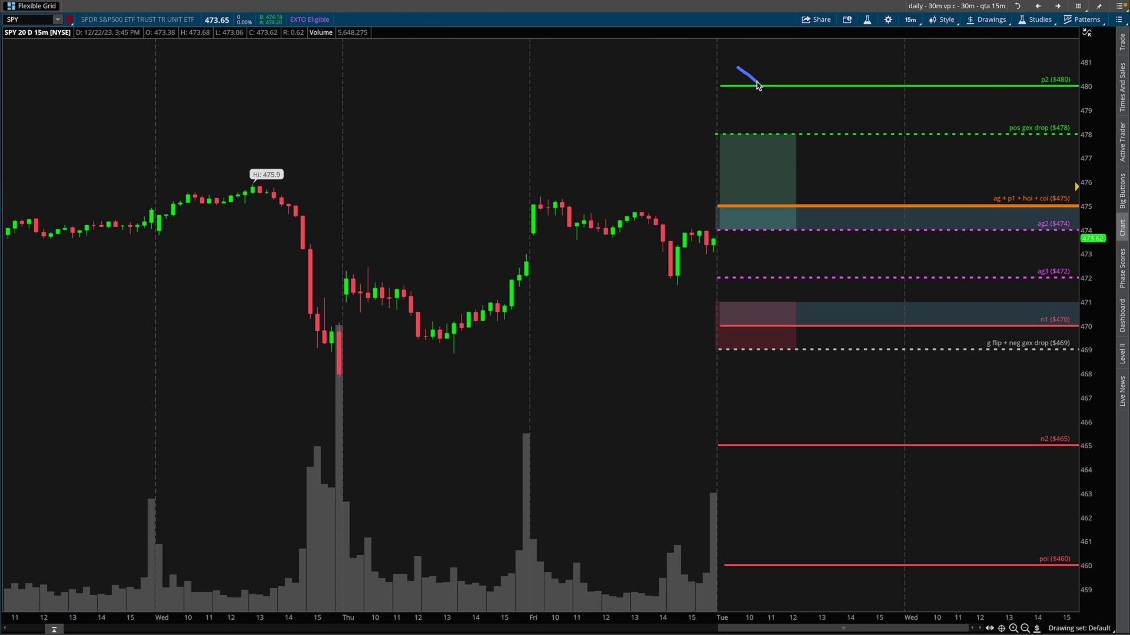
{"action": "left_click_drag", "start_coordinate": [759, 51], "coordinate": [729, 97]}
{"action": "left_click", "coordinate": [787, 107]}
{"action": "left_click_drag", "start_coordinate": [1045, 89], "coordinate": [1107, 88]}
{"action": "key", "text": "Escape"}
Switch back to Chrome and inspect the second SPY advanced GEX page's included expirations from 2023-12-26 through 2023-12-29.
{"action": "key", "text": "ctrl+Left"}
{"action": "left_click", "coordinate": [571, 29]}
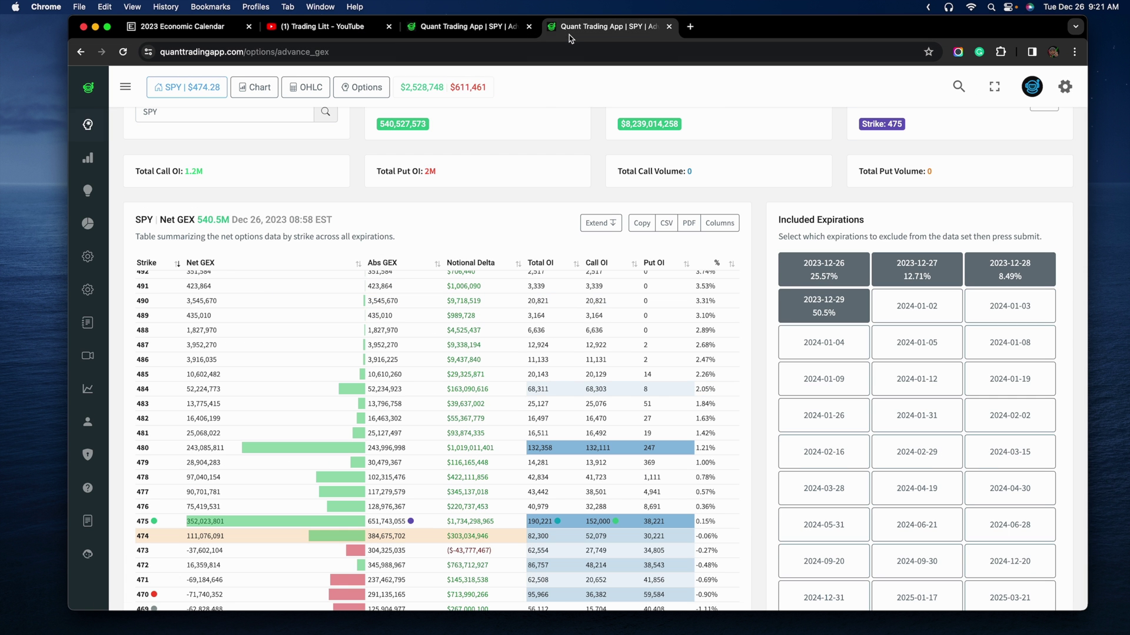
{"action": "scroll", "coordinate": [856, 353], "scroll_direction": "down", "scroll_amount": 5}
{"action": "scroll", "coordinate": [855, 558], "scroll_direction": "down", "scroll_amount": 4}
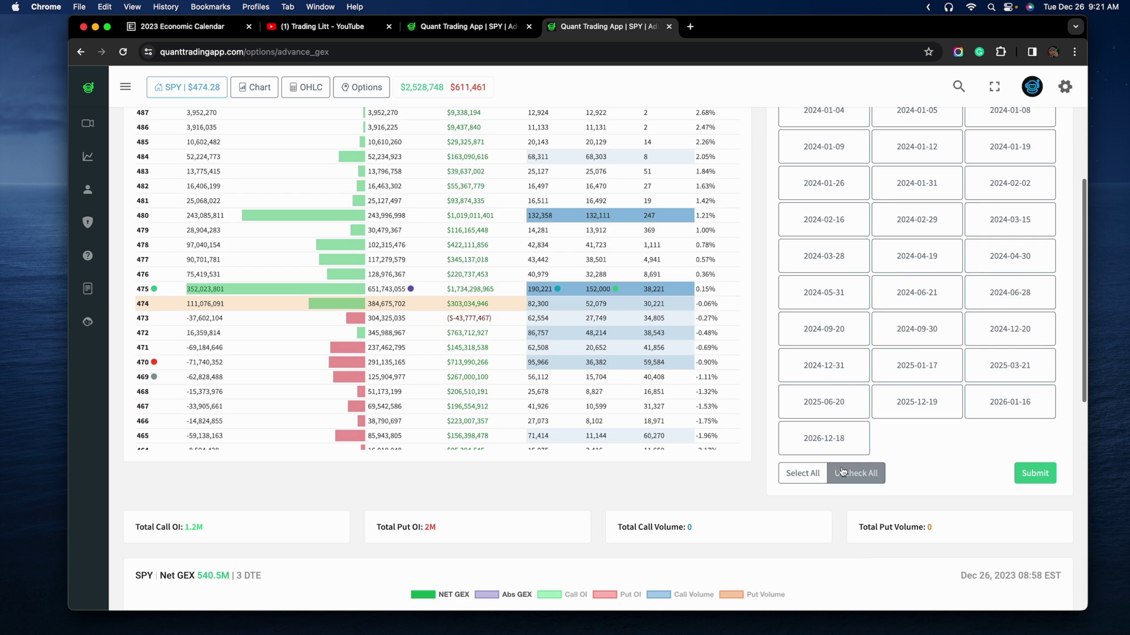
{"action": "scroll", "coordinate": [889, 229], "scroll_direction": "up", "scroll_amount": 7}
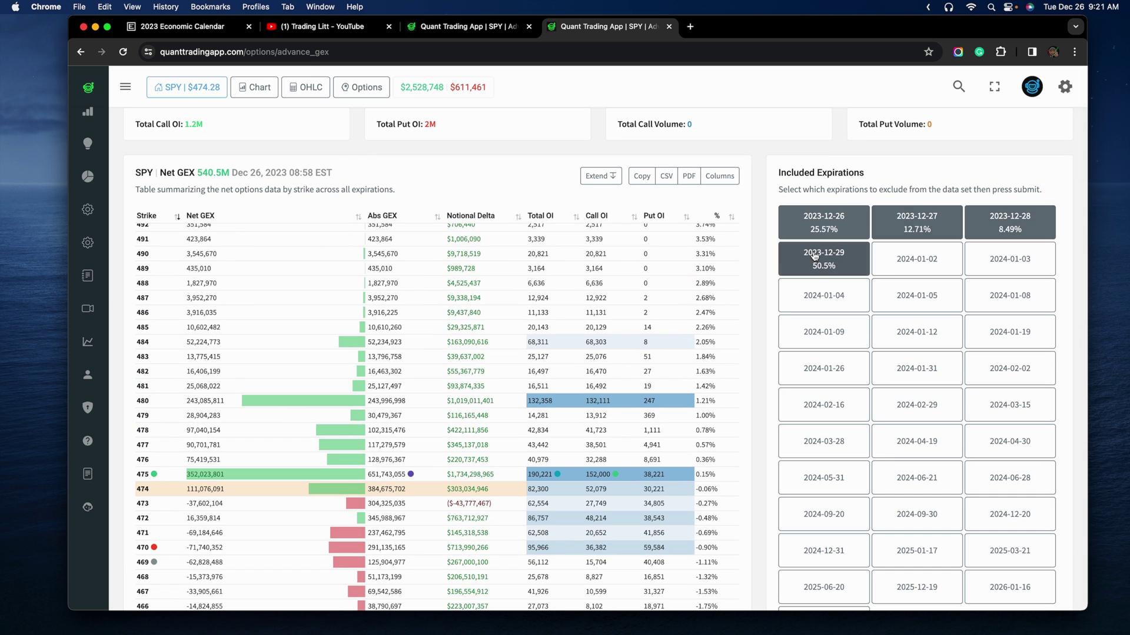
{"action": "scroll", "coordinate": [941, 424], "scroll_direction": "down", "scroll_amount": 4}
{"action": "scroll", "coordinate": [933, 426], "scroll_direction": "up", "scroll_amount": 4}
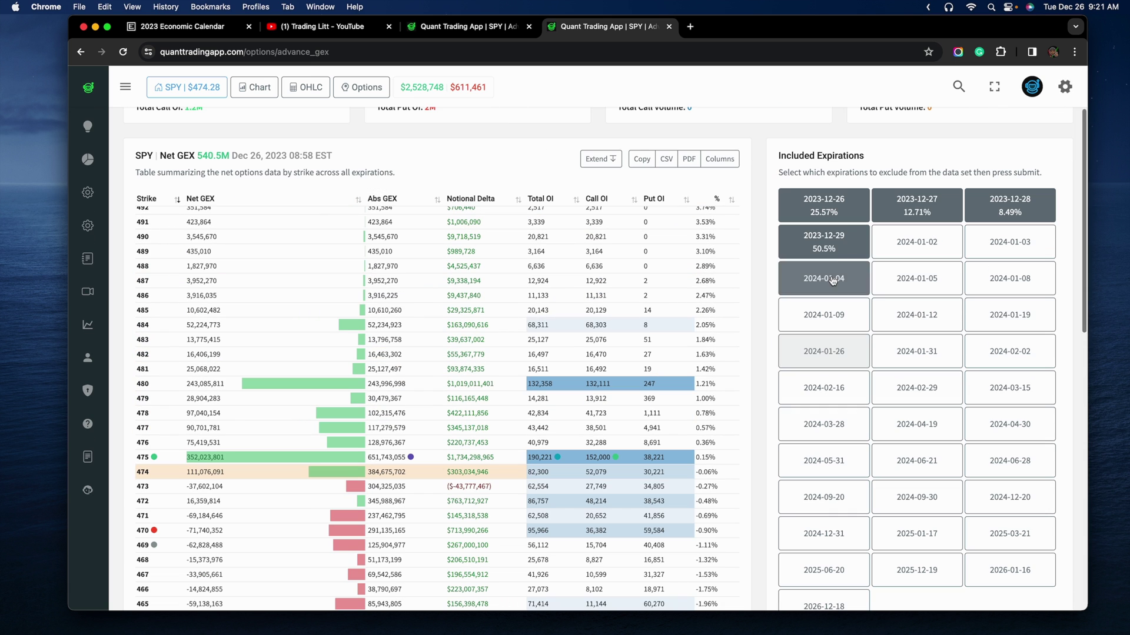
Underline the Net GEX snapshot time above the 3 DTE strike table and the green and red dollar figures in the header.
{"action": "left_click_drag", "start_coordinate": [266, 169], "coordinate": [336, 167]}
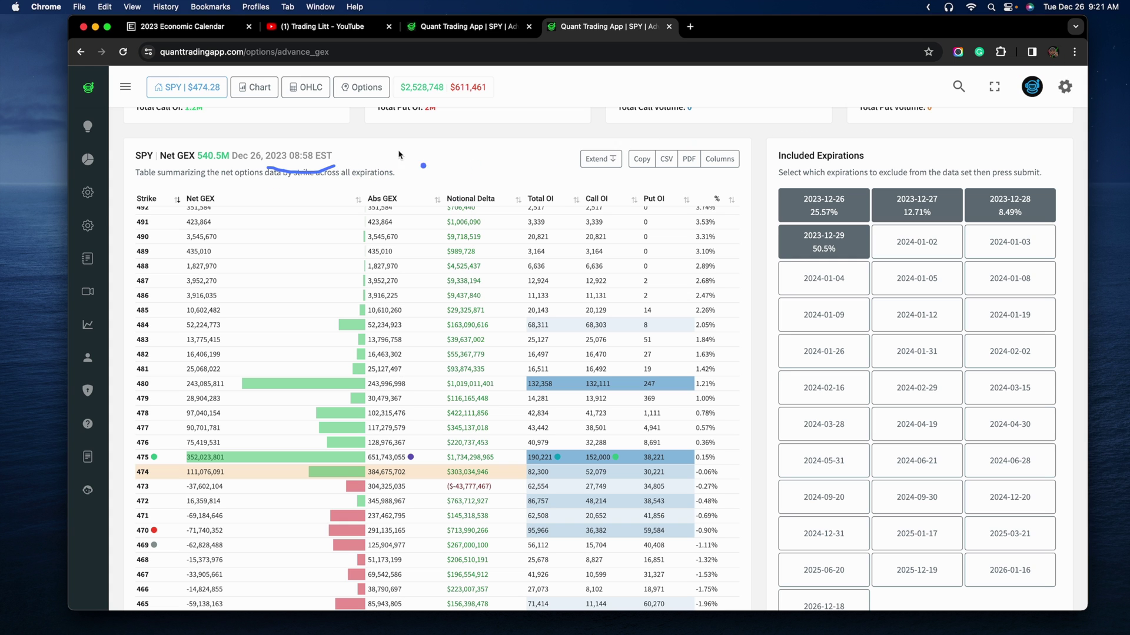
{"action": "scroll", "coordinate": [479, 166], "scroll_direction": "up", "scroll_amount": 1}
{"action": "scroll", "coordinate": [480, 166], "scroll_direction": "up", "scroll_amount": 3}
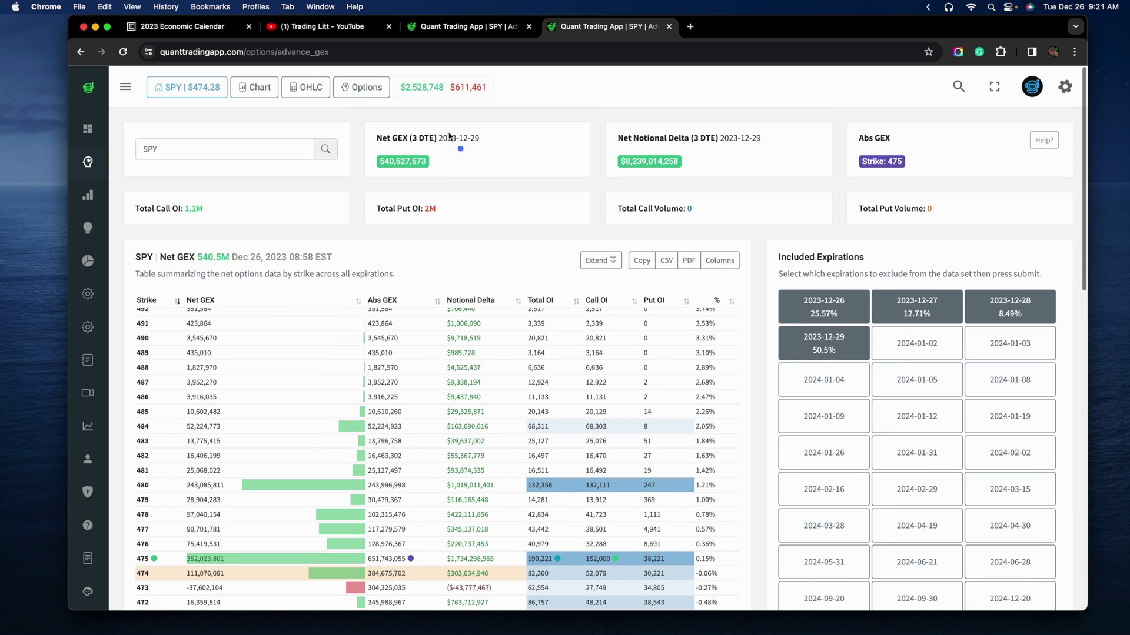
{"action": "left_click_drag", "start_coordinate": [391, 99], "coordinate": [473, 92]}
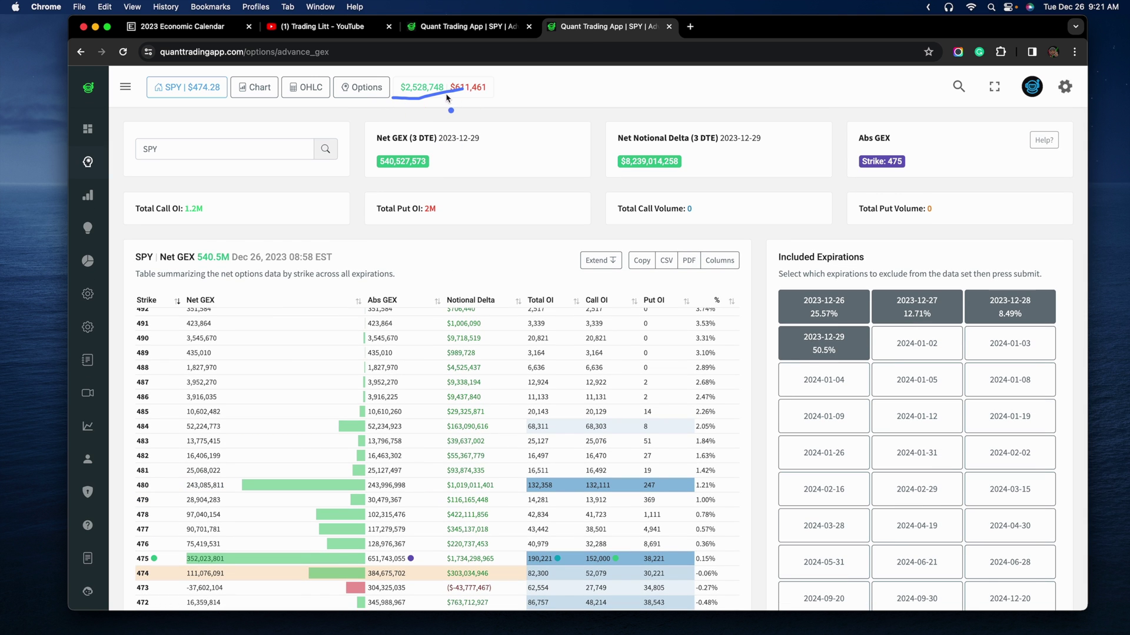
{"action": "mouse_move", "coordinate": [391, 99]}
{"action": "left_mouse_down"}
{"action": "mouse_move", "coordinate": [415, 106]}
{"action": "mouse_move", "coordinate": [439, 86]}
{"action": "mouse_move", "coordinate": [390, 100]}
{"action": "left_mouse_up"}
Review the 3 DTE net GEX and notional delta summaries together with the SPY strike table around the spot price.
{"action": "scroll", "coordinate": [765, 281], "scroll_direction": "down", "scroll_amount": 3}
{"action": "scroll", "coordinate": [765, 284], "scroll_direction": "down", "scroll_amount": 3}
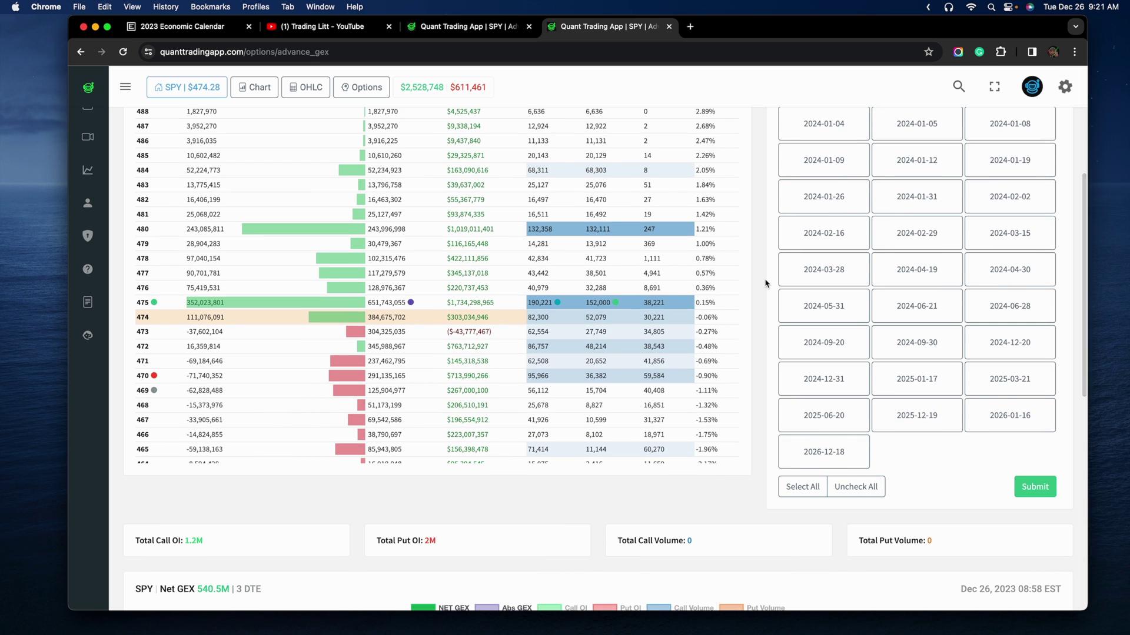
{"action": "scroll", "coordinate": [765, 283], "scroll_direction": "up", "scroll_amount": 6}
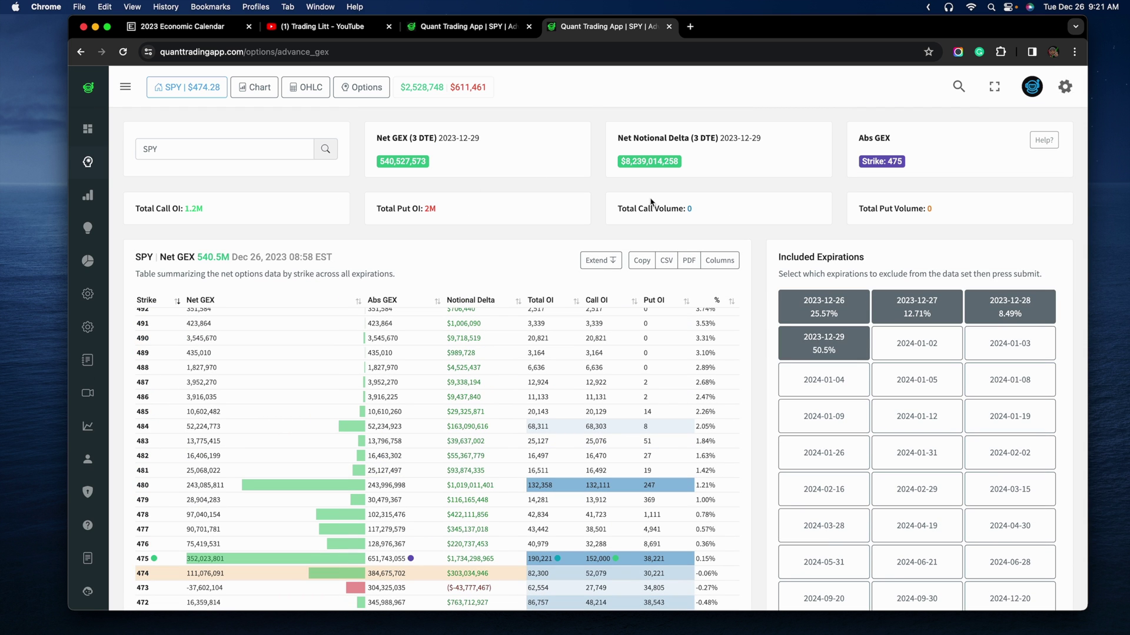
{"action": "scroll", "coordinate": [768, 253], "scroll_direction": "down", "scroll_amount": 1}
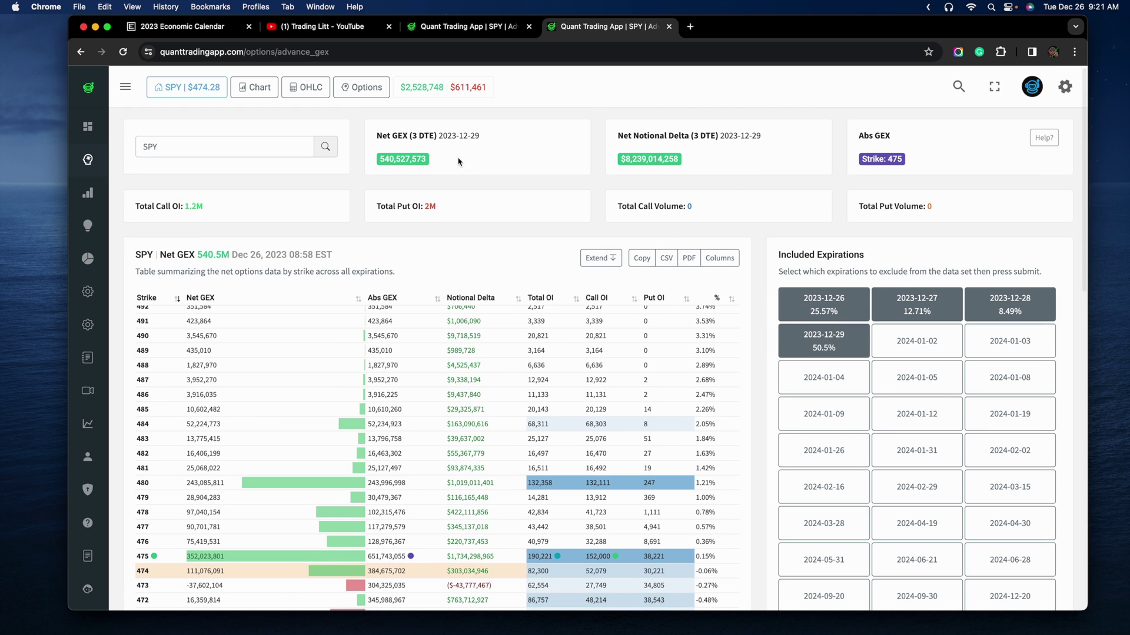
{"action": "scroll", "coordinate": [771, 247], "scroll_direction": "down", "scroll_amount": 2}
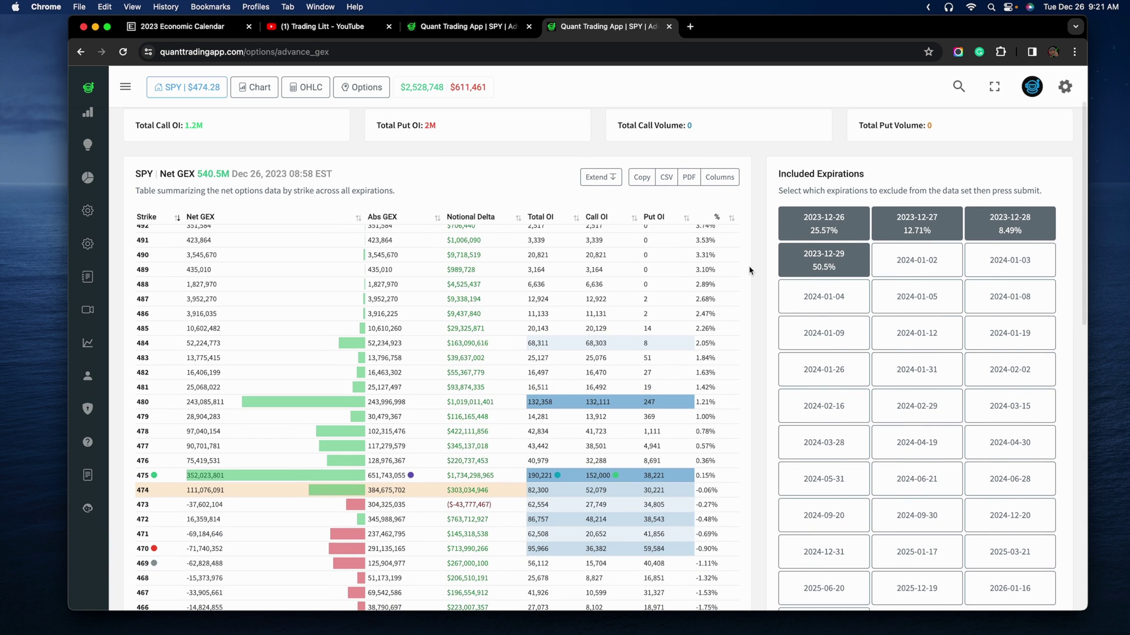
{"action": "scroll", "coordinate": [753, 283], "scroll_direction": "down", "scroll_amount": 2}
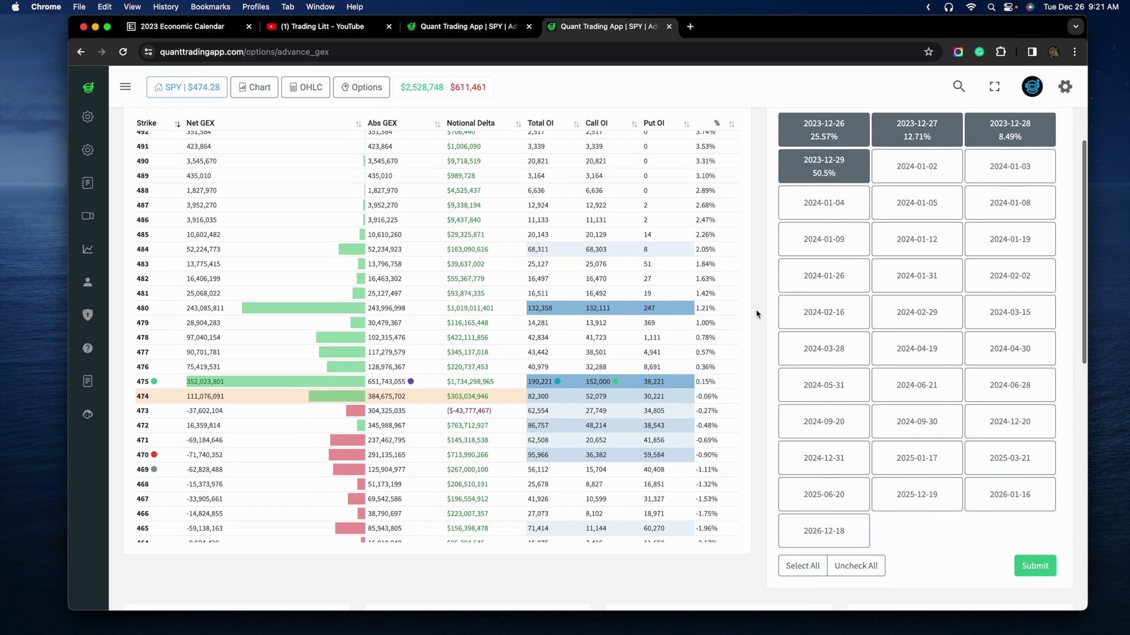
{"action": "scroll", "coordinate": [757, 314], "scroll_direction": "down", "scroll_amount": 1}
{"action": "scroll", "coordinate": [758, 314], "scroll_direction": "down", "scroll_amount": 1}
Examine the 475 strike row's markers beside the strike, Abs GEX, total OI and call OI values.
{"action": "mouse_move", "coordinate": [125, 357]}
{"action": "left_mouse_down"}
{"action": "mouse_move", "coordinate": [168, 356]}
{"action": "mouse_move", "coordinate": [120, 352]}
{"action": "mouse_move", "coordinate": [134, 360]}
{"action": "mouse_move", "coordinate": [144, 350]}
{"action": "mouse_move", "coordinate": [159, 363]}
{"action": "left_mouse_up"}
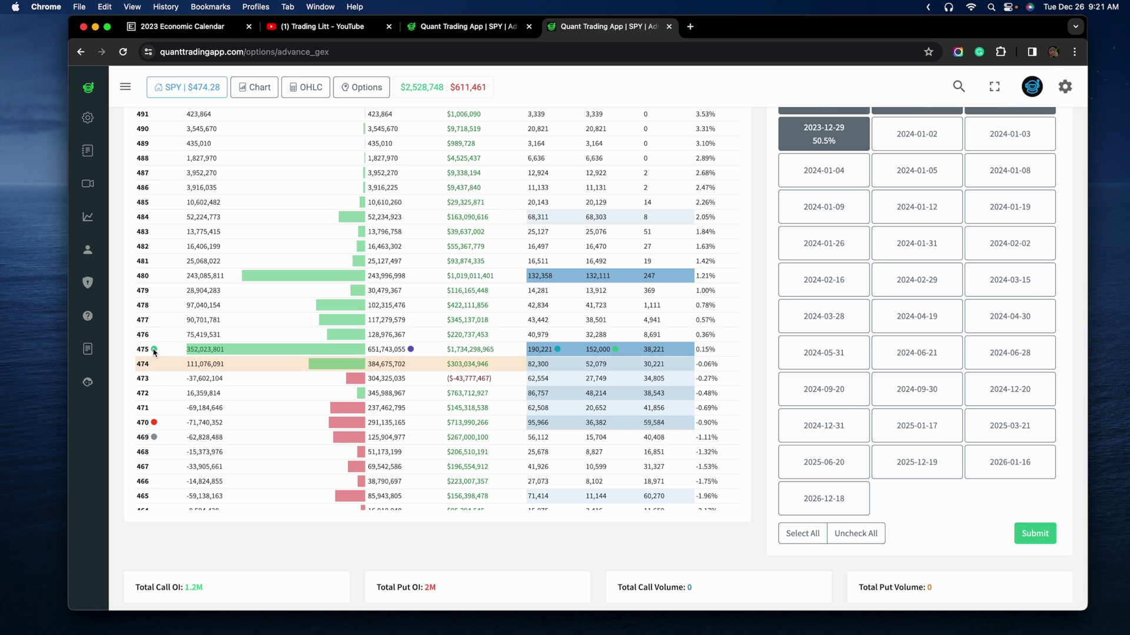
{"action": "mouse_move", "coordinate": [155, 349]}
{"action": "mouse_move", "coordinate": [410, 350]}
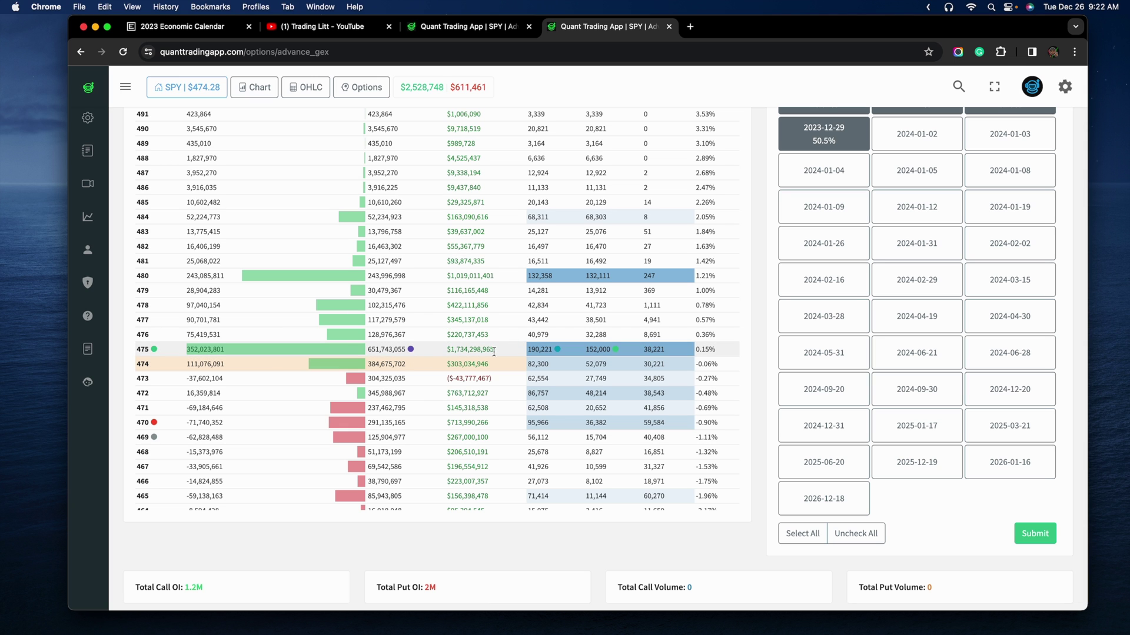
{"action": "mouse_move", "coordinate": [555, 351]}
{"action": "mouse_move", "coordinate": [613, 351]}
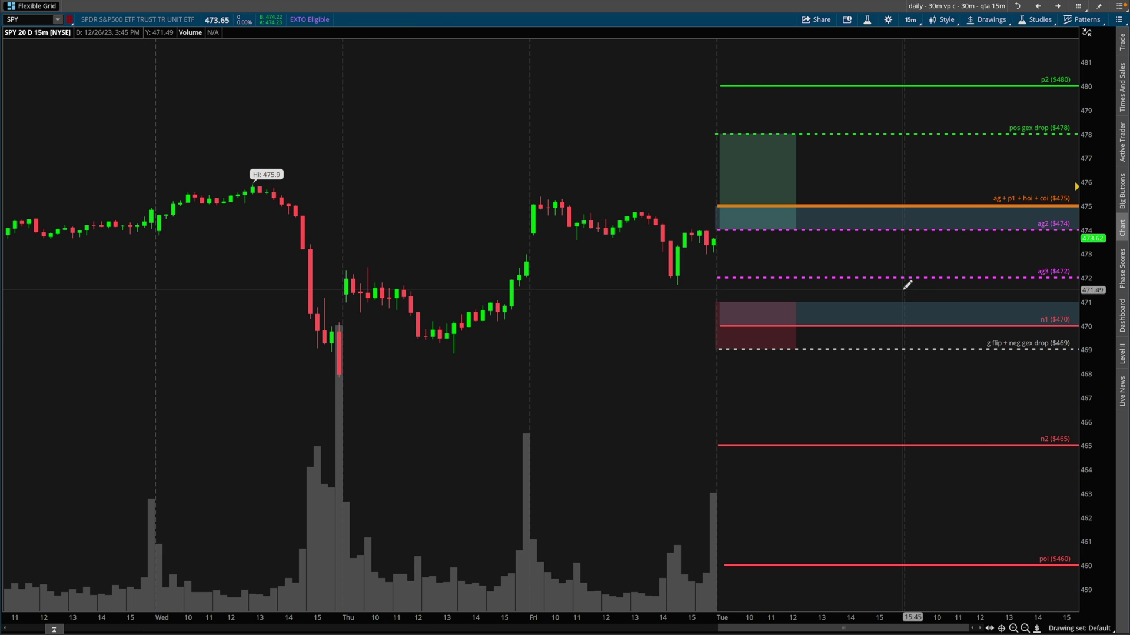
Switch to the SPY chart in thinkorswim, cross the $475 level, adjust the price scale, and mark the $478 to $472 range.
{"action": "left_click_drag", "start_coordinate": [996, 199], "coordinate": [971, 221]}
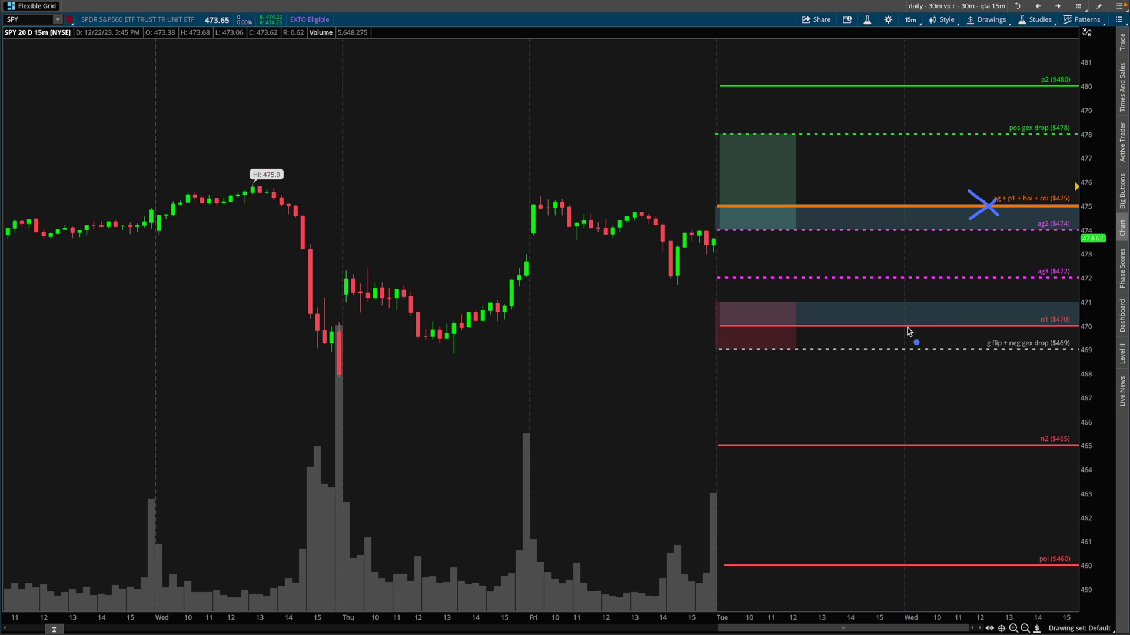
{"action": "key", "text": "Escape"}
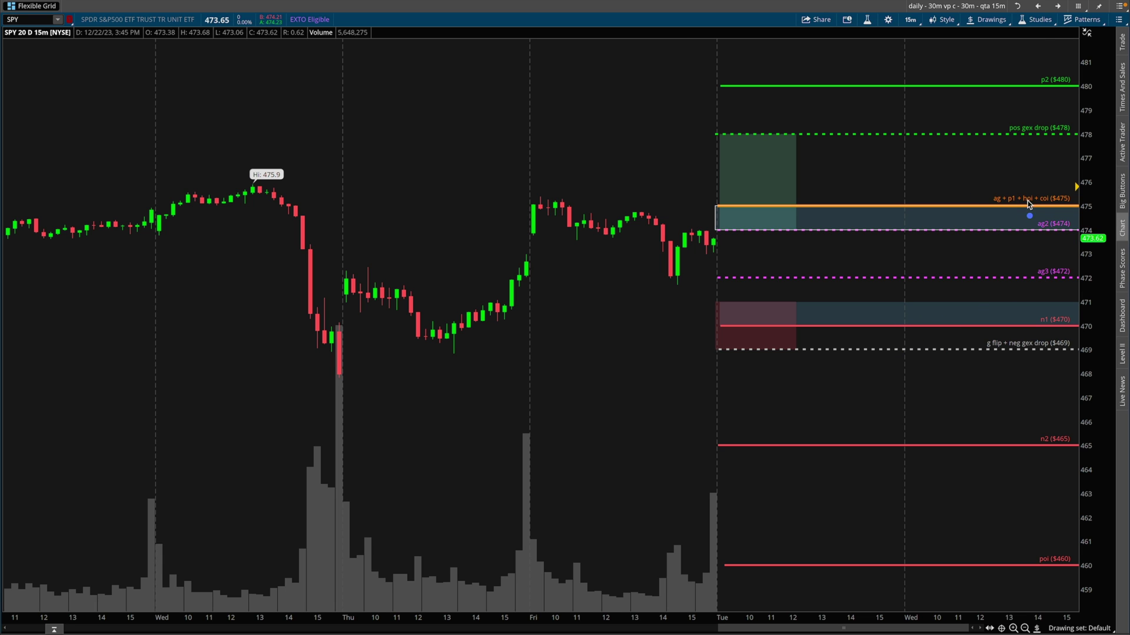
{"action": "left_click_drag", "start_coordinate": [1094, 212], "coordinate": [1095, 257]}
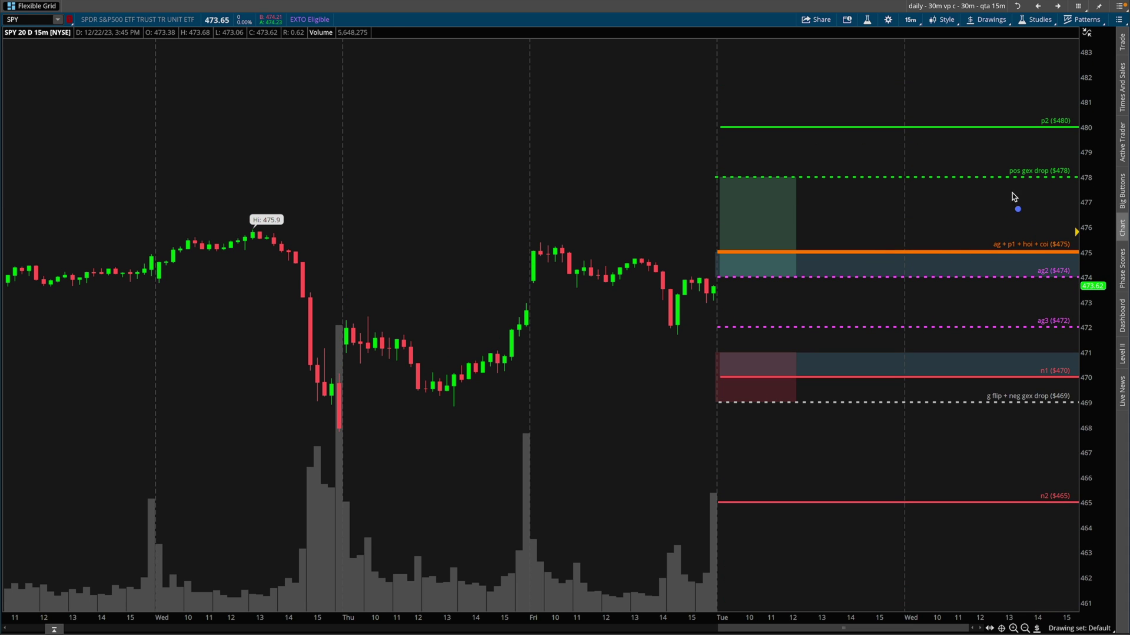
{"action": "mouse_move", "coordinate": [1012, 190]}
{"action": "left_mouse_down"}
{"action": "mouse_move", "coordinate": [883, 262]}
{"action": "mouse_move", "coordinate": [1080, 344]}
{"action": "left_mouse_up"}
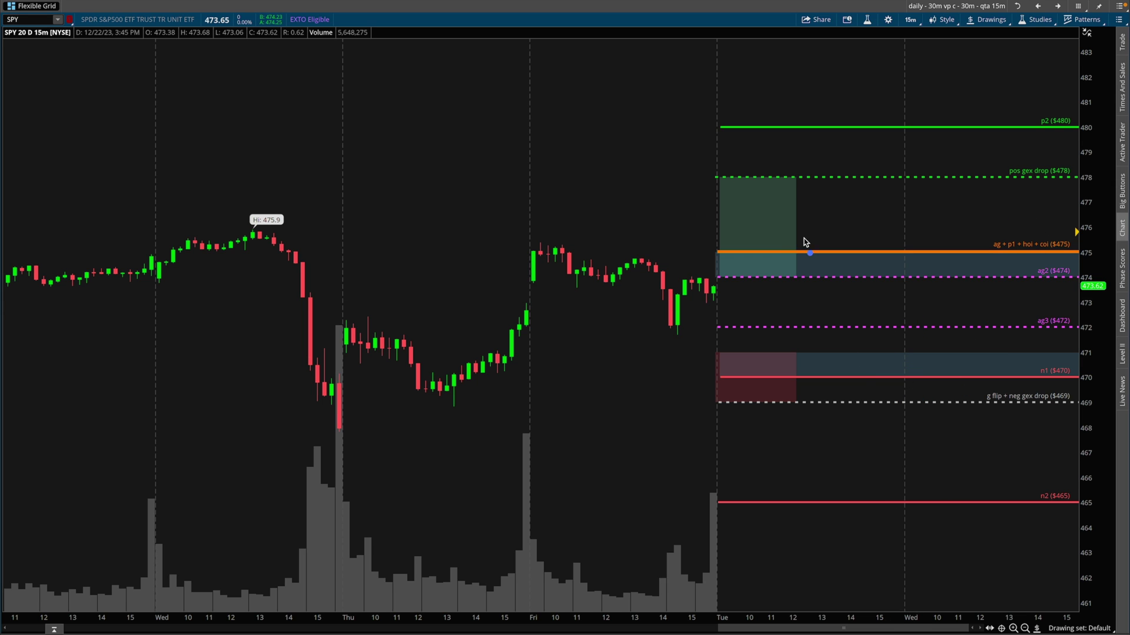
Mark points along the $475 line from Tuesday into Wednesday and bracket the range between $478 and $472 around it.
{"action": "mouse_move", "coordinate": [858, 241]}
{"action": "left_mouse_down"}
{"action": "mouse_move", "coordinate": [877, 252]}
{"action": "mouse_move", "coordinate": [849, 254]}
{"action": "left_mouse_up"}
{"action": "left_click_drag", "start_coordinate": [929, 244], "coordinate": [999, 257]}
{"action": "left_click_drag", "start_coordinate": [1018, 251], "coordinate": [1018, 254]}
{"action": "left_click_drag", "start_coordinate": [1036, 253], "coordinate": [1045, 252]}
{"action": "mouse_move", "coordinate": [992, 175]}
{"action": "left_mouse_down"}
{"action": "mouse_move", "coordinate": [935, 277]}
{"action": "mouse_move", "coordinate": [928, 330]}
{"action": "mouse_move", "coordinate": [1078, 334]}
{"action": "left_mouse_up"}
{"action": "mouse_move", "coordinate": [966, 236]}
{"action": "left_mouse_down"}
{"action": "mouse_move", "coordinate": [936, 275]}
{"action": "mouse_move", "coordinate": [1001, 287]}
{"action": "left_mouse_up"}
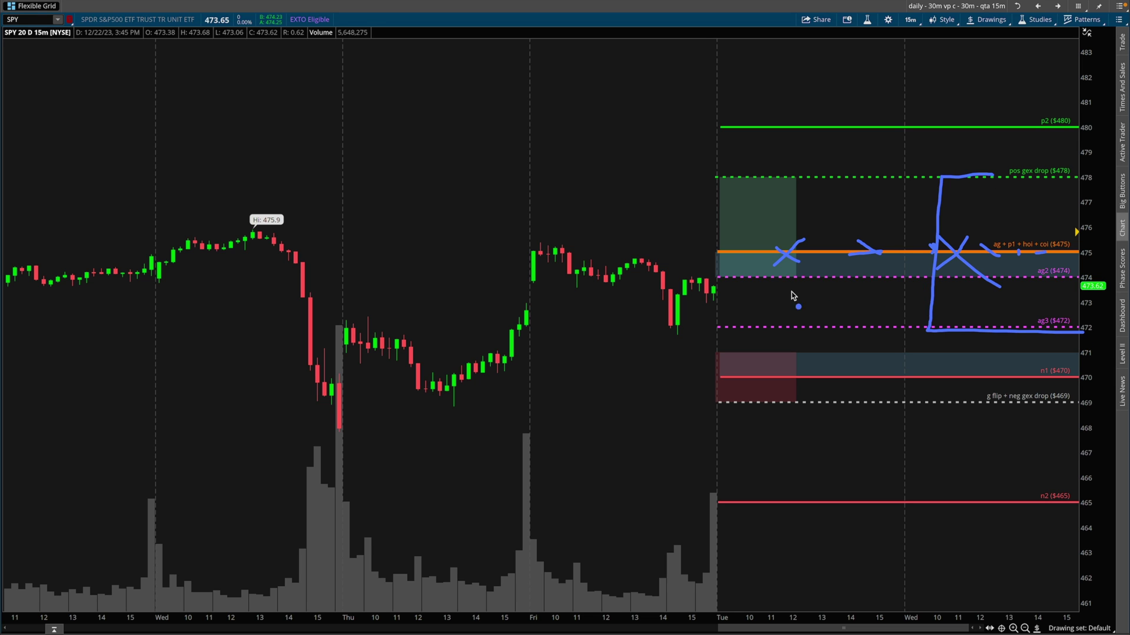
Clear the chart marks, switch to Quant Trading App, and mark the 470 and 469 strike markers.
{"action": "key", "text": "Escape"}
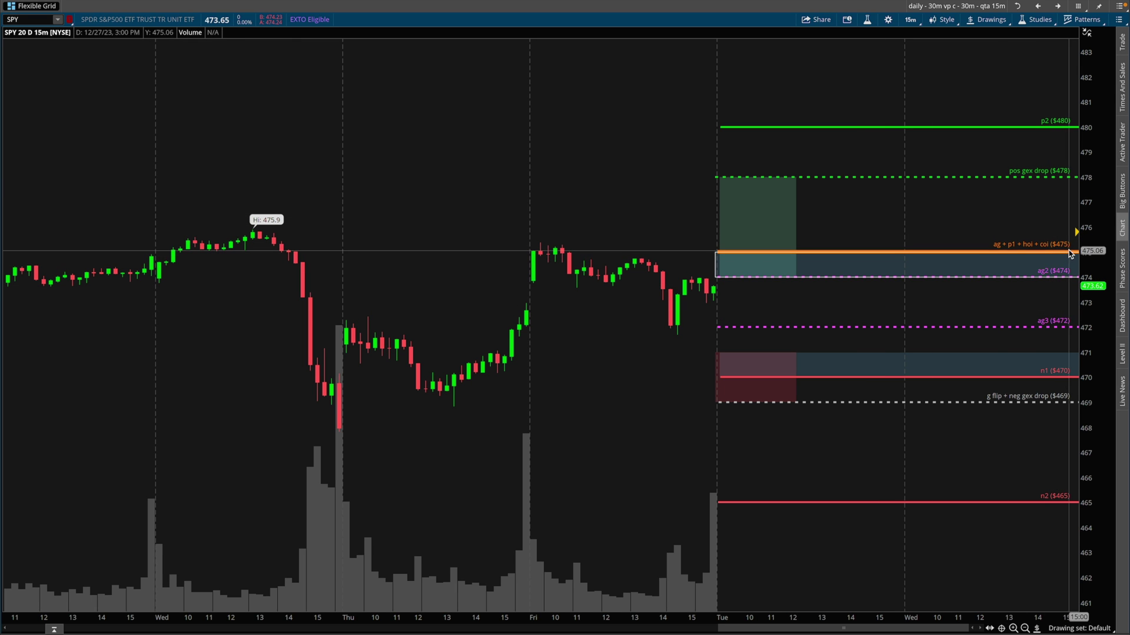
{"action": "key", "text": "ctrl+Left"}
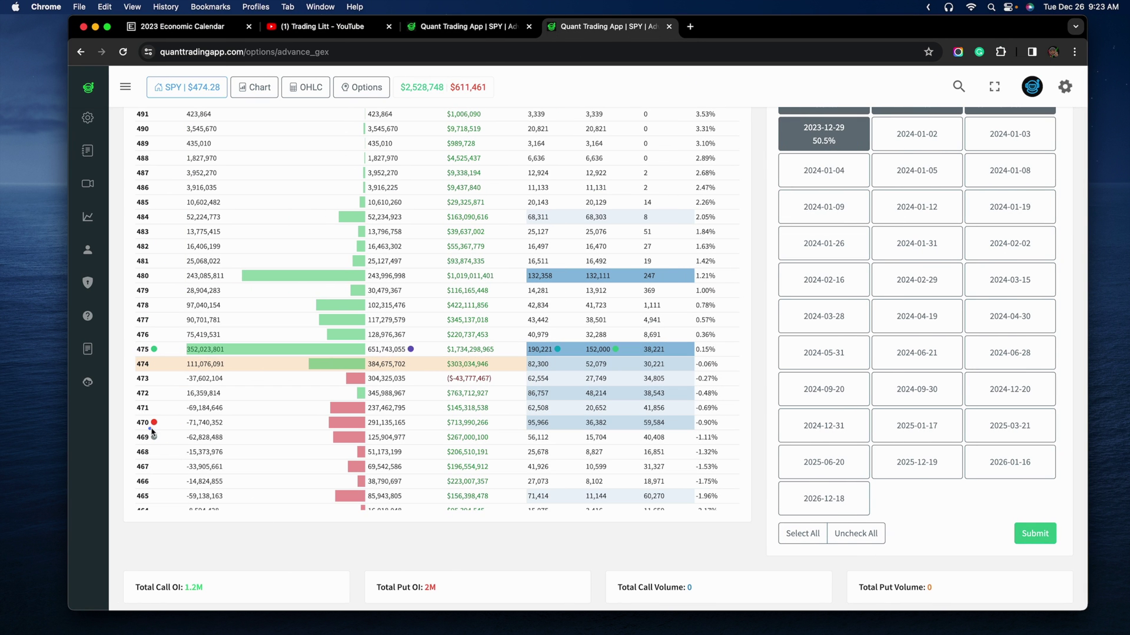
{"action": "mouse_move", "coordinate": [151, 429]}
{"action": "left_mouse_down"}
{"action": "mouse_move", "coordinate": [169, 421]}
{"action": "mouse_move", "coordinate": [160, 436]}
{"action": "left_mouse_up"}
{"action": "left_click", "coordinate": [163, 457]}
Switch to the SPY chart in thinkorswim, mark a drop from the n1 $470 line past $469, clear it, and stretch the price scale.
{"action": "key", "text": "ctrl+Right"}
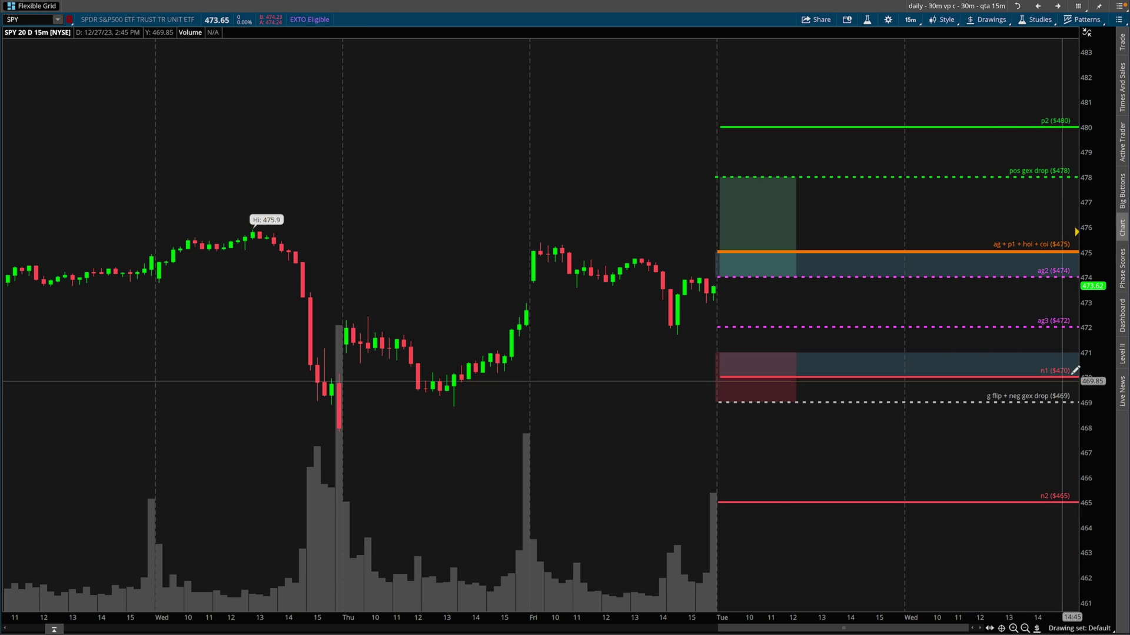
{"action": "left_click", "coordinate": [1047, 372]}
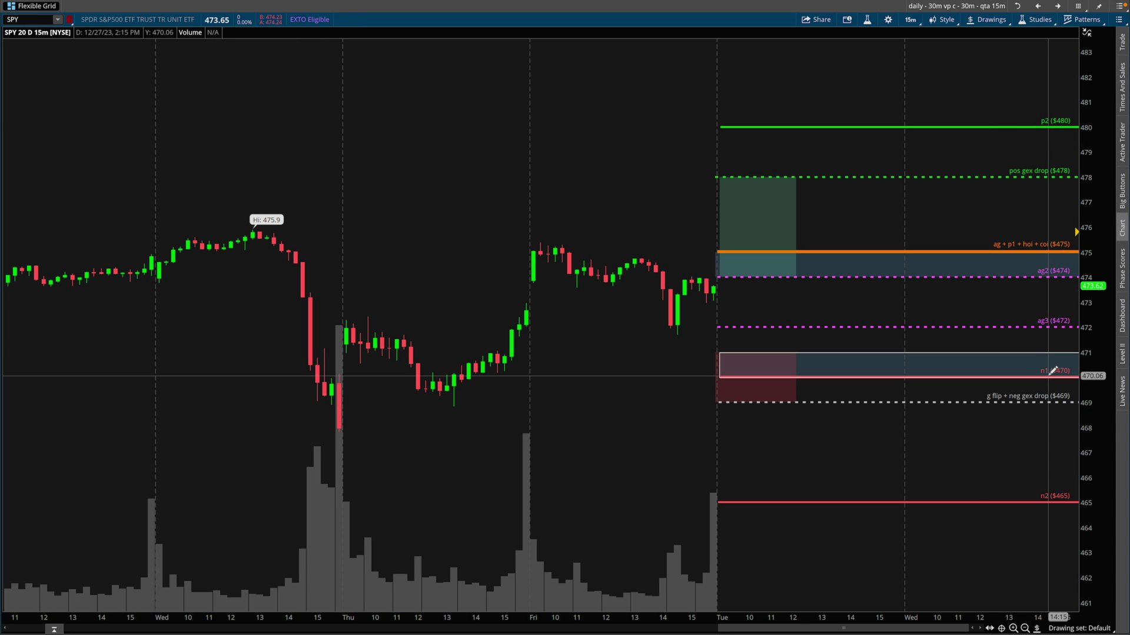
{"action": "left_click", "coordinate": [987, 402]}
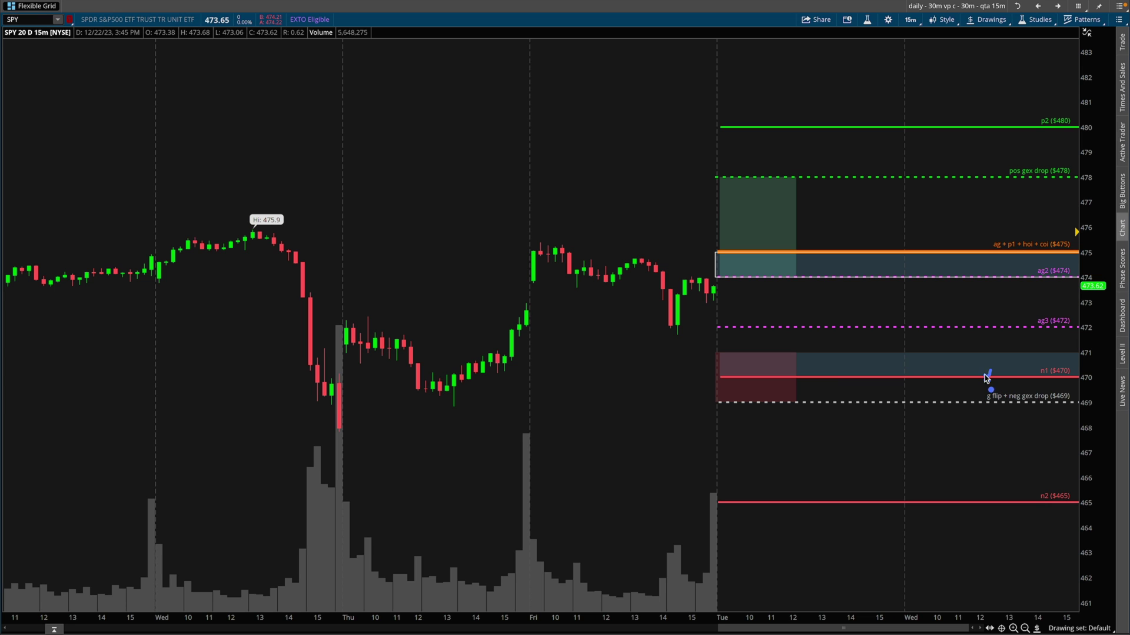
{"action": "mouse_move", "coordinate": [986, 379]}
{"action": "left_mouse_down"}
{"action": "mouse_move", "coordinate": [1007, 419]}
{"action": "mouse_move", "coordinate": [1016, 384]}
{"action": "mouse_move", "coordinate": [1025, 409]}
{"action": "mouse_move", "coordinate": [1012, 411]}
{"action": "left_mouse_up"}
{"action": "key", "text": "Escape"}
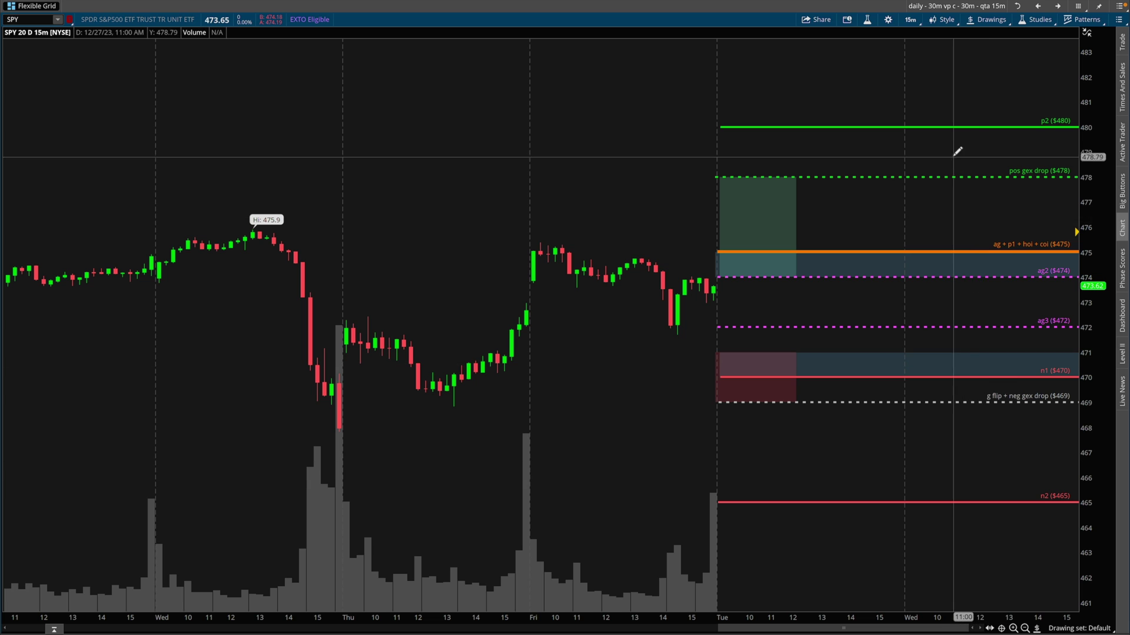
{"action": "left_click_drag", "start_coordinate": [1108, 410], "coordinate": [1096, 373]}
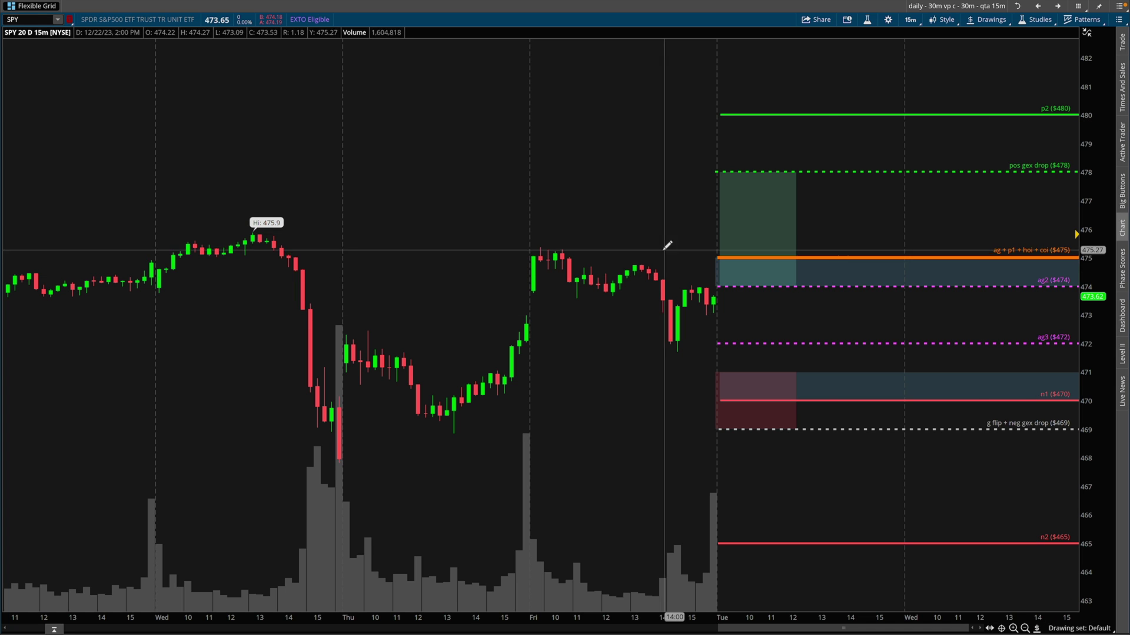
Switch to Quant Trading App and circle the open interest cells in the 480 and 475 strike rows.
{"action": "key", "text": "ctrl+Left"}
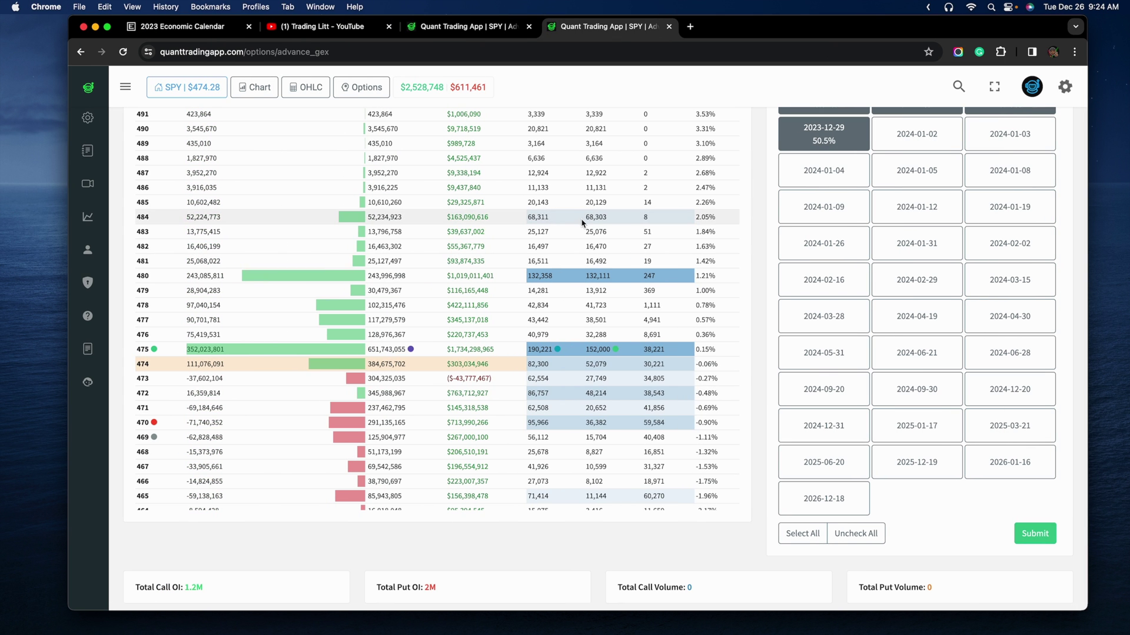
{"action": "scroll", "coordinate": [760, 317], "scroll_direction": "down", "scroll_amount": 1}
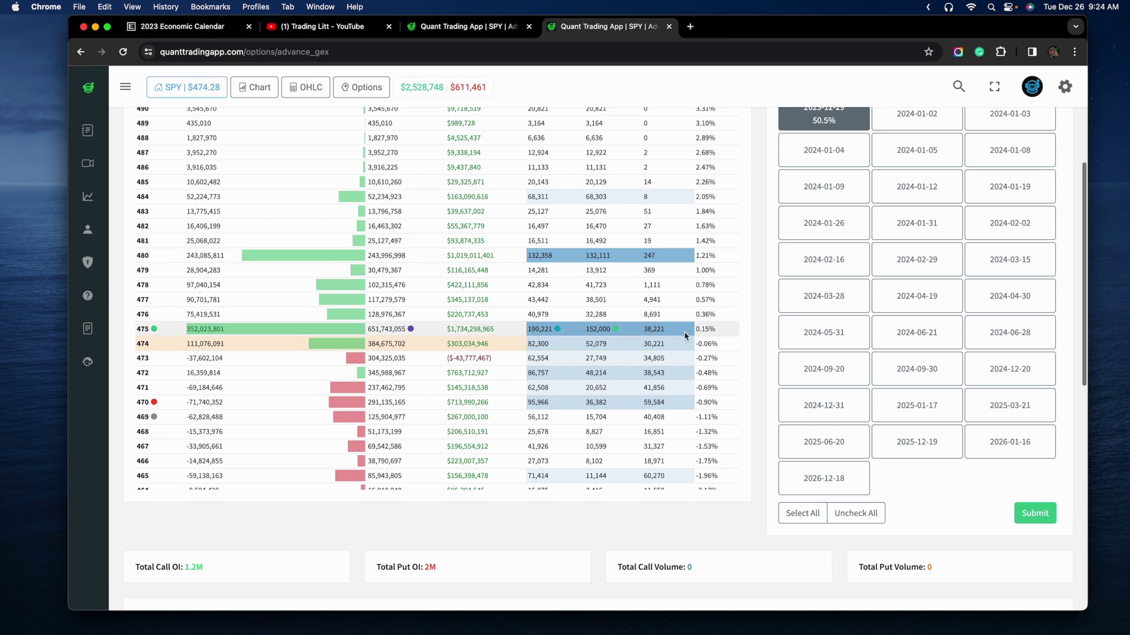
{"action": "mouse_move", "coordinate": [524, 266]}
{"action": "left_mouse_down"}
{"action": "mouse_move", "coordinate": [678, 266]}
{"action": "mouse_move", "coordinate": [609, 242]}
{"action": "mouse_move", "coordinate": [525, 250]}
{"action": "left_mouse_up"}
{"action": "mouse_move", "coordinate": [540, 322]}
{"action": "left_mouse_down"}
{"action": "mouse_move", "coordinate": [520, 344]}
{"action": "mouse_move", "coordinate": [532, 312]}
{"action": "left_mouse_up"}
Switch to the SPY chart in thinkorswim, trace the $475 line through Wednesday, and sketch a path from $475 down to $470.
{"action": "key", "text": "super+Tab"}
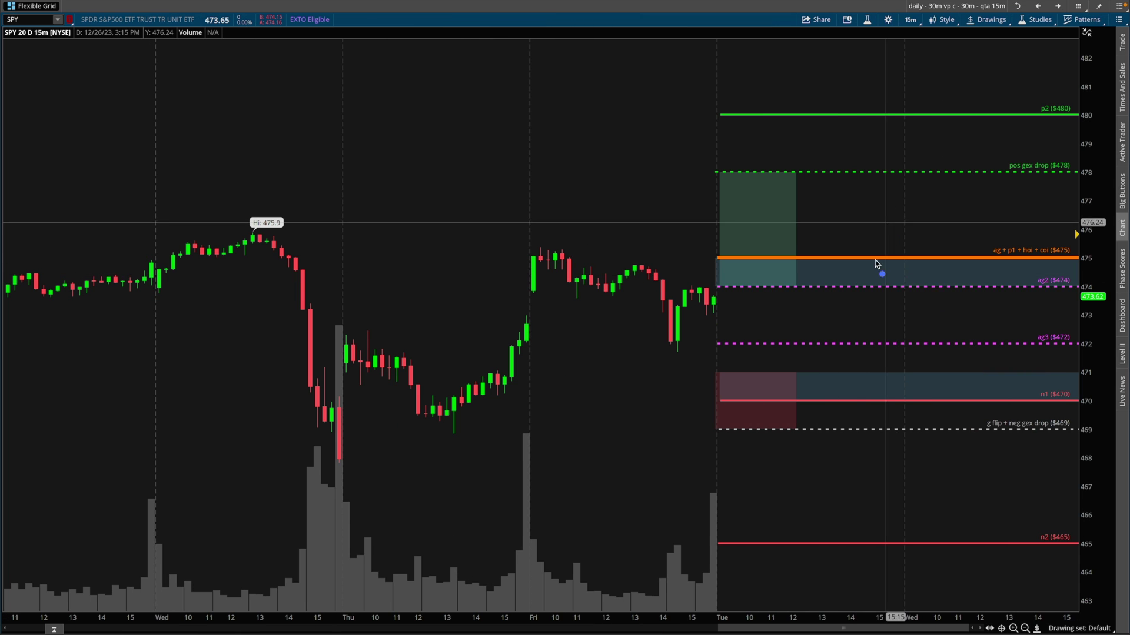
{"action": "mouse_move", "coordinate": [909, 258]}
{"action": "left_mouse_down"}
{"action": "mouse_move", "coordinate": [938, 288]}
{"action": "mouse_move", "coordinate": [1061, 260]}
{"action": "left_mouse_up"}
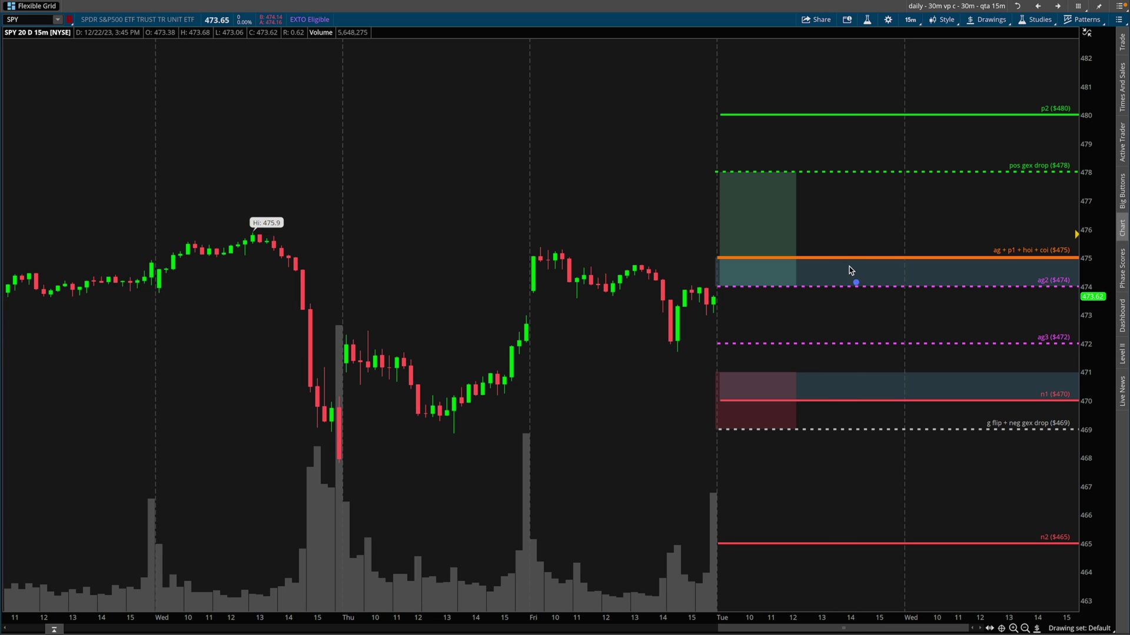
{"action": "mouse_move", "coordinate": [846, 259]}
{"action": "left_mouse_down"}
{"action": "mouse_move", "coordinate": [728, 259]}
{"action": "mouse_move", "coordinate": [715, 309]}
{"action": "mouse_move", "coordinate": [728, 405]}
{"action": "mouse_move", "coordinate": [963, 406]}
{"action": "left_mouse_up"}
Switch to Quant Trading App, circle the open interest values from strikes 475 to 470, mark both strike labels, and clear the marks.
{"action": "key", "text": "ctrl+Left"}
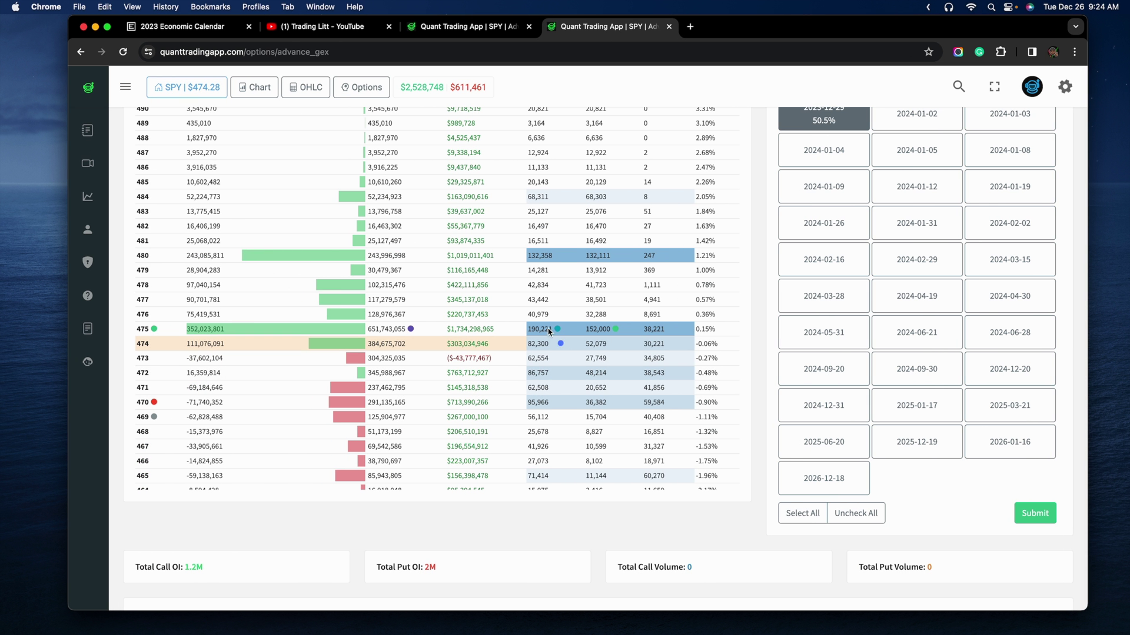
{"action": "mouse_move", "coordinate": [528, 328]}
{"action": "left_mouse_down"}
{"action": "mouse_move", "coordinate": [692, 325]}
{"action": "mouse_move", "coordinate": [695, 402]}
{"action": "mouse_move", "coordinate": [597, 408]}
{"action": "mouse_move", "coordinate": [527, 393]}
{"action": "mouse_move", "coordinate": [525, 328]}
{"action": "left_mouse_up"}
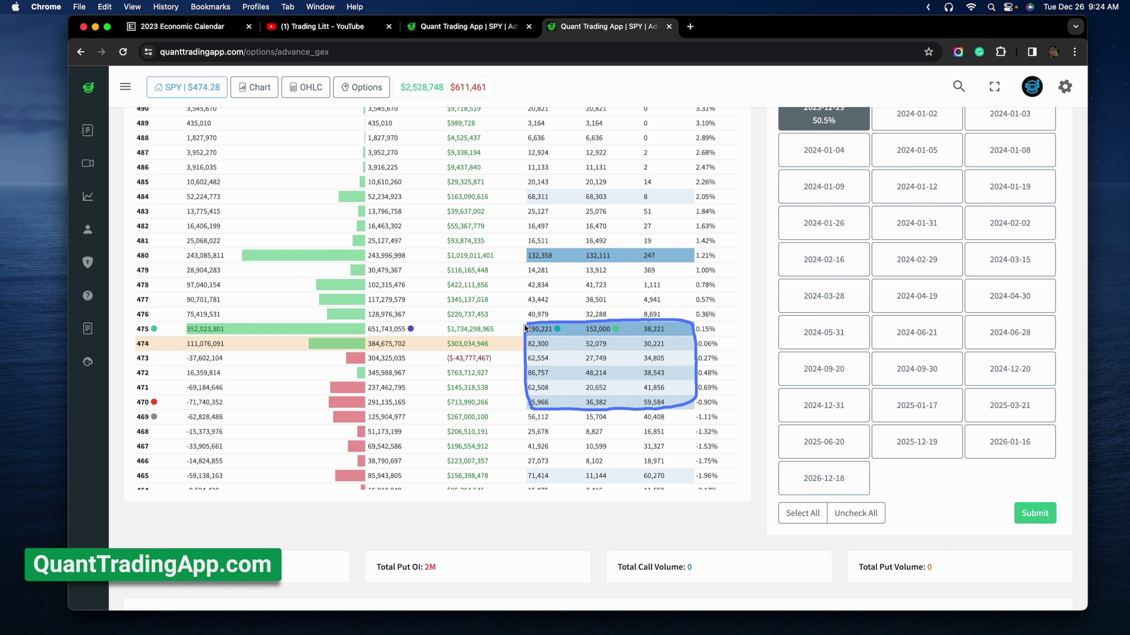
{"action": "left_click_drag", "start_coordinate": [525, 406], "coordinate": [546, 405]}
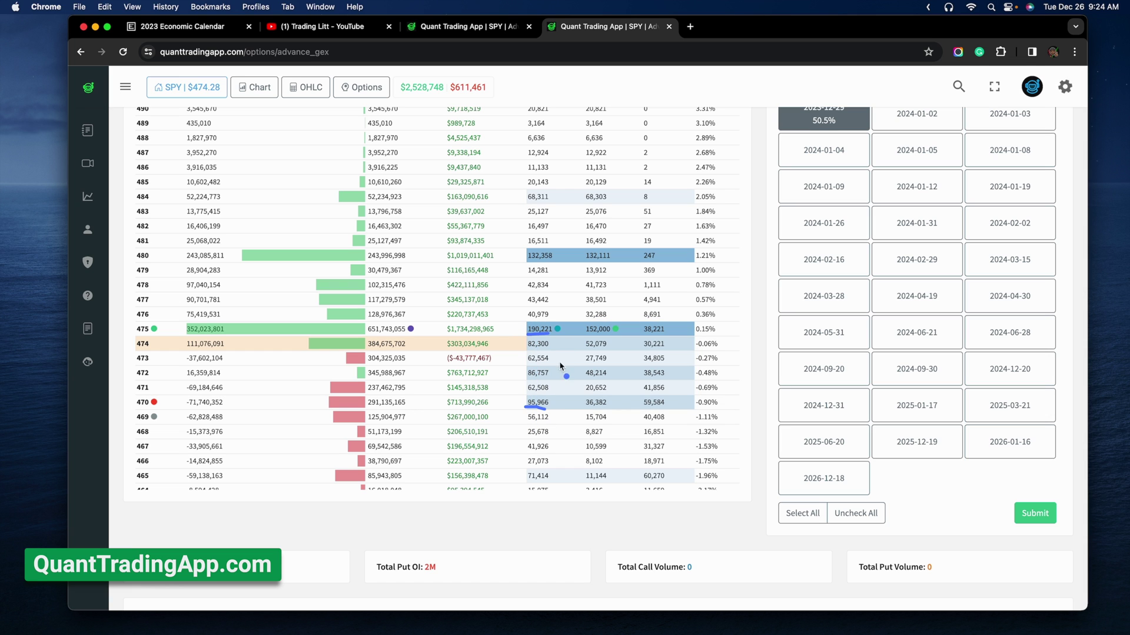
{"action": "mouse_move", "coordinate": [550, 323]}
{"action": "left_mouse_down"}
{"action": "mouse_move", "coordinate": [533, 323]}
{"action": "mouse_move", "coordinate": [525, 414]}
{"action": "mouse_move", "coordinate": [567, 324]}
{"action": "mouse_move", "coordinate": [538, 322]}
{"action": "mouse_move", "coordinate": [692, 382]}
{"action": "mouse_move", "coordinate": [594, 415]}
{"action": "mouse_move", "coordinate": [559, 411]}
{"action": "left_mouse_up"}
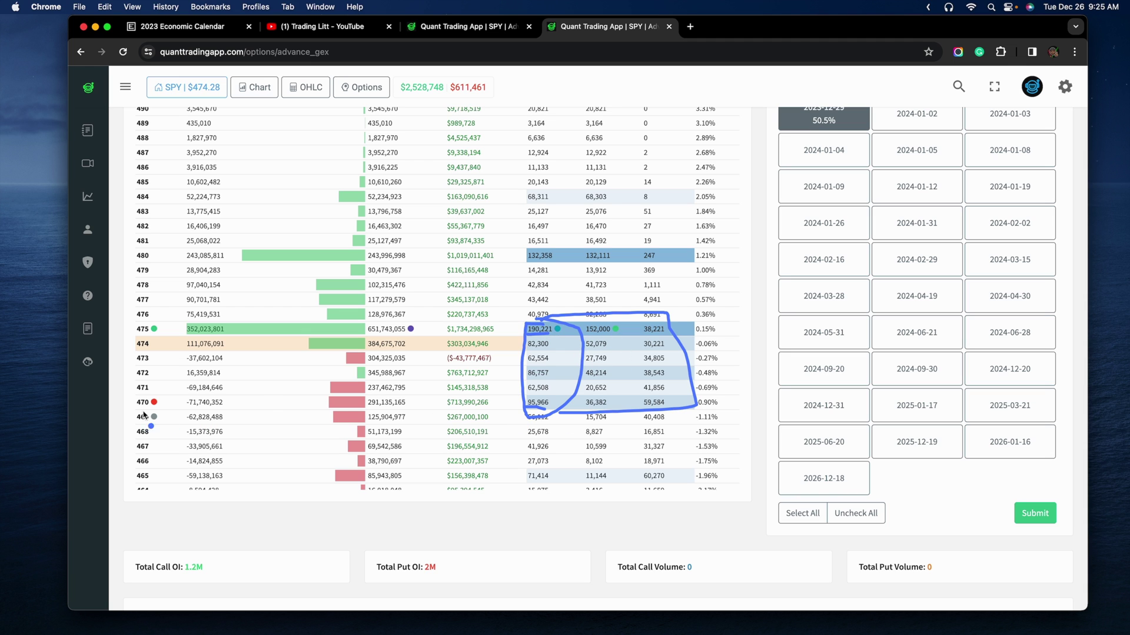
{"action": "left_click_drag", "start_coordinate": [132, 327], "coordinate": [164, 319]}
{"action": "left_click_drag", "start_coordinate": [124, 405], "coordinate": [177, 416]}
{"action": "key", "text": "Escape"}
Switch to the SPY chart in thinkorswim and circle the shaded $475 to $474 and $471 to $470 zones as the key areas.
{"action": "key", "text": "ctrl+Right"}
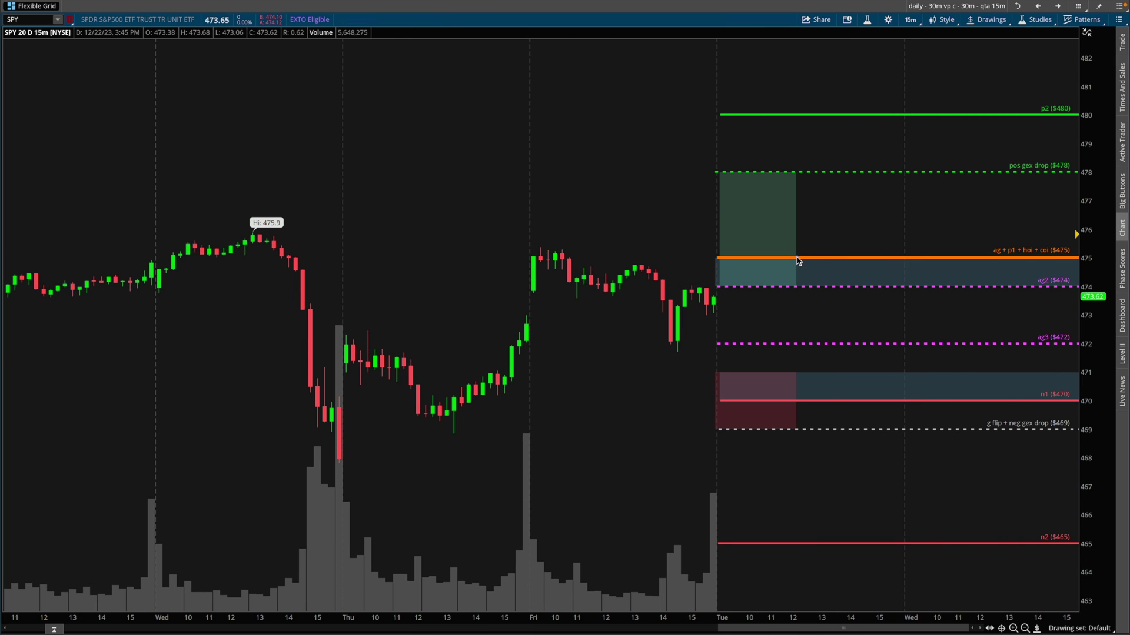
{"action": "mouse_move", "coordinate": [797, 257]}
{"action": "left_mouse_down"}
{"action": "mouse_move", "coordinate": [718, 283]}
{"action": "mouse_move", "coordinate": [919, 267]}
{"action": "mouse_move", "coordinate": [845, 258]}
{"action": "left_mouse_up"}
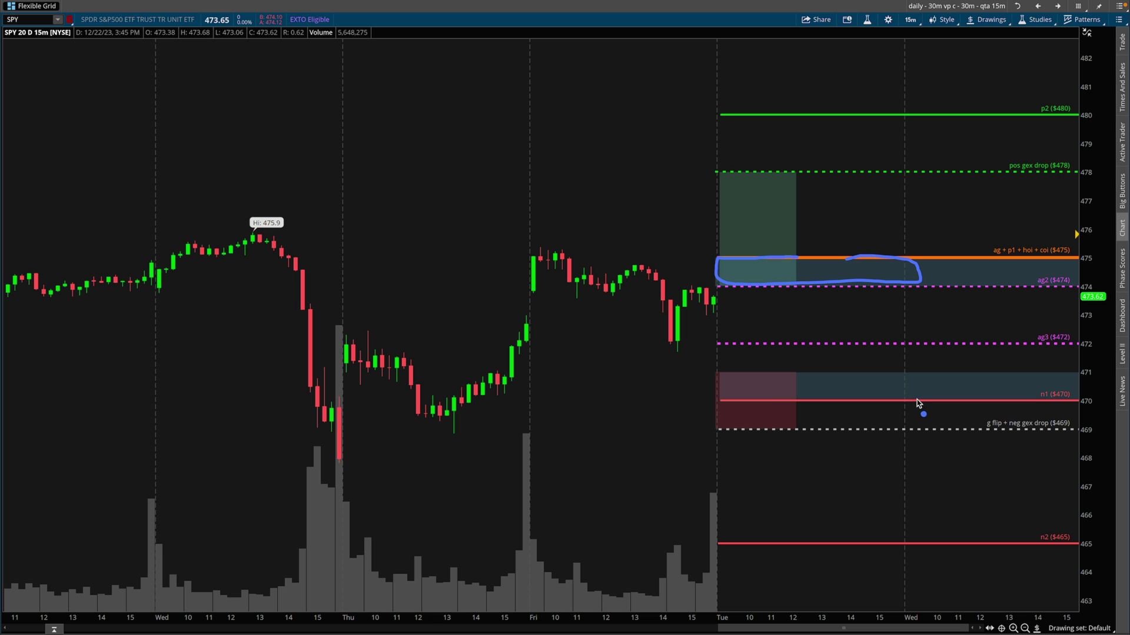
{"action": "mouse_move", "coordinate": [918, 404]}
{"action": "left_mouse_down"}
{"action": "mouse_move", "coordinate": [770, 403]}
{"action": "mouse_move", "coordinate": [813, 373]}
{"action": "left_mouse_up"}
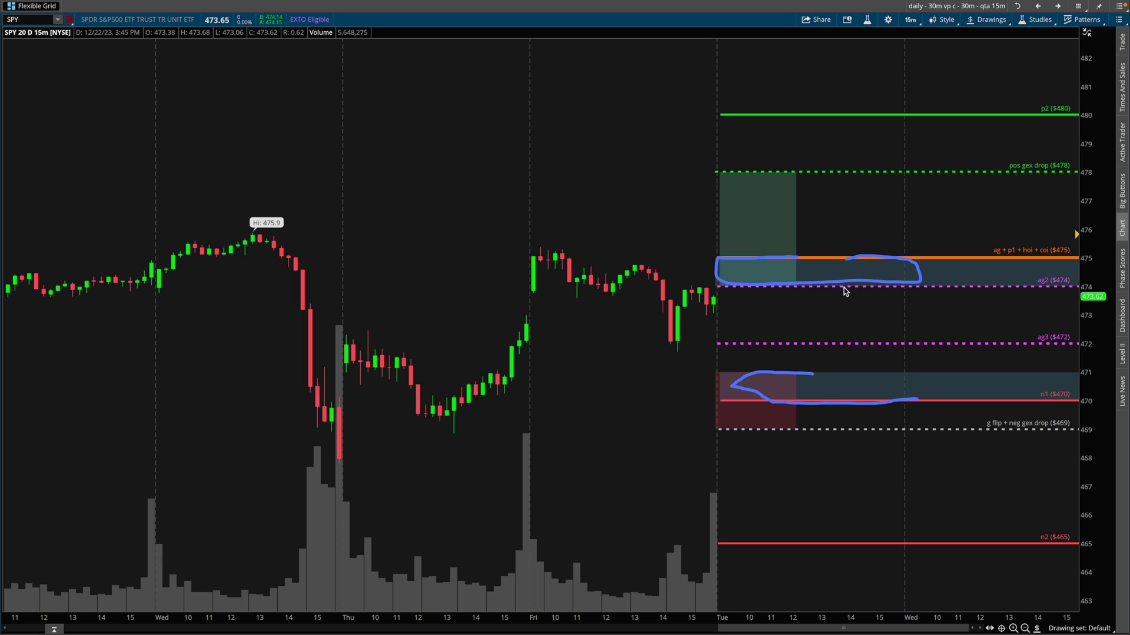
{"action": "mouse_move", "coordinate": [844, 290]}
{"action": "left_mouse_down"}
{"action": "mouse_move", "coordinate": [861, 353]}
{"action": "mouse_move", "coordinate": [898, 310]}
{"action": "mouse_move", "coordinate": [955, 343]}
{"action": "mouse_move", "coordinate": [930, 329]}
{"action": "mouse_move", "coordinate": [1066, 217]}
{"action": "mouse_move", "coordinate": [1016, 306]}
{"action": "left_mouse_up"}
{"action": "key", "text": "Escape"}
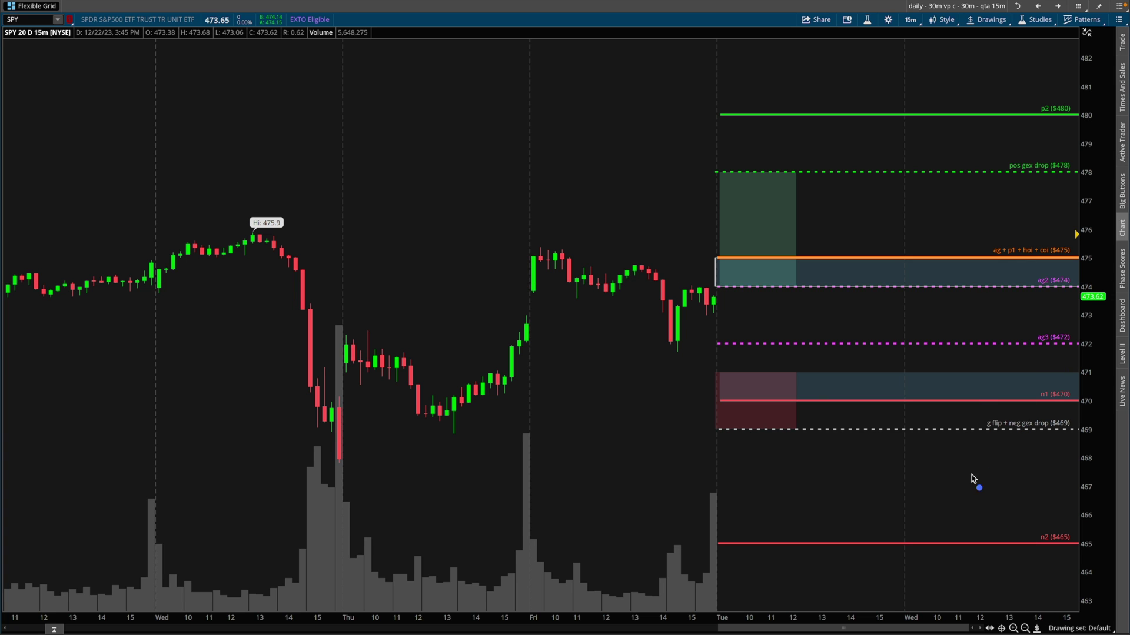
{"action": "mouse_move", "coordinate": [794, 381]}
{"action": "left_mouse_down"}
{"action": "mouse_move", "coordinate": [794, 433]}
{"action": "mouse_move", "coordinate": [710, 430]}
{"action": "mouse_move", "coordinate": [799, 368]}
{"action": "mouse_move", "coordinate": [801, 404]}
{"action": "left_mouse_up"}
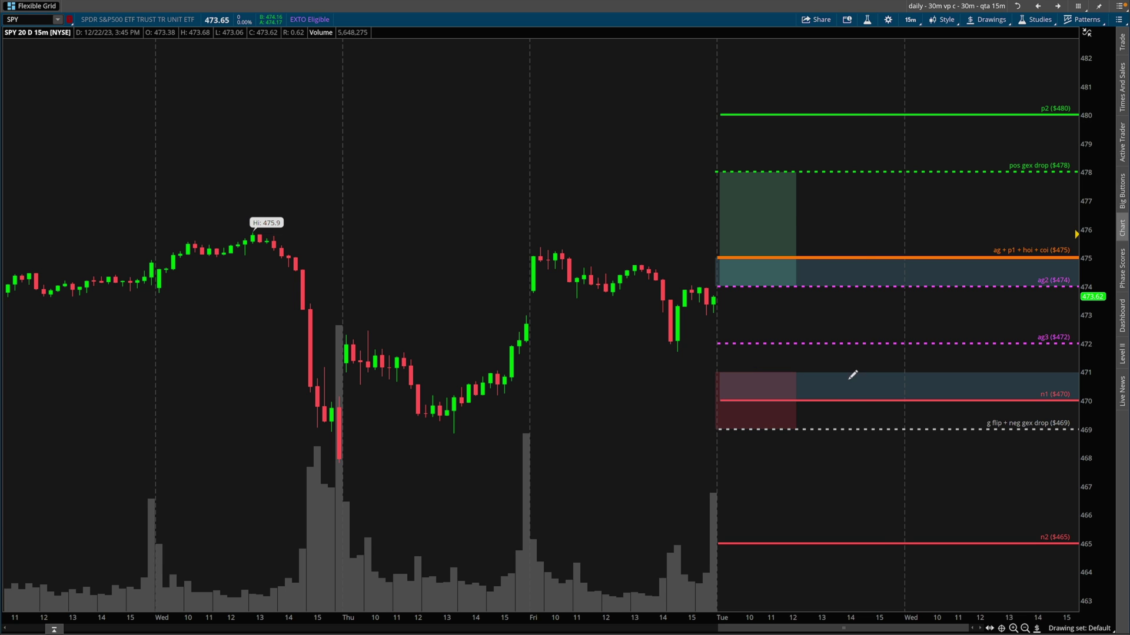
{"action": "mouse_move", "coordinate": [770, 218]}
{"action": "left_mouse_down"}
{"action": "mouse_move", "coordinate": [984, 214]}
{"action": "mouse_move", "coordinate": [999, 196]}
{"action": "mouse_move", "coordinate": [996, 224]}
{"action": "left_mouse_up"}
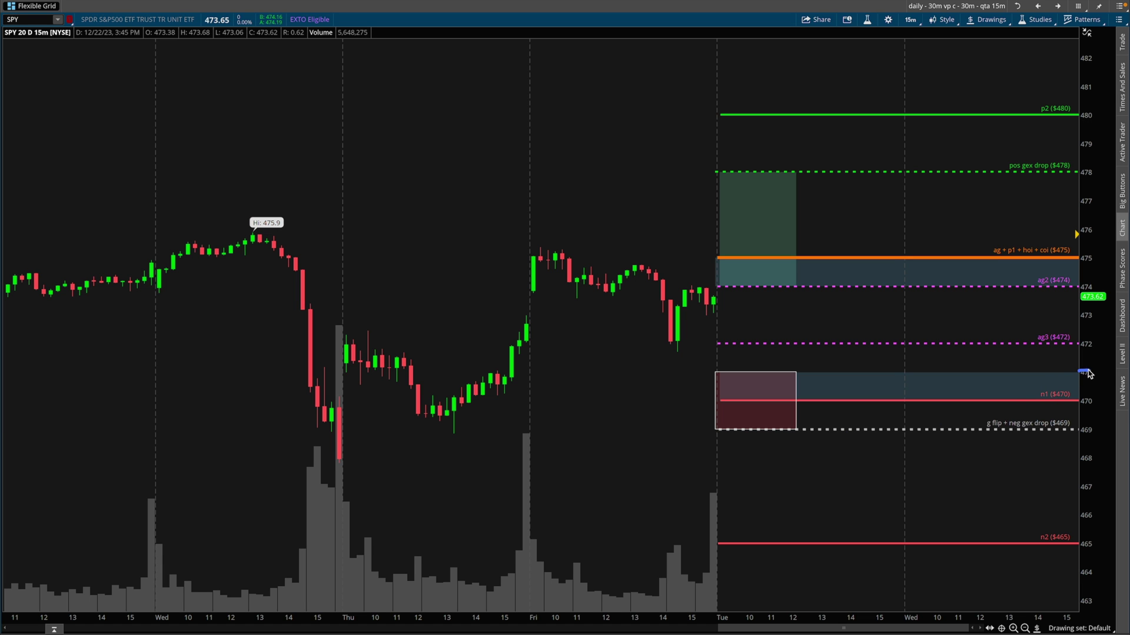
Switch to Quant Trading App, box the negative GEX bars for strikes 471 to 469, and clear the box.
{"action": "key", "text": "ctrl+Left"}
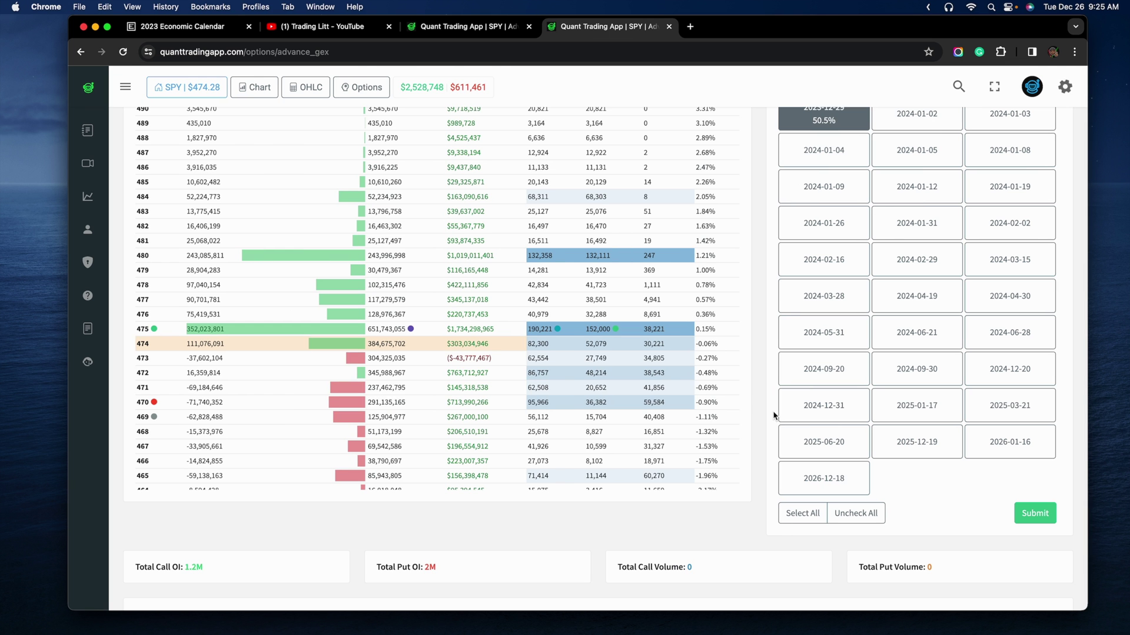
{"action": "mouse_move", "coordinate": [349, 380]}
{"action": "left_mouse_down"}
{"action": "mouse_move", "coordinate": [333, 382]}
{"action": "mouse_move", "coordinate": [381, 432]}
{"action": "left_mouse_up"}
{"action": "left_click_drag", "start_coordinate": [378, 387], "coordinate": [348, 380]}
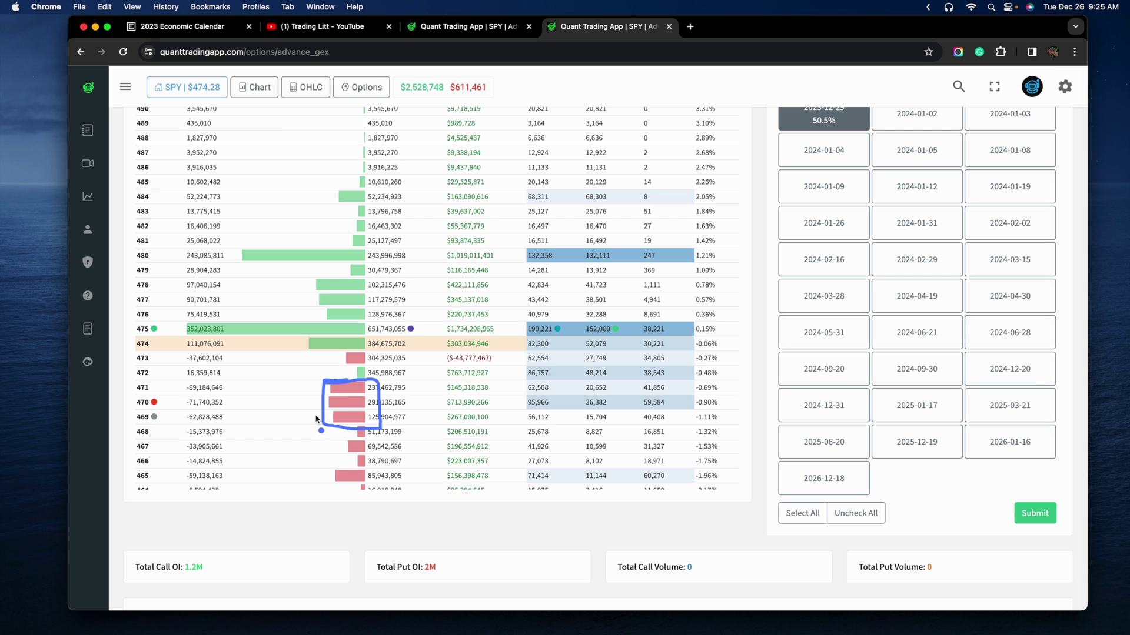
{"action": "key", "text": "Escape"}
Examine the strike rows down to 459, marking the negative bars at 471 to 469 and the positive rows from 478 to 475.
{"action": "scroll", "coordinate": [437, 357], "scroll_direction": "down", "scroll_amount": 2}
{"action": "scroll", "coordinate": [435, 349], "scroll_direction": "up", "scroll_amount": 1}
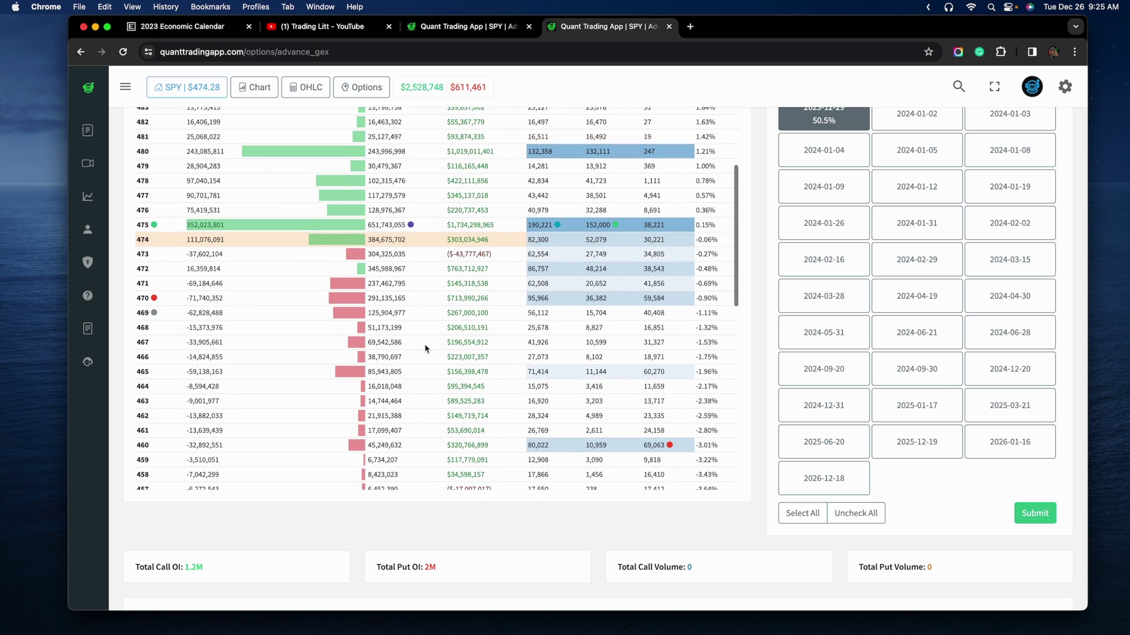
{"action": "scroll", "coordinate": [427, 349], "scroll_direction": "down", "scroll_amount": 2}
{"action": "scroll", "coordinate": [427, 349], "scroll_direction": "up", "scroll_amount": 3}
{"action": "scroll", "coordinate": [426, 349], "scroll_direction": "up", "scroll_amount": 1}
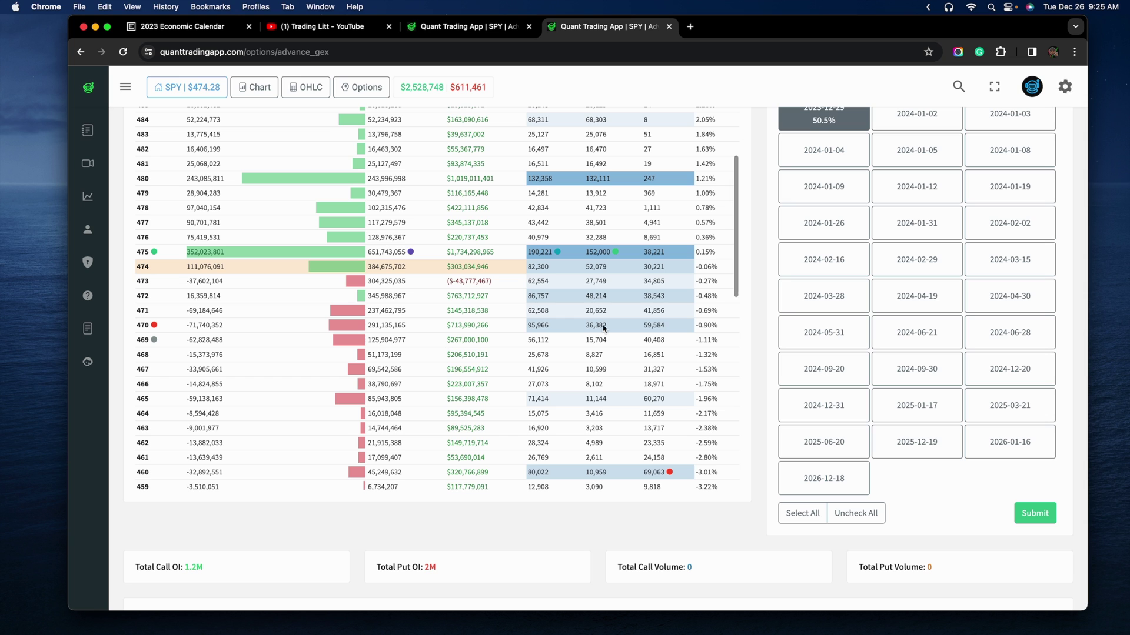
{"action": "scroll", "coordinate": [426, 363], "scroll_direction": "down", "scroll_amount": 1}
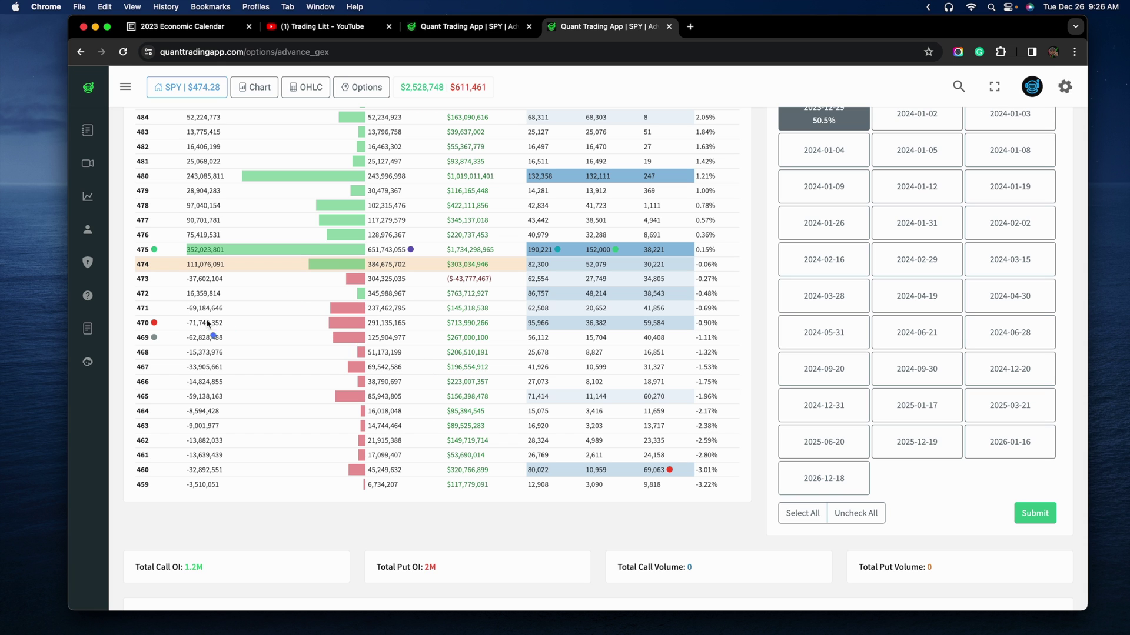
{"action": "mouse_move", "coordinate": [359, 298]}
{"action": "left_mouse_down"}
{"action": "mouse_move", "coordinate": [324, 298]}
{"action": "mouse_move", "coordinate": [324, 340]}
{"action": "left_mouse_up"}
{"action": "mouse_move", "coordinate": [137, 200]}
{"action": "left_mouse_down"}
{"action": "mouse_move", "coordinate": [350, 206]}
{"action": "mouse_move", "coordinate": [355, 246]}
{"action": "left_mouse_up"}
{"action": "left_click", "coordinate": [319, 213]}
Switch to the SPY chart in thinkorswim and mark the $478 and $474 levels.
{"action": "key", "text": "ctrl+Right"}
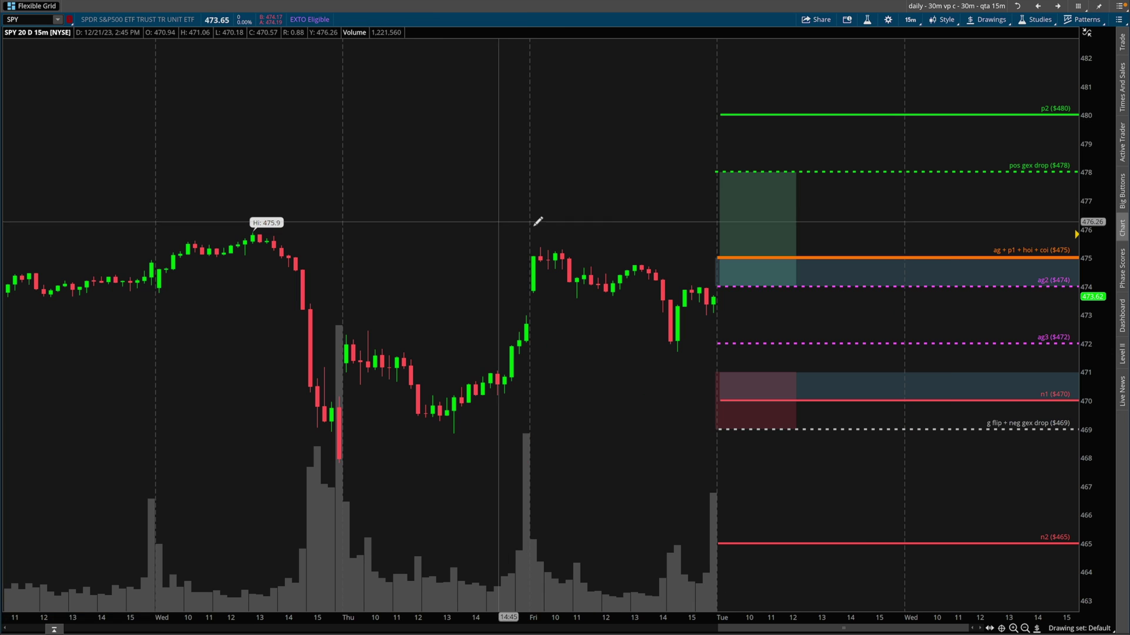
{"action": "left_click_drag", "start_coordinate": [1085, 176], "coordinate": [1104, 177]}
{"action": "left_click_drag", "start_coordinate": [750, 291], "coordinate": [787, 286]}
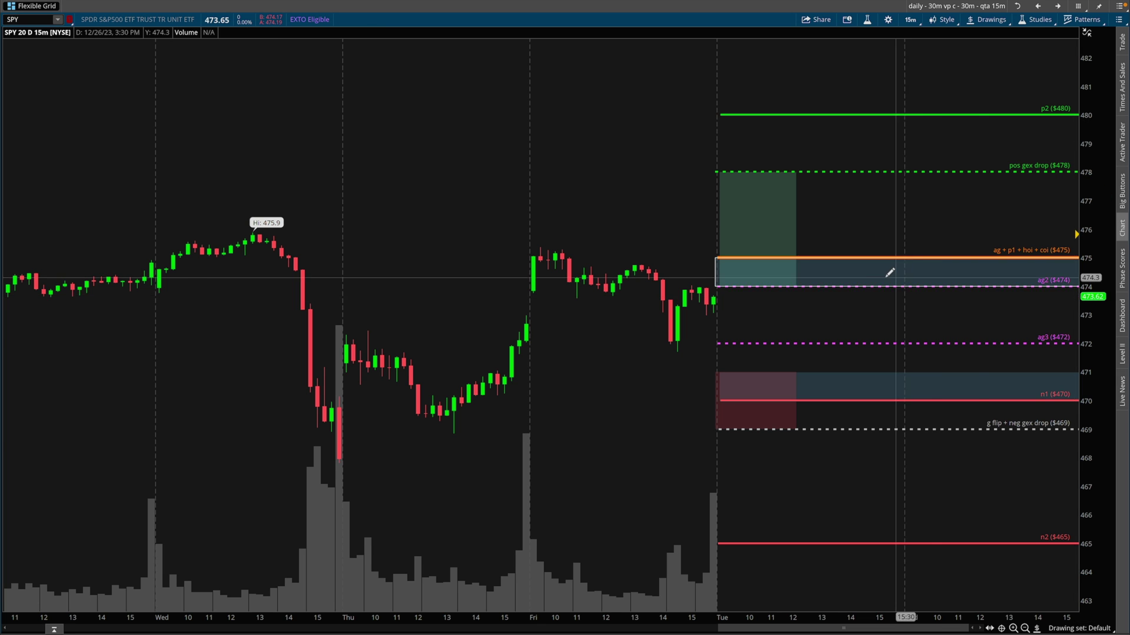
Underline strike 474 and mark the 478 row in Quant Trading App, and mark the $478 and $480 levels on the thinkorswim chart.
{"action": "key", "text": "super+Tab"}
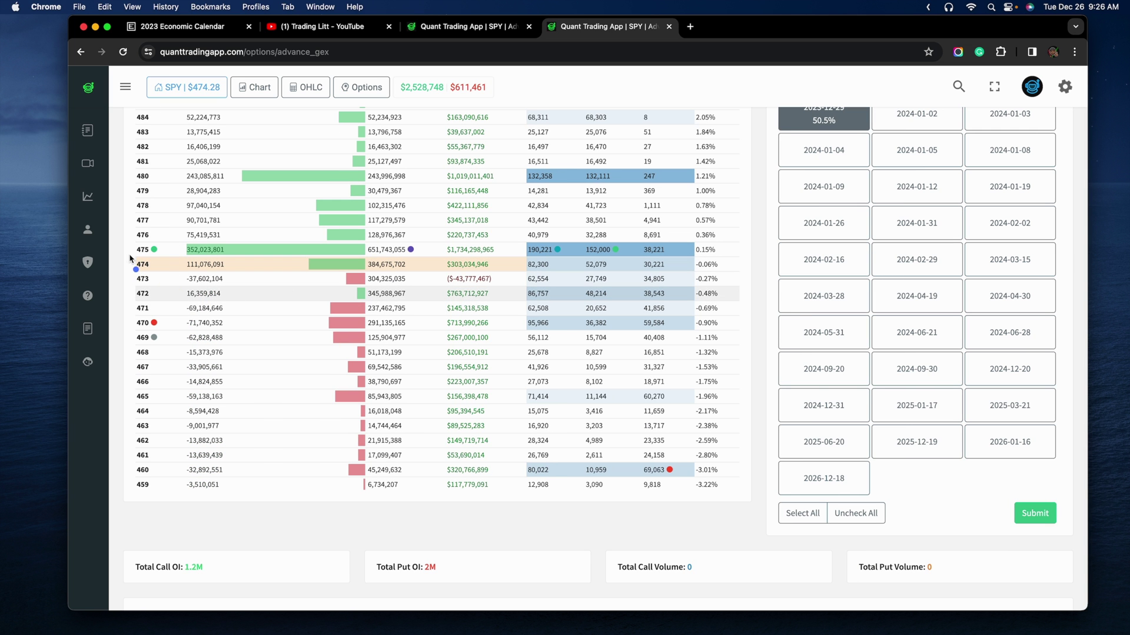
{"action": "left_click_drag", "start_coordinate": [132, 268], "coordinate": [168, 273]}
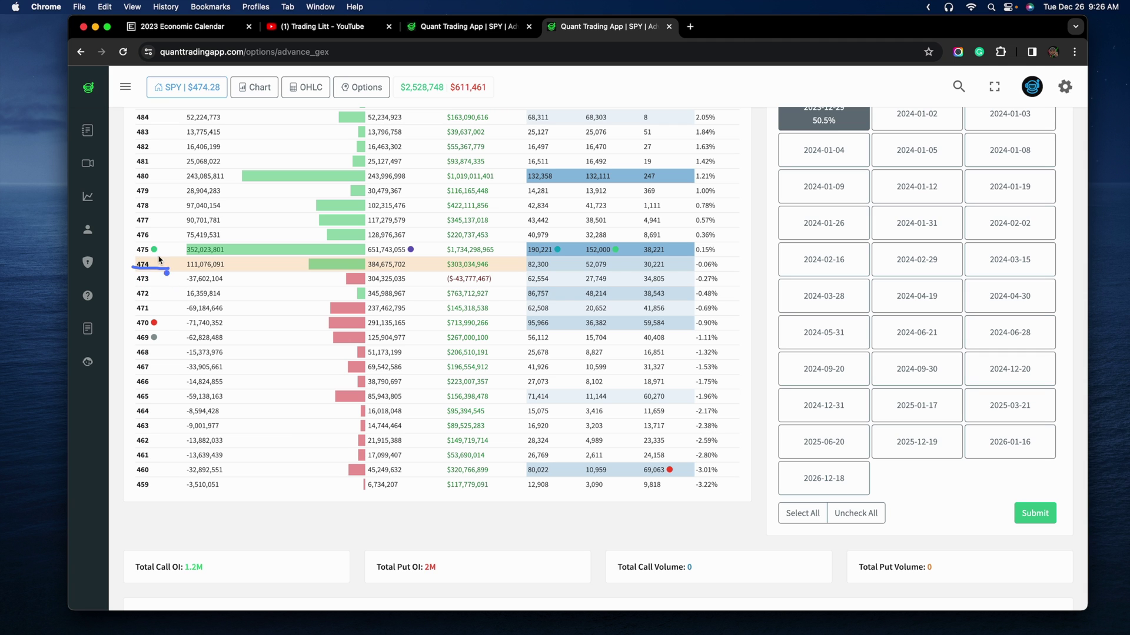
{"action": "mouse_move", "coordinate": [135, 206]}
{"action": "left_mouse_down"}
{"action": "mouse_move", "coordinate": [365, 203]}
{"action": "mouse_move", "coordinate": [366, 249]}
{"action": "mouse_move", "coordinate": [306, 243]}
{"action": "mouse_move", "coordinate": [351, 191]}
{"action": "mouse_move", "coordinate": [344, 202]}
{"action": "left_mouse_up"}
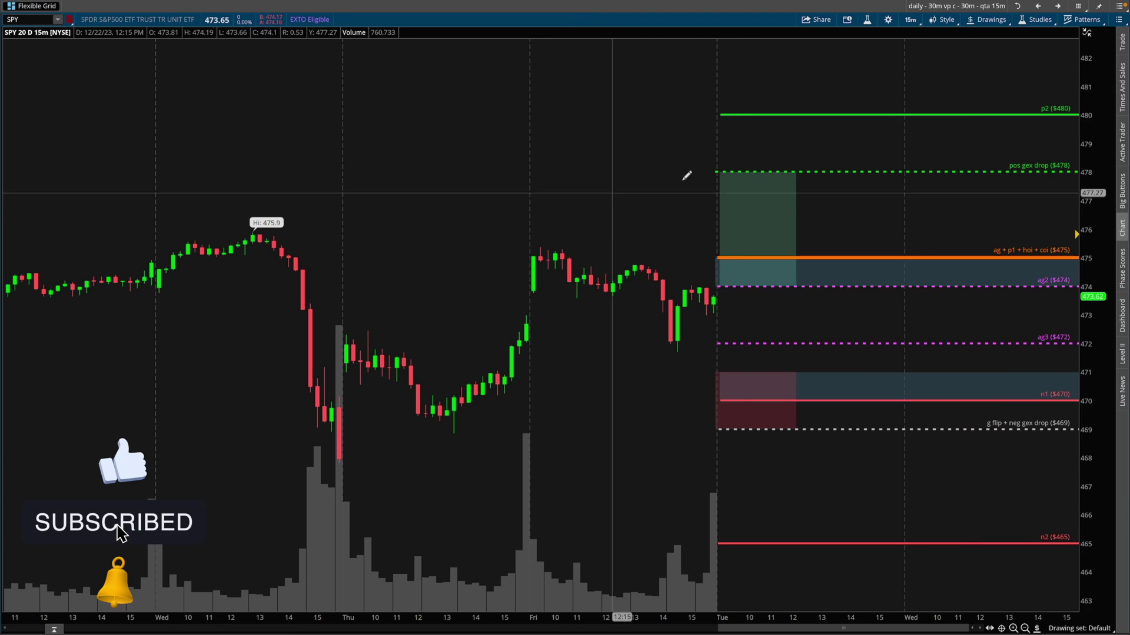
{"action": "left_click_drag", "start_coordinate": [1004, 170], "coordinate": [1093, 171]}
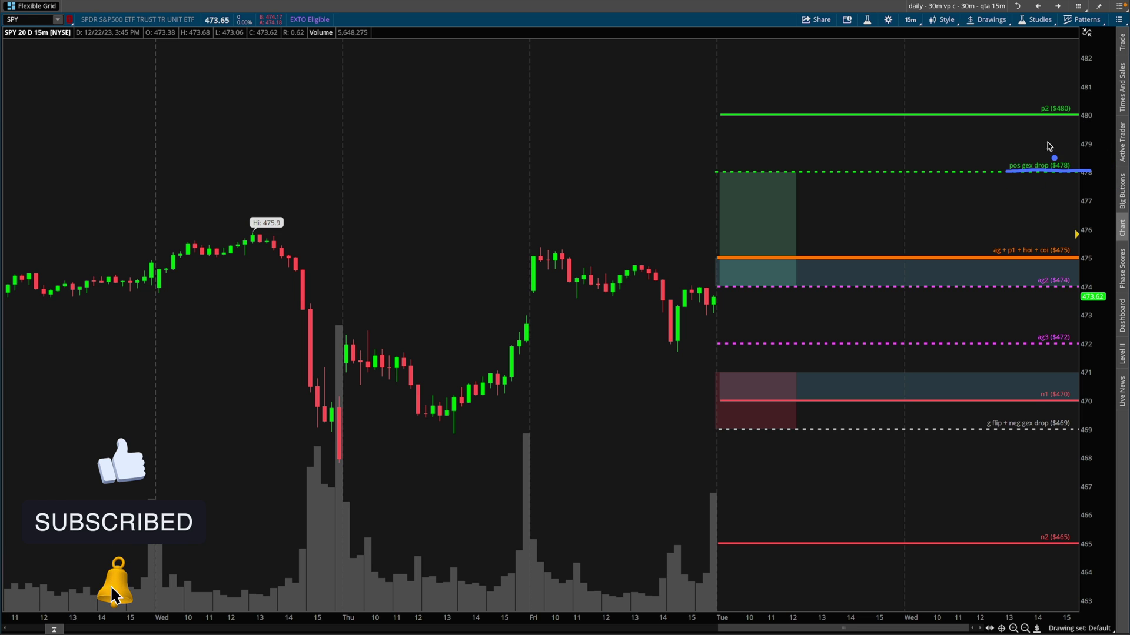
{"action": "mouse_move", "coordinate": [1053, 103]}
{"action": "left_mouse_down"}
{"action": "mouse_move", "coordinate": [1036, 102]}
{"action": "mouse_move", "coordinate": [1080, 135]}
{"action": "mouse_move", "coordinate": [1095, 95]}
{"action": "mouse_move", "coordinate": [1045, 107]}
{"action": "left_mouse_up"}
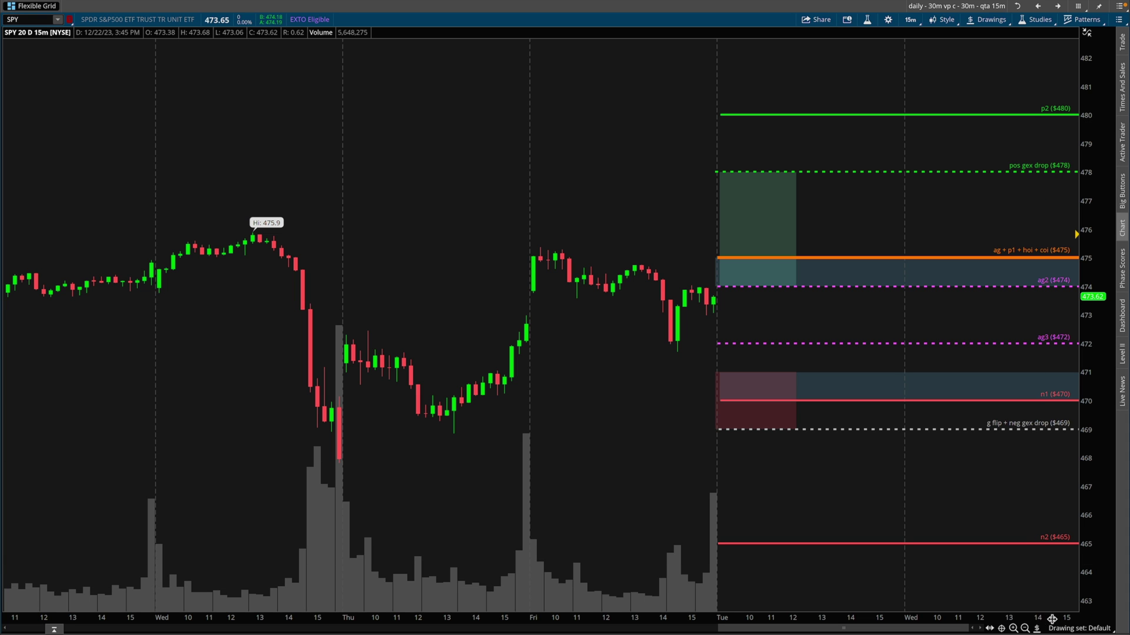
Switch the chart's drawing set to GEX2 and reset the view to the full 20-day range.
{"action": "left_click", "coordinate": [1080, 629]}
{"action": "left_click", "coordinate": [1050, 476]}
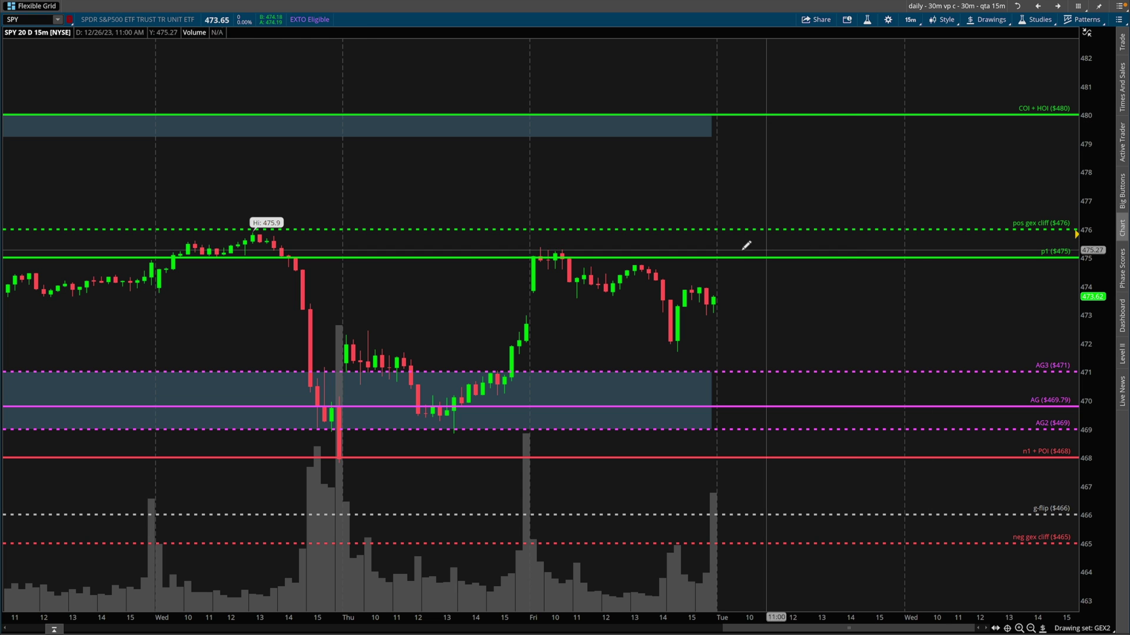
{"action": "right_click", "coordinate": [402, 200]}
{"action": "left_click", "coordinate": [443, 216]}
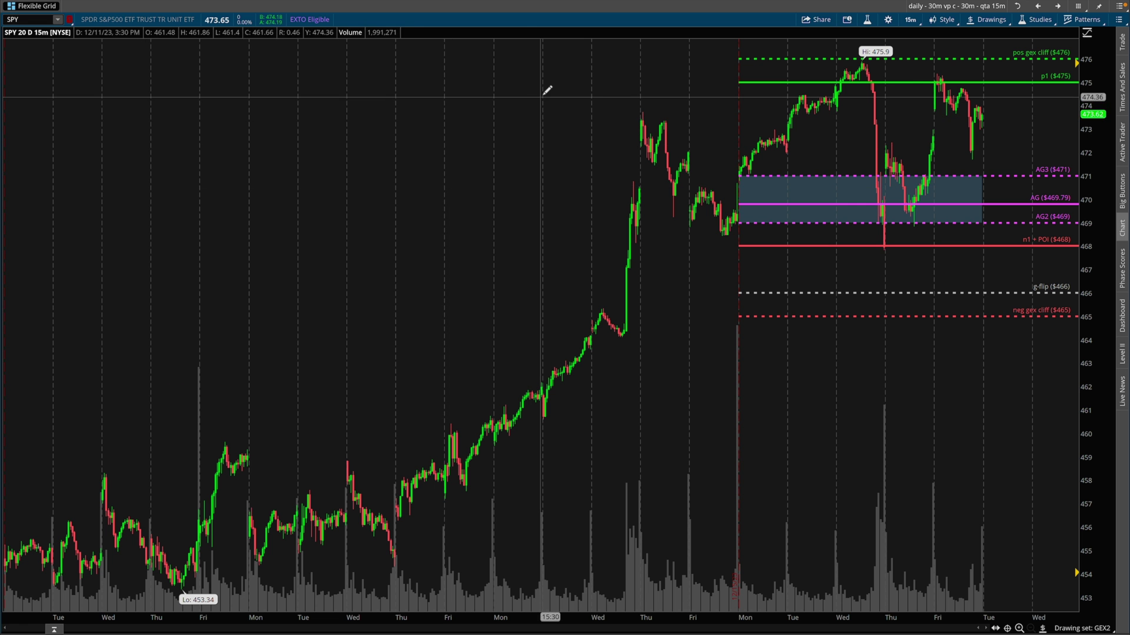
Mark the pos gex cliff ($476) level over the latest trading week and switch the chart's drawing set to Default.
{"action": "left_click_drag", "start_coordinate": [542, 88], "coordinate": [1054, 174]}
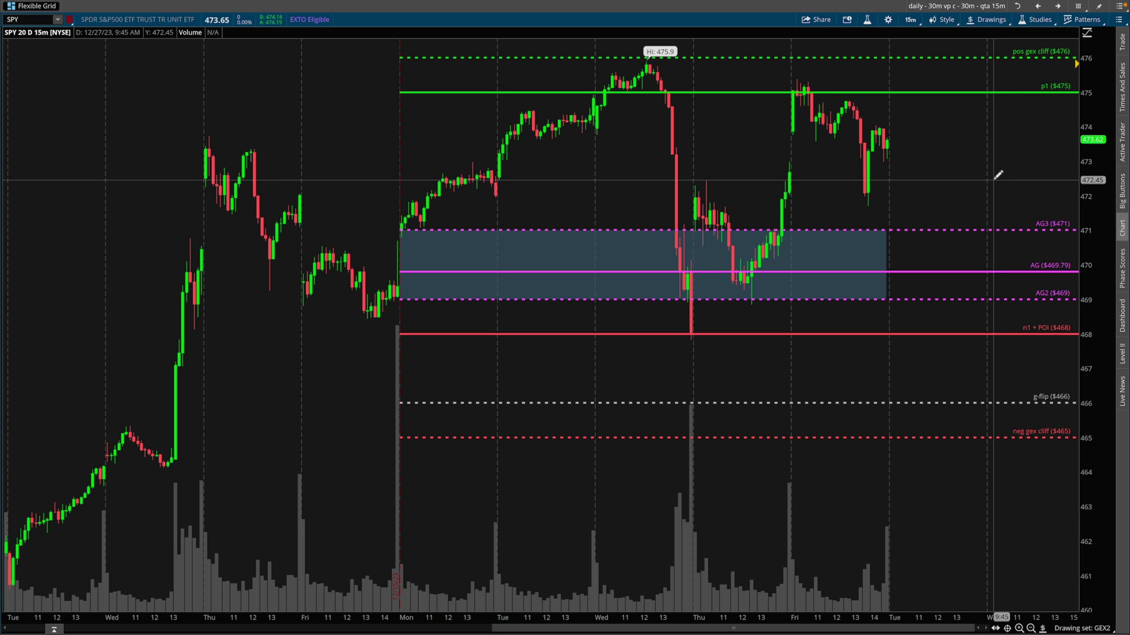
{"action": "left_click_drag", "start_coordinate": [1090, 148], "coordinate": [1085, 249]}
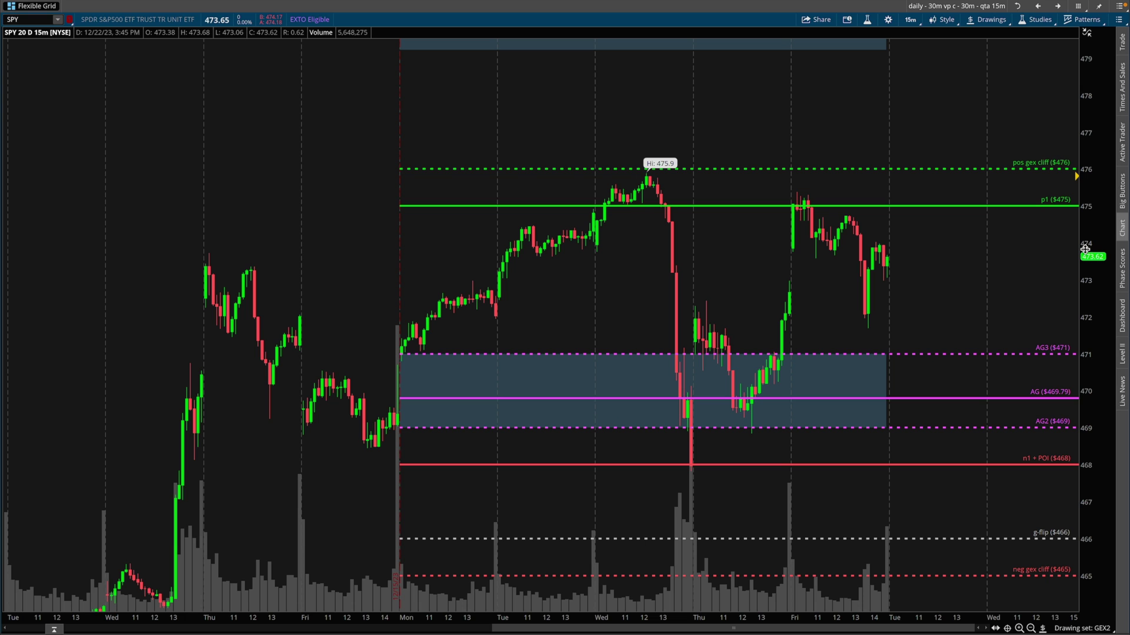
{"action": "left_click_drag", "start_coordinate": [1088, 250], "coordinate": [1086, 263]}
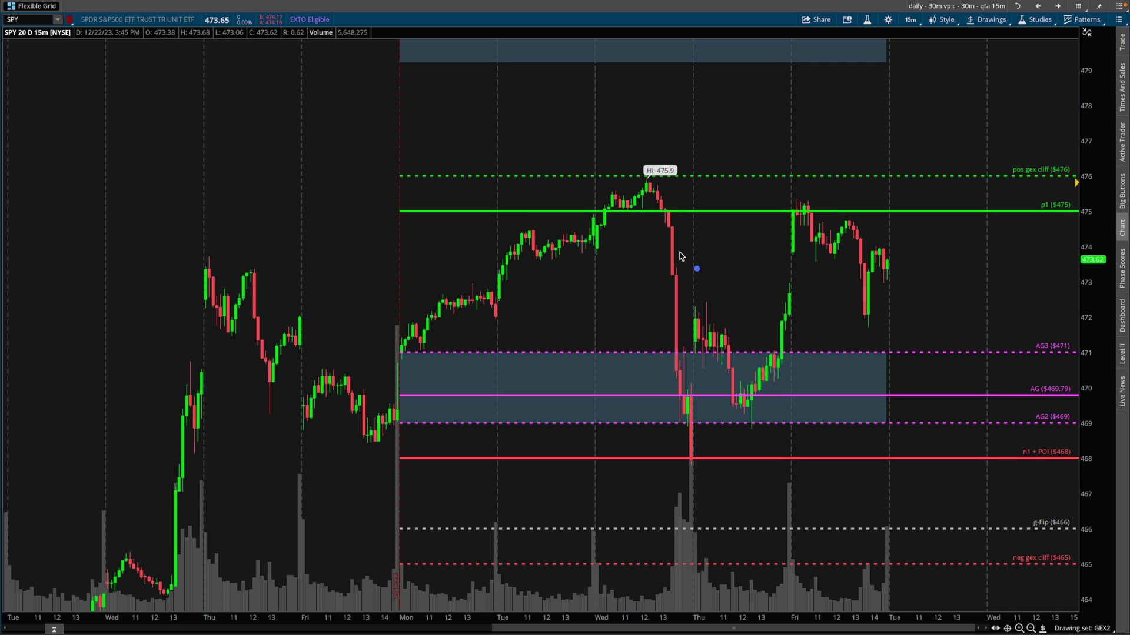
{"action": "left_click_drag", "start_coordinate": [425, 171], "coordinate": [871, 148]}
{"action": "key", "text": "Escape"}
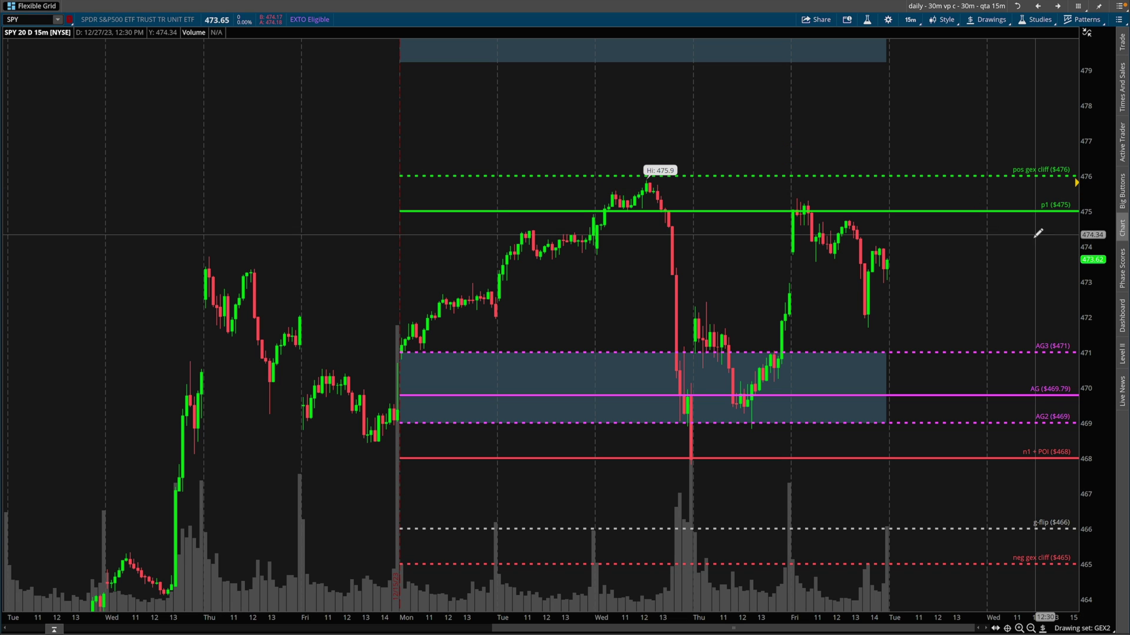
{"action": "left_click", "coordinate": [1083, 629]}
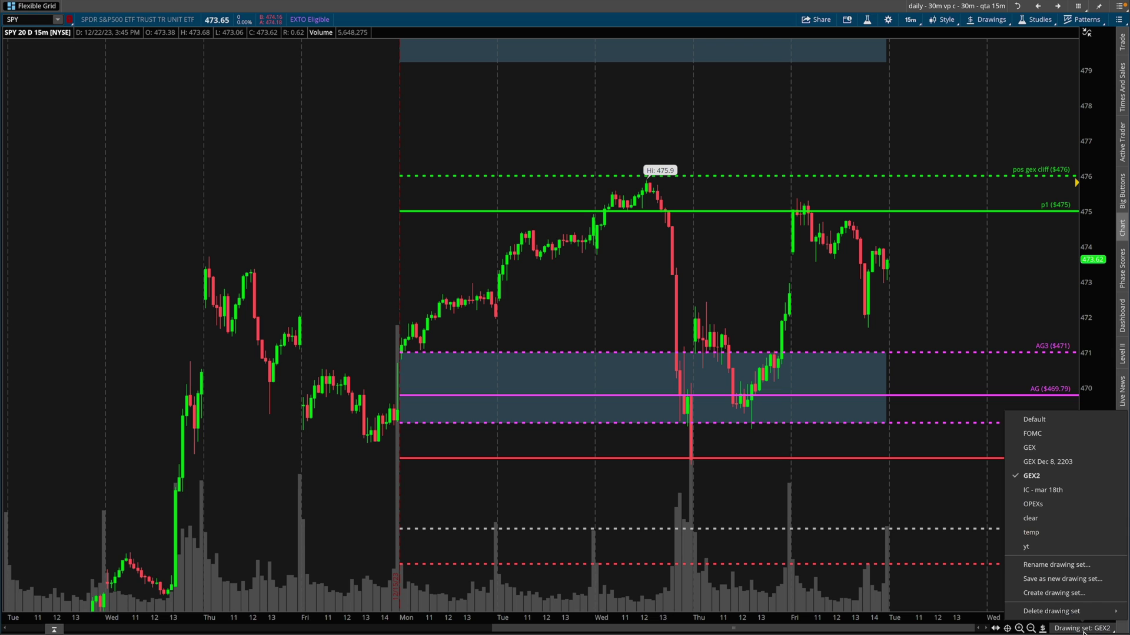
{"action": "left_click", "coordinate": [1033, 420]}
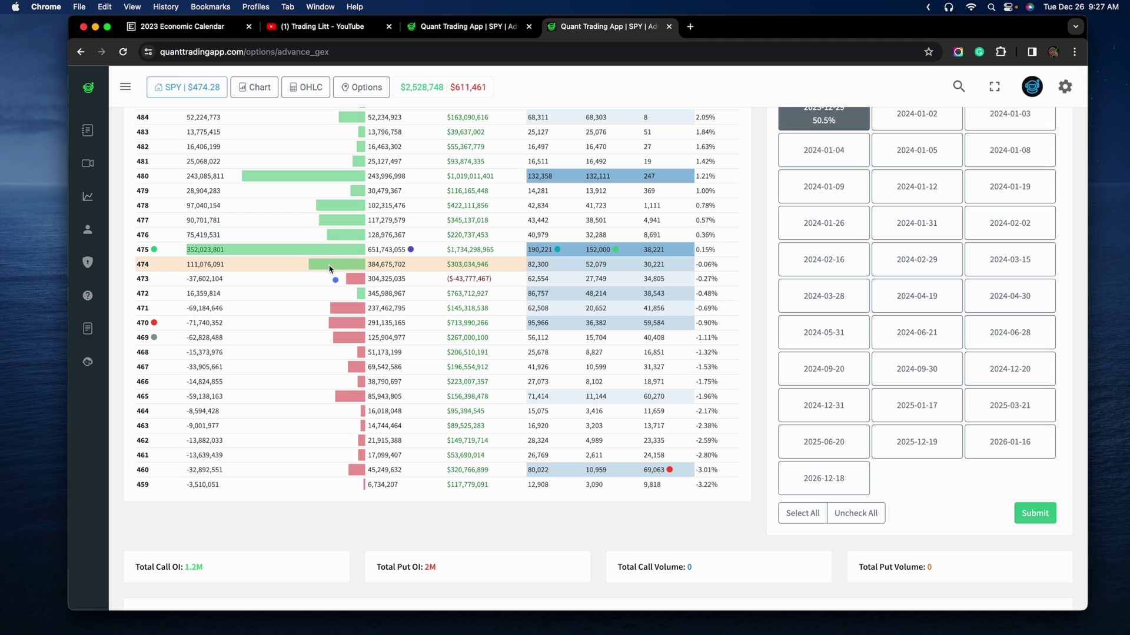
In Quant Trading App, mark the positive bars from strike 475 up to 478 and the bar at 480.
{"action": "mouse_move", "coordinate": [319, 261]}
{"action": "left_mouse_down"}
{"action": "mouse_move", "coordinate": [309, 213]}
{"action": "mouse_move", "coordinate": [323, 240]}
{"action": "left_mouse_up"}
{"action": "left_click_drag", "start_coordinate": [310, 202], "coordinate": [344, 204]}
{"action": "left_click_drag", "start_coordinate": [233, 177], "coordinate": [269, 178]}
Outline the negative bars at strikes 471 to 469, trace the lower strikes down to 456 and mark the 465 bar.
{"action": "left_click_drag", "start_coordinate": [338, 349], "coordinate": [351, 355]}
{"action": "scroll", "coordinate": [405, 360], "scroll_direction": "down", "scroll_amount": 2}
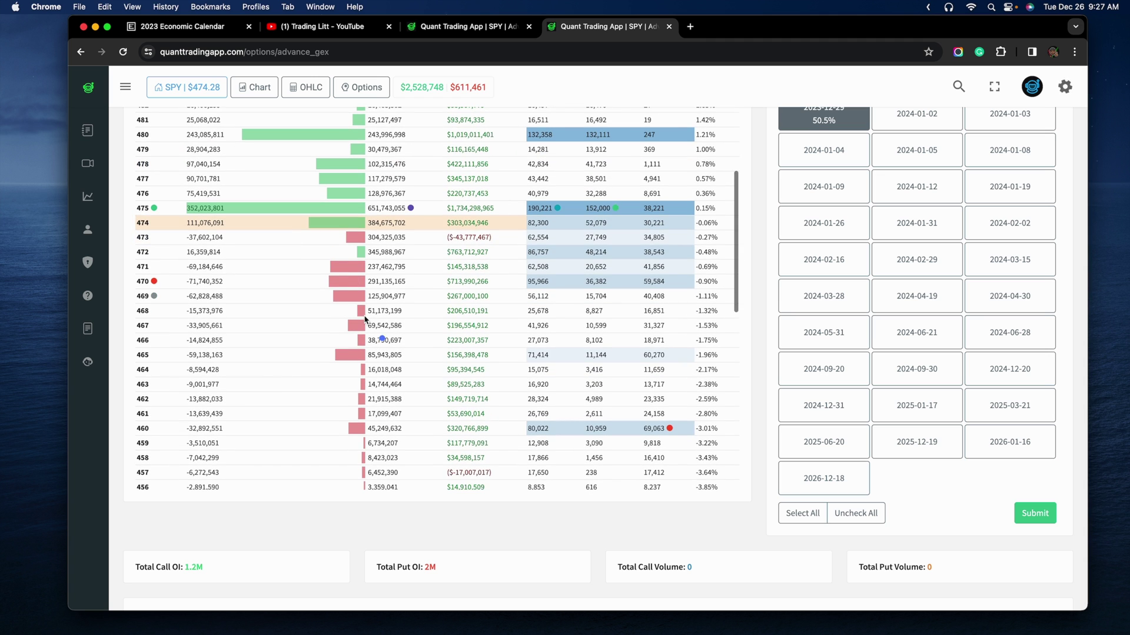
{"action": "mouse_move", "coordinate": [331, 263]}
{"action": "left_mouse_down"}
{"action": "mouse_move", "coordinate": [330, 311]}
{"action": "mouse_move", "coordinate": [360, 308]}
{"action": "mouse_move", "coordinate": [370, 260]}
{"action": "mouse_move", "coordinate": [325, 293]}
{"action": "mouse_move", "coordinate": [322, 493]}
{"action": "left_mouse_up"}
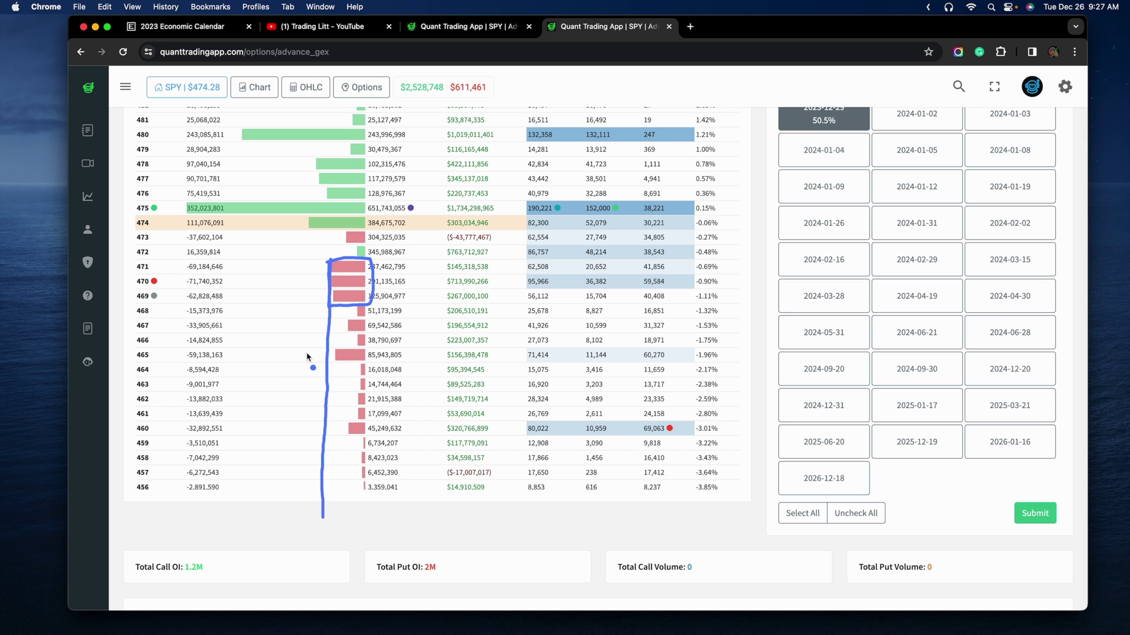
{"action": "mouse_move", "coordinate": [350, 352]}
{"action": "left_mouse_down"}
{"action": "mouse_move", "coordinate": [322, 357]}
{"action": "mouse_move", "coordinate": [334, 361]}
{"action": "left_mouse_up"}
Switch to the SPY chart in thinkorswim and mark the ag2 ($474) and ag3 ($472) levels.
{"action": "key", "text": "ctrl+Right"}
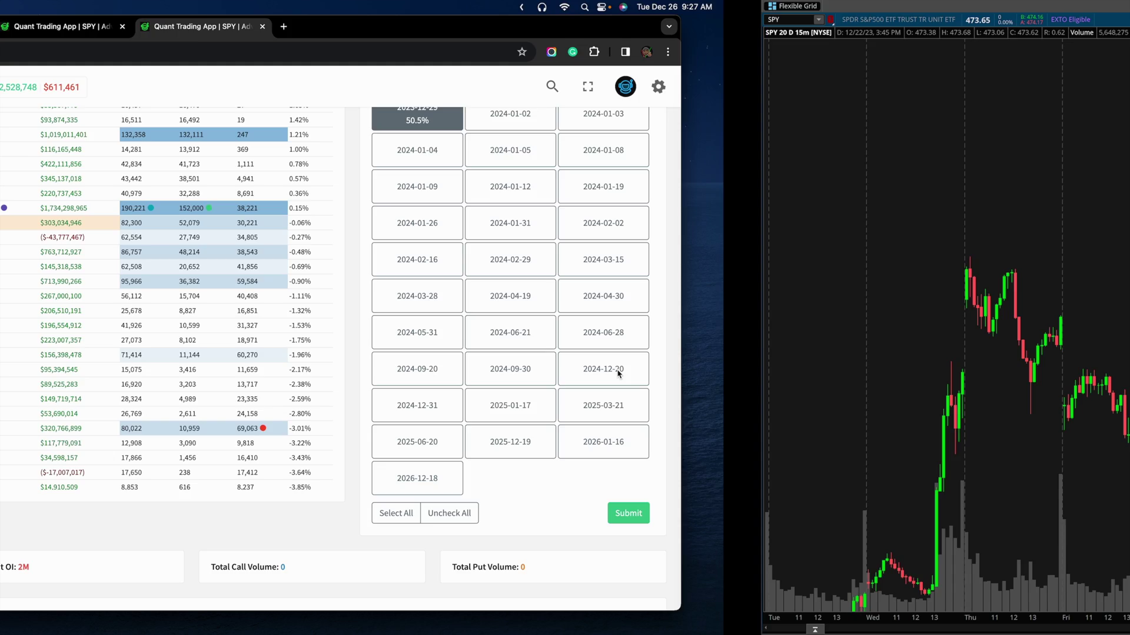
{"action": "left_click_drag", "start_coordinate": [1084, 411], "coordinate": [1085, 510]}
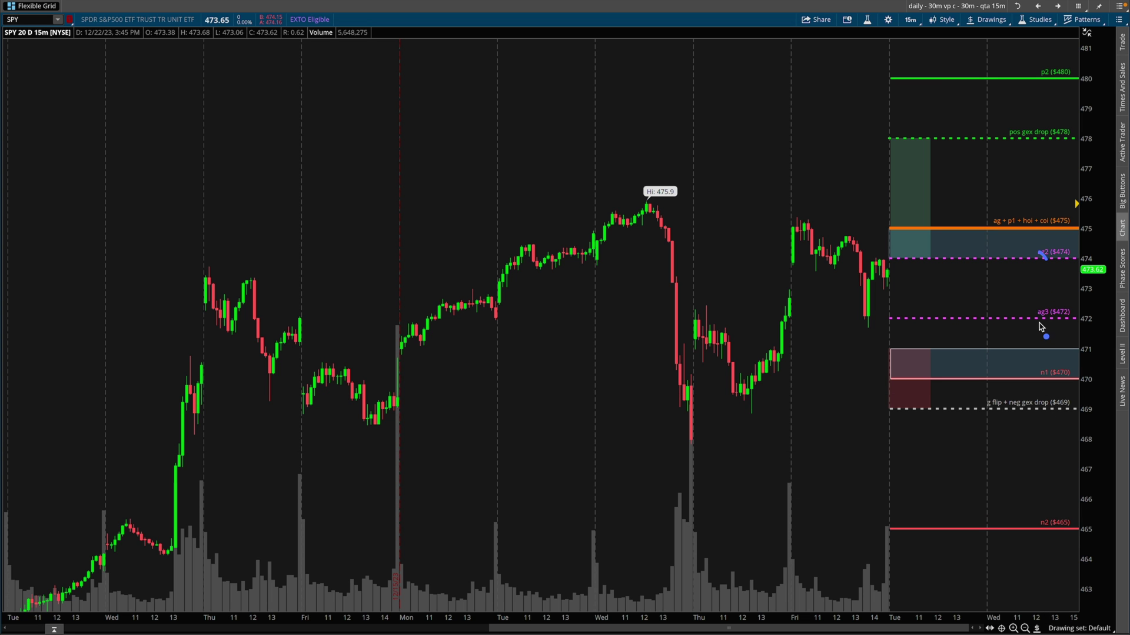
{"action": "left_click_drag", "start_coordinate": [1037, 312], "coordinate": [1045, 321]}
{"action": "key", "text": "Escape"}
Return to Quant Trading App and hide the NET GEX series in the 3 DTE Net GEX chart.
{"action": "key", "text": "ctrl+Left"}
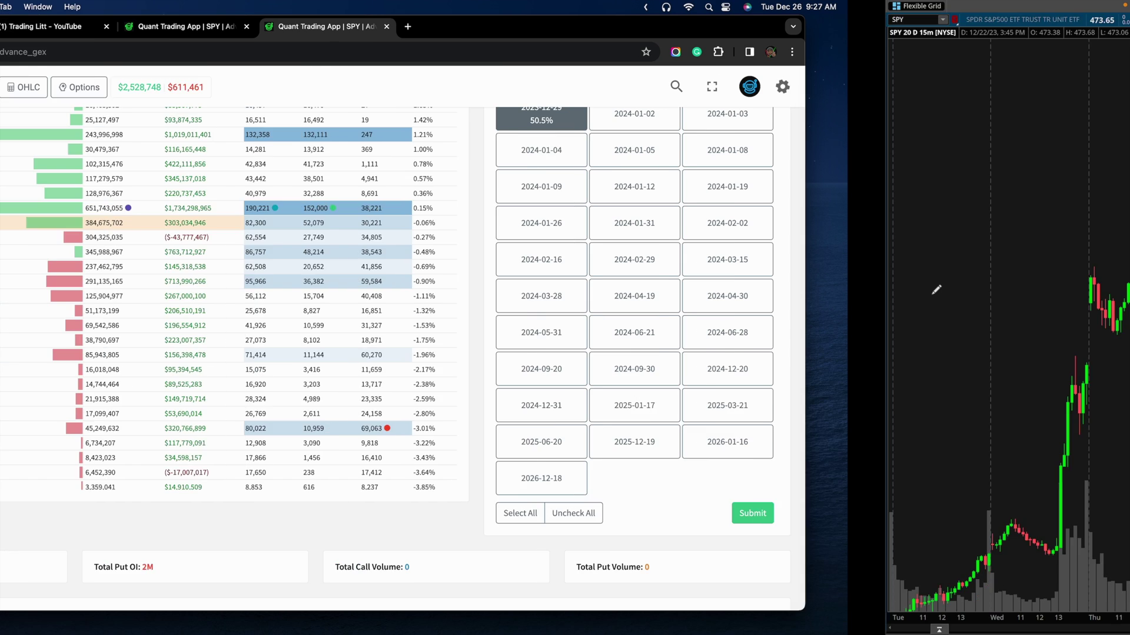
{"action": "scroll", "coordinate": [801, 380], "scroll_direction": "down", "scroll_amount": 10}
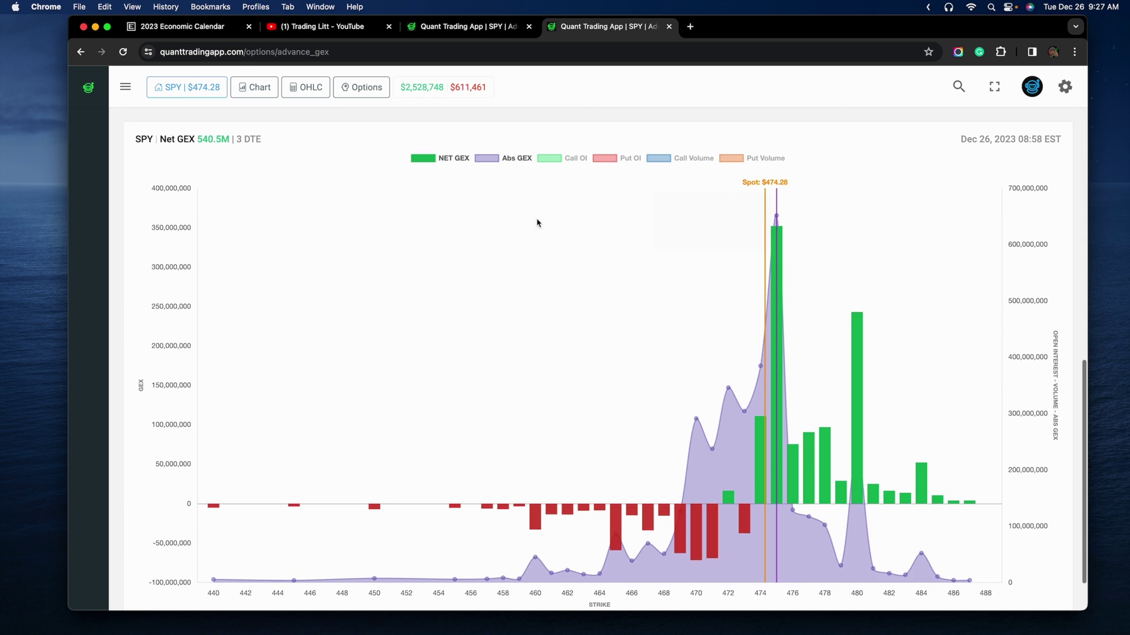
{"action": "left_click", "coordinate": [428, 159]}
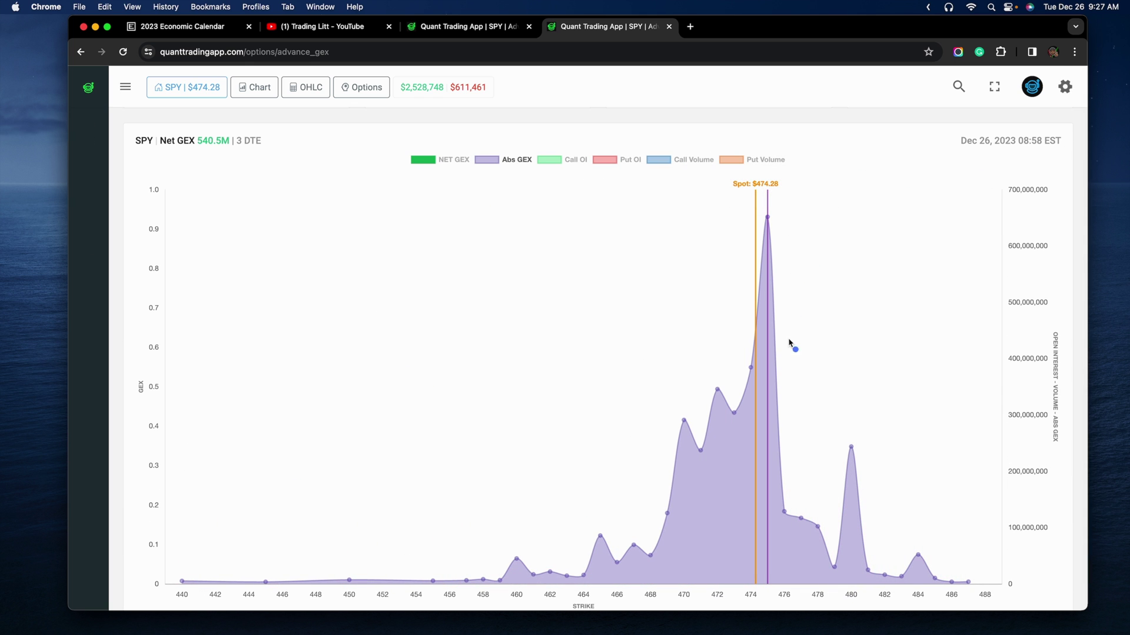
Show the 752 DTE Abs GEX chart and mark the rise across strikes 470 to 474.
{"action": "left_click", "coordinate": [468, 29]}
{"action": "scroll", "coordinate": [812, 265], "scroll_direction": "down", "scroll_amount": 8}
{"action": "scroll", "coordinate": [663, 277], "scroll_direction": "down", "scroll_amount": 1}
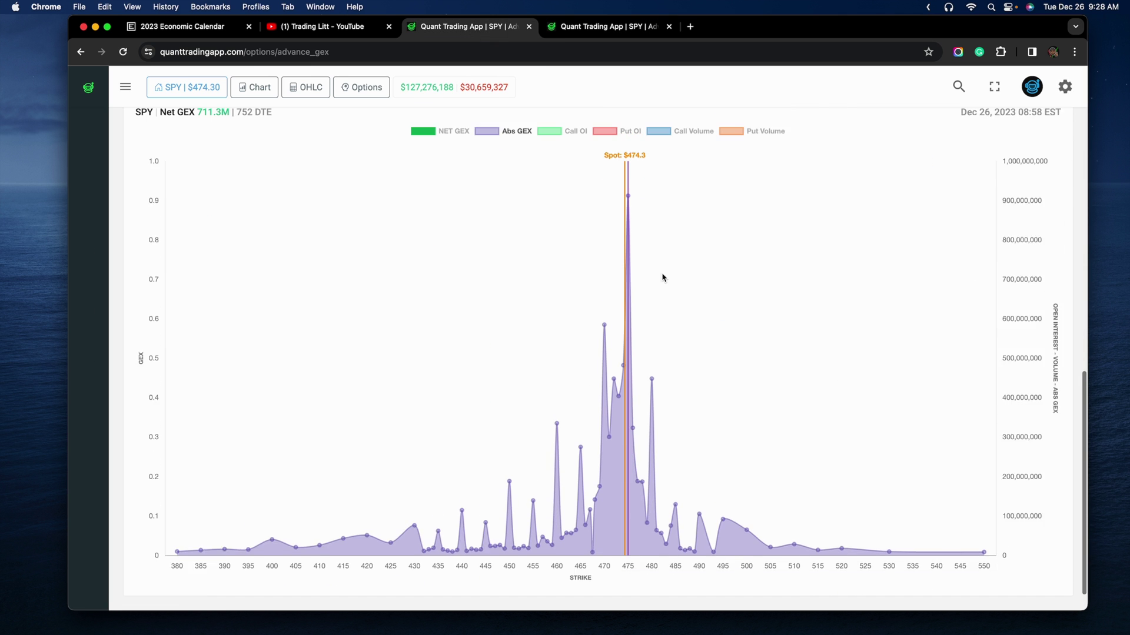
{"action": "scroll", "coordinate": [578, 394], "scroll_direction": "up", "scroll_amount": 1}
{"action": "scroll", "coordinate": [711, 325], "scroll_direction": "down", "scroll_amount": 1}
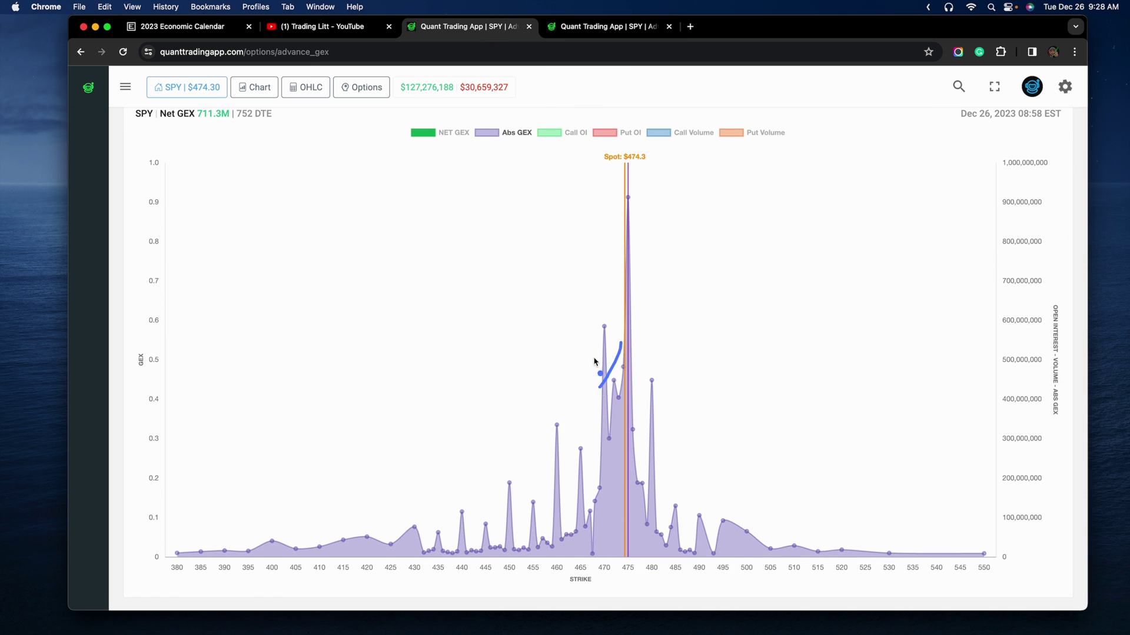
Return to the 3 DTE Abs GEX chart, mark the points at strikes 474 and 475, and clear the markings.
{"action": "left_click", "coordinate": [612, 29]}
{"action": "scroll", "coordinate": [801, 295], "scroll_direction": "down", "scroll_amount": 1}
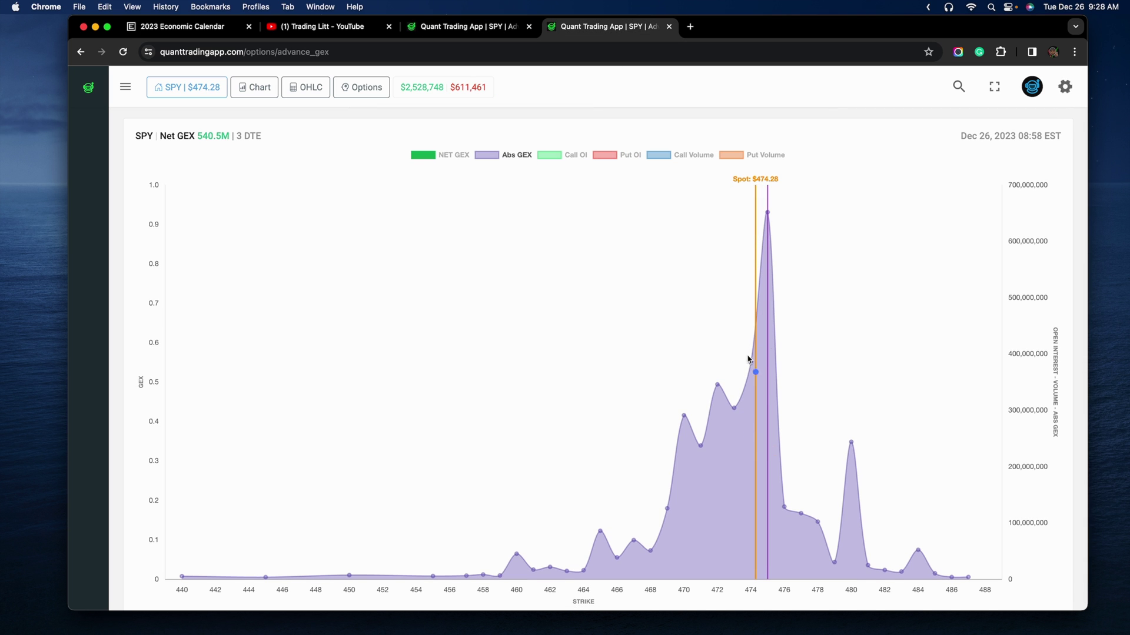
{"action": "mouse_move", "coordinate": [744, 355]}
{"action": "left_mouse_down"}
{"action": "mouse_move", "coordinate": [759, 375]}
{"action": "mouse_move", "coordinate": [732, 376]}
{"action": "left_mouse_up"}
{"action": "mouse_move", "coordinate": [759, 206]}
{"action": "left_mouse_down"}
{"action": "mouse_move", "coordinate": [778, 218]}
{"action": "mouse_move", "coordinate": [749, 225]}
{"action": "left_mouse_up"}
{"action": "mouse_move", "coordinate": [718, 389]}
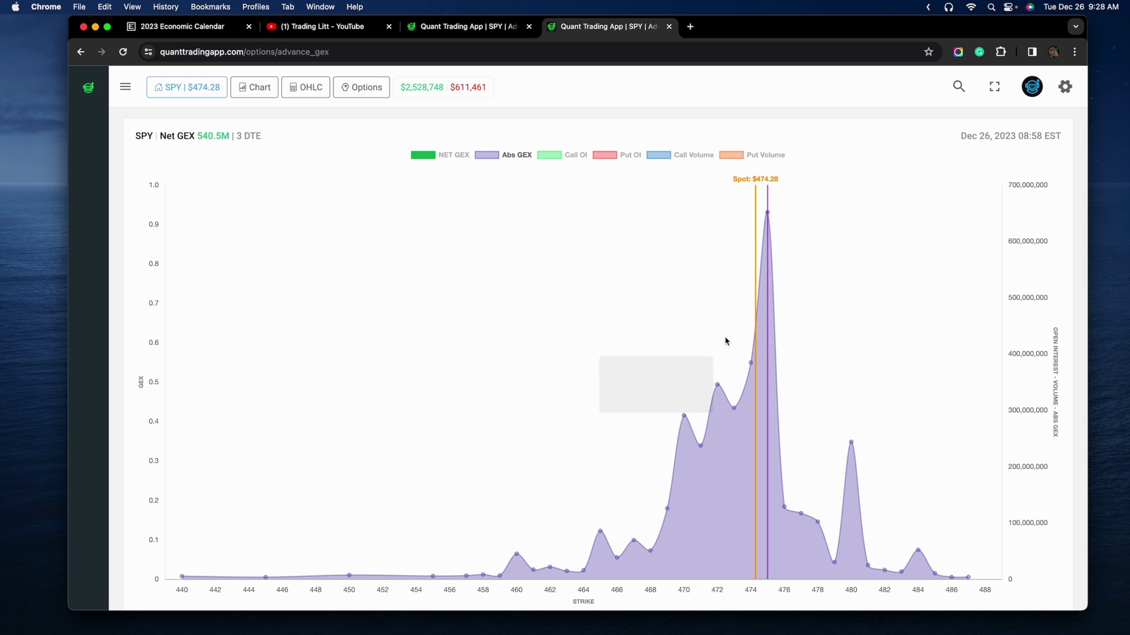
{"action": "key", "text": "ctrl+a"}
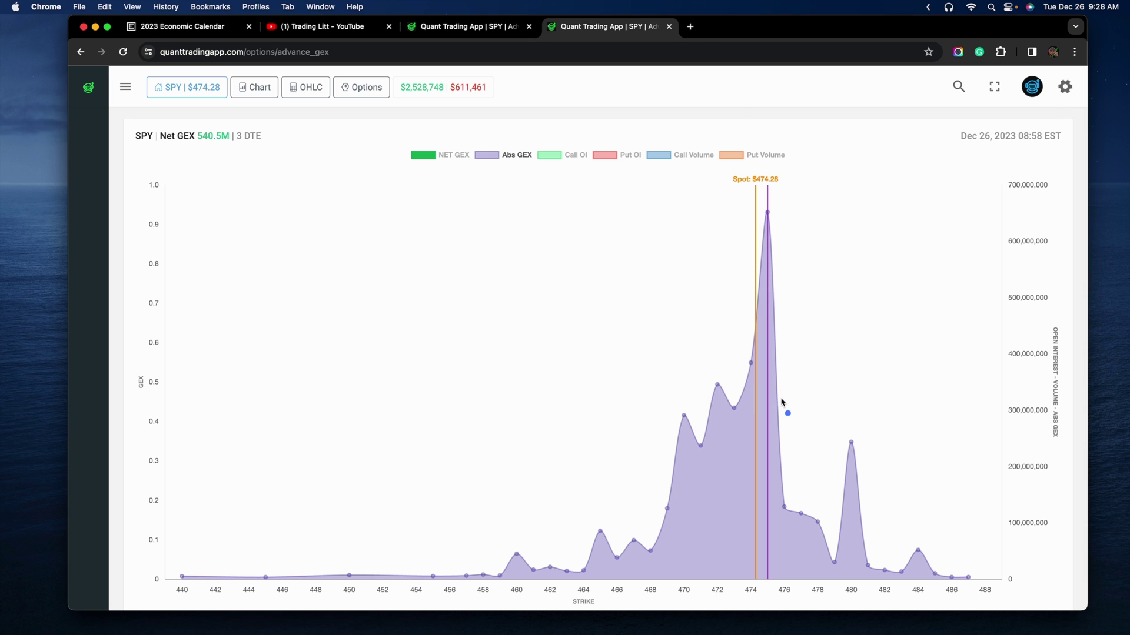
Trace the drop in Abs GEX from the 475 peak down to strike 478.
{"action": "left_click_drag", "start_coordinate": [782, 403], "coordinate": [821, 478]}
{"action": "left_click_drag", "start_coordinate": [777, 236], "coordinate": [781, 265]}
{"action": "left_click_drag", "start_coordinate": [786, 240], "coordinate": [757, 272]}
{"action": "left_click", "coordinate": [782, 310]}
{"action": "mouse_move", "coordinate": [782, 279]}
{"action": "left_mouse_down"}
{"action": "mouse_move", "coordinate": [853, 440]}
{"action": "mouse_move", "coordinate": [843, 454]}
{"action": "left_mouse_up"}
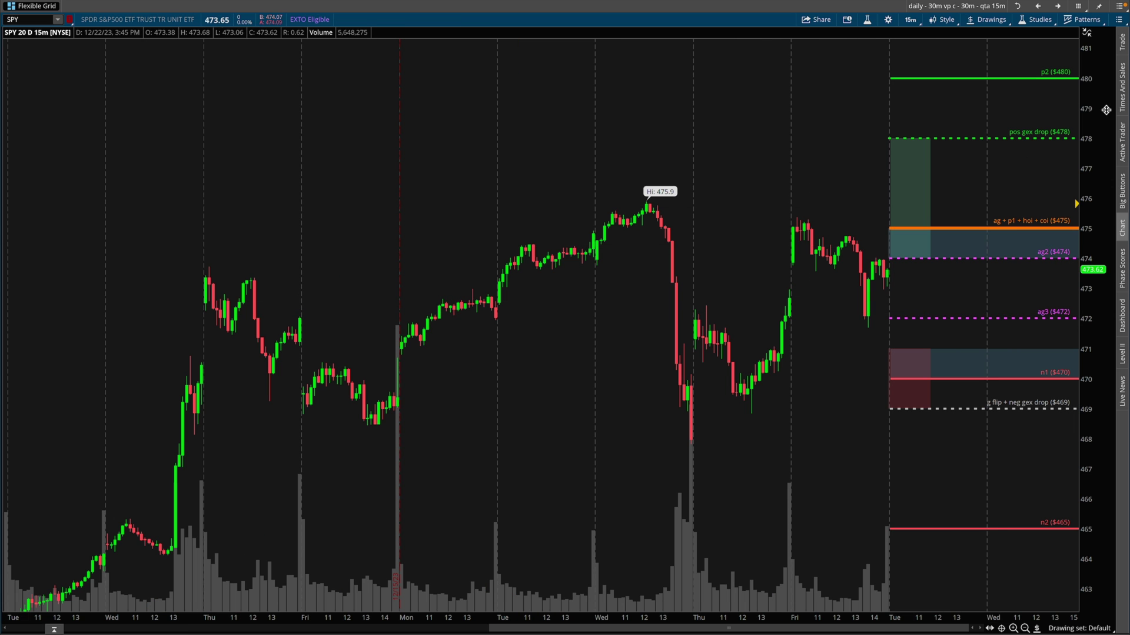
On the thinkorswim SPY chart, sketch an upward path from $475 through $478 to $480 and clear it.
{"action": "left_click_drag", "start_coordinate": [1098, 131], "coordinate": [1095, 178]}
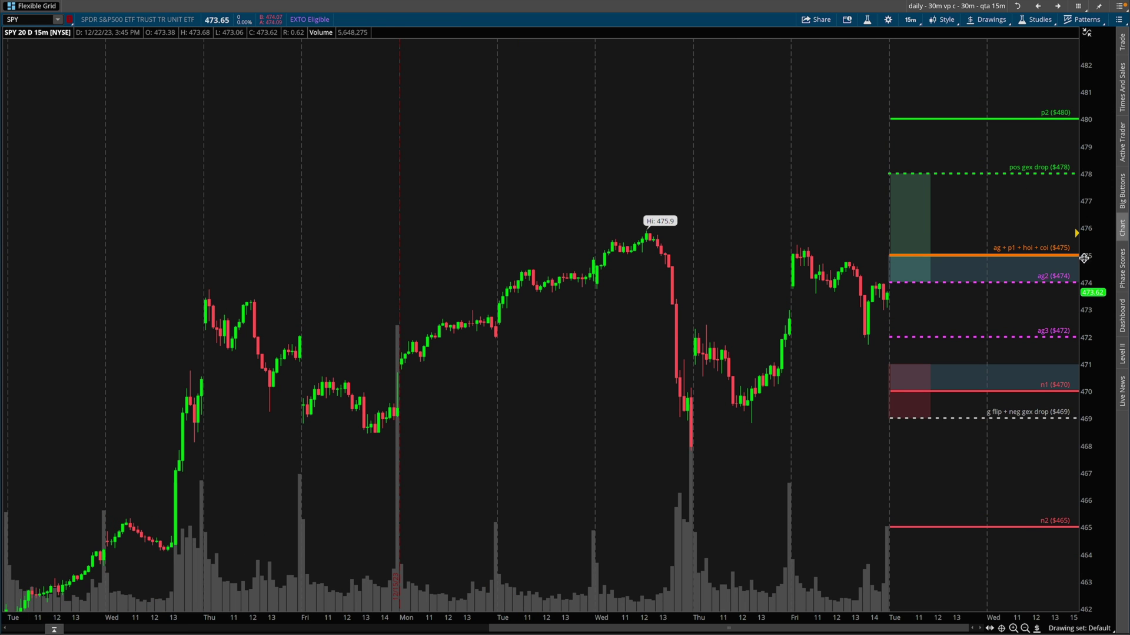
{"action": "left_click_drag", "start_coordinate": [920, 241], "coordinate": [954, 238]}
{"action": "mouse_move", "coordinate": [993, 227]}
{"action": "left_mouse_down"}
{"action": "mouse_move", "coordinate": [1008, 175]}
{"action": "mouse_move", "coordinate": [988, 187]}
{"action": "mouse_move", "coordinate": [1011, 202]}
{"action": "left_mouse_up"}
{"action": "mouse_move", "coordinate": [1010, 175]}
{"action": "left_mouse_down"}
{"action": "mouse_move", "coordinate": [1044, 123]}
{"action": "mouse_move", "coordinate": [1029, 129]}
{"action": "mouse_move", "coordinate": [1051, 140]}
{"action": "left_mouse_up"}
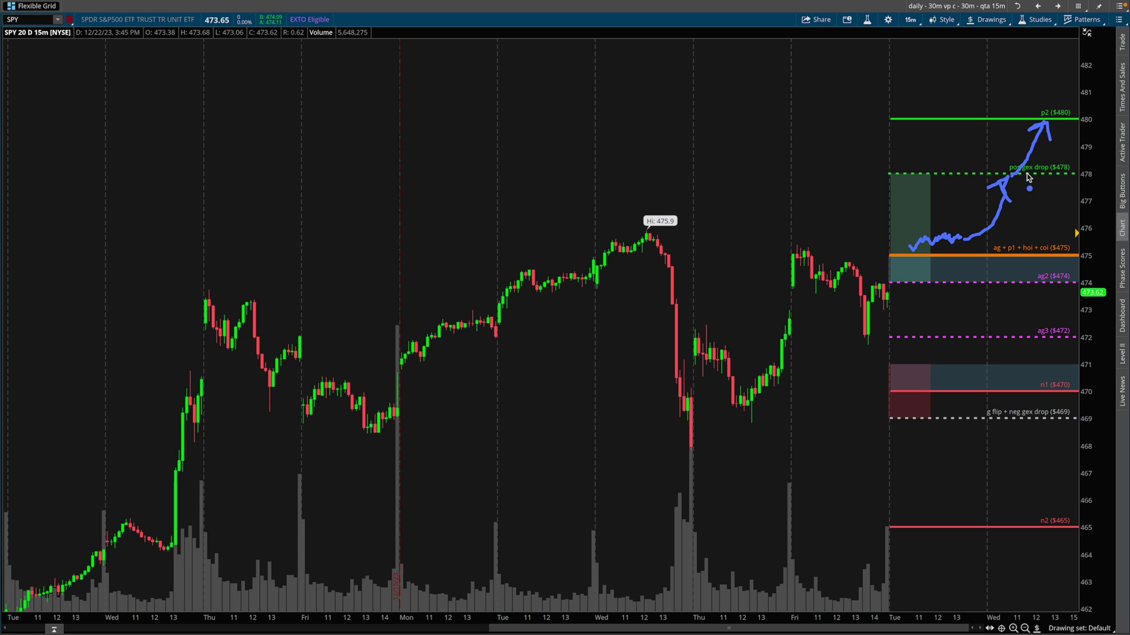
{"action": "left_click_drag", "start_coordinate": [1052, 180], "coordinate": [1069, 181]}
{"action": "mouse_move", "coordinate": [998, 175]}
{"action": "left_mouse_down"}
{"action": "mouse_move", "coordinate": [1025, 166]}
{"action": "mouse_move", "coordinate": [1048, 126]}
{"action": "left_mouse_up"}
{"action": "key", "text": "Escape"}
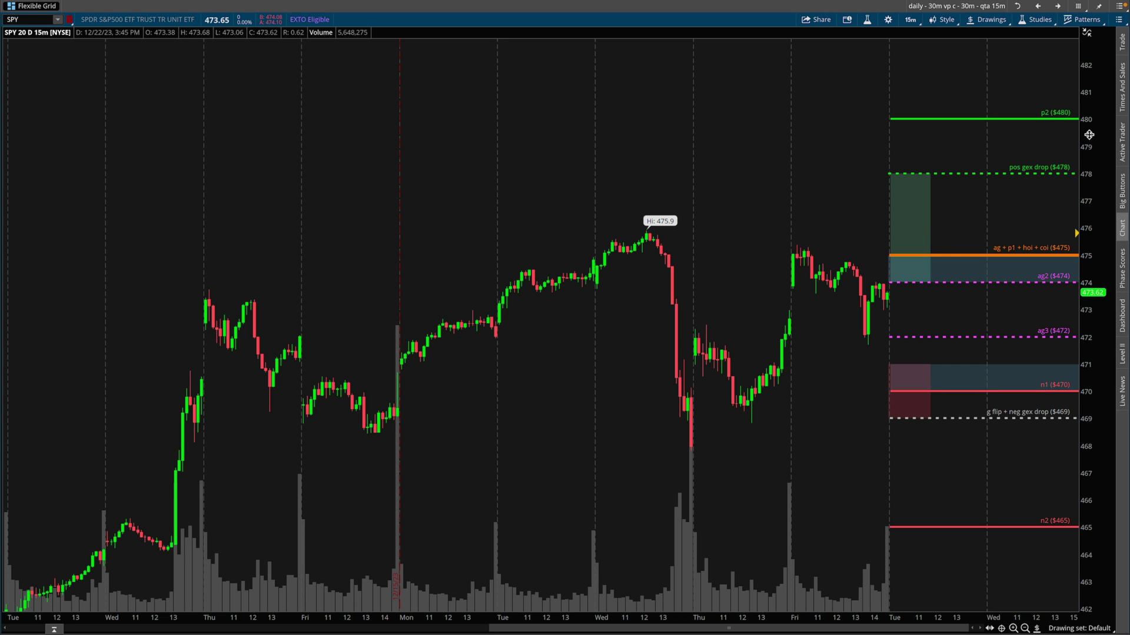
Sketch an upward arrow above the p2 ($480) level and clear it.
{"action": "left_click_drag", "start_coordinate": [1089, 135], "coordinate": [1092, 169]}
{"action": "key", "text": "ctrl+a"}
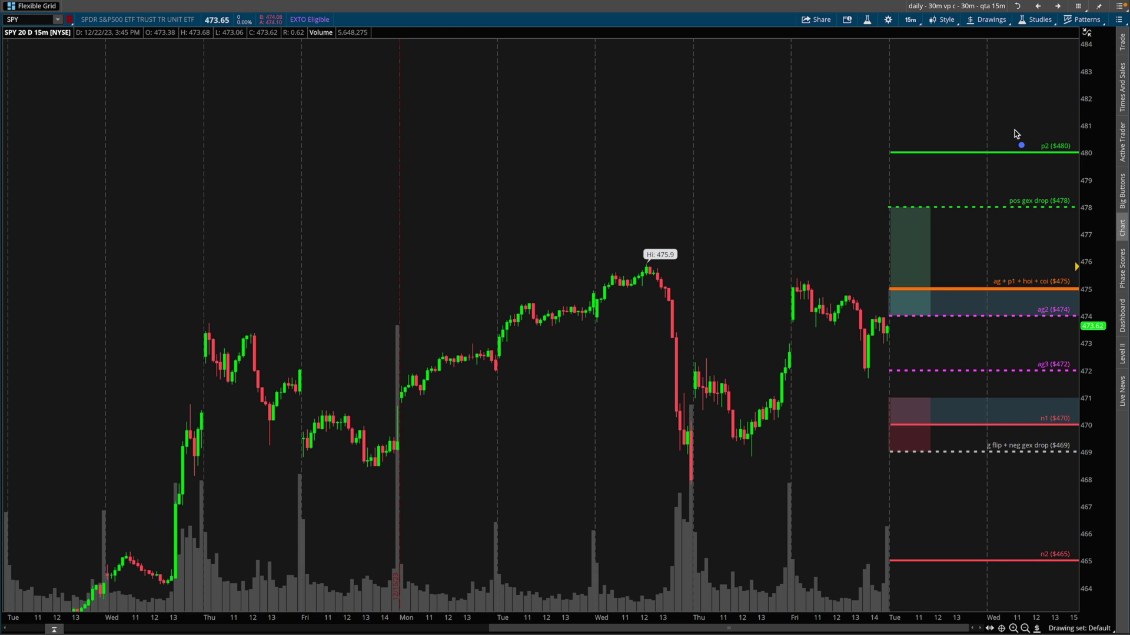
{"action": "left_click_drag", "start_coordinate": [1008, 129], "coordinate": [1047, 57]}
{"action": "mouse_move", "coordinate": [1047, 57]}
{"action": "left_mouse_down"}
{"action": "mouse_move", "coordinate": [1018, 66]}
{"action": "mouse_move", "coordinate": [1060, 95]}
{"action": "left_mouse_up"}
{"action": "key", "text": "Escape"}
Mark the $475 to $474 zone and the area just below the pos gex drop ($478) level.
{"action": "left_click_drag", "start_coordinate": [1102, 283], "coordinate": [1101, 213]}
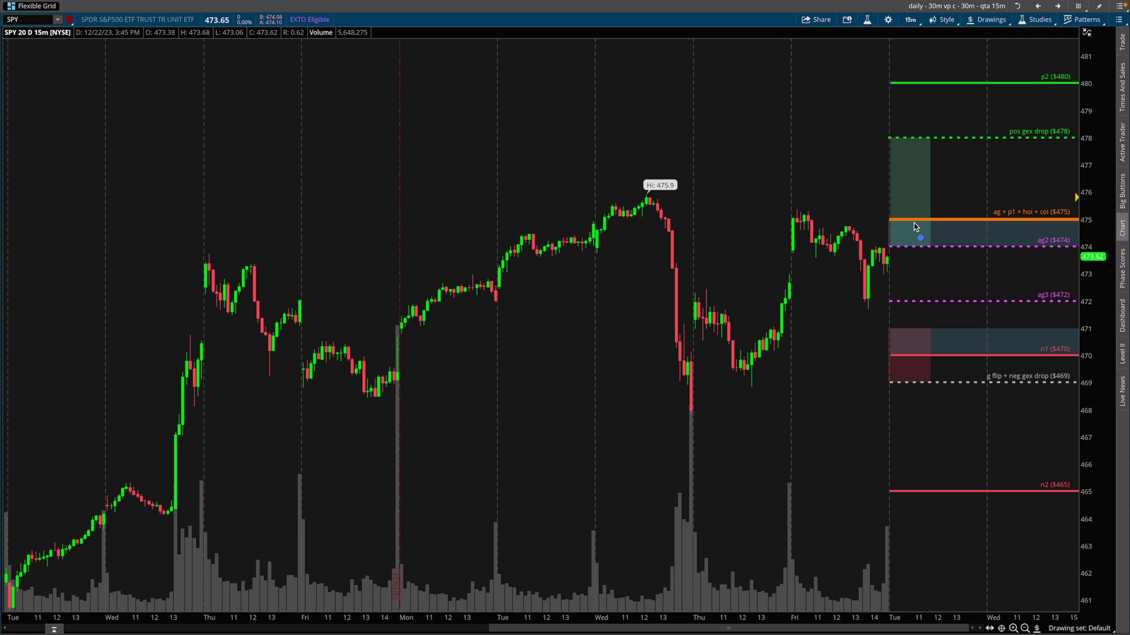
{"action": "left_click_drag", "start_coordinate": [913, 224], "coordinate": [895, 230]}
{"action": "mouse_move", "coordinate": [921, 146]}
{"action": "left_mouse_down"}
{"action": "mouse_move", "coordinate": [909, 156]}
{"action": "mouse_move", "coordinate": [959, 245]}
{"action": "mouse_move", "coordinate": [913, 144]}
{"action": "left_mouse_up"}
{"action": "mouse_move", "coordinate": [900, 241]}
{"action": "left_mouse_down"}
{"action": "mouse_move", "coordinate": [940, 242]}
{"action": "mouse_move", "coordinate": [891, 322]}
{"action": "mouse_move", "coordinate": [1043, 311]}
{"action": "mouse_move", "coordinate": [950, 239]}
{"action": "left_mouse_up"}
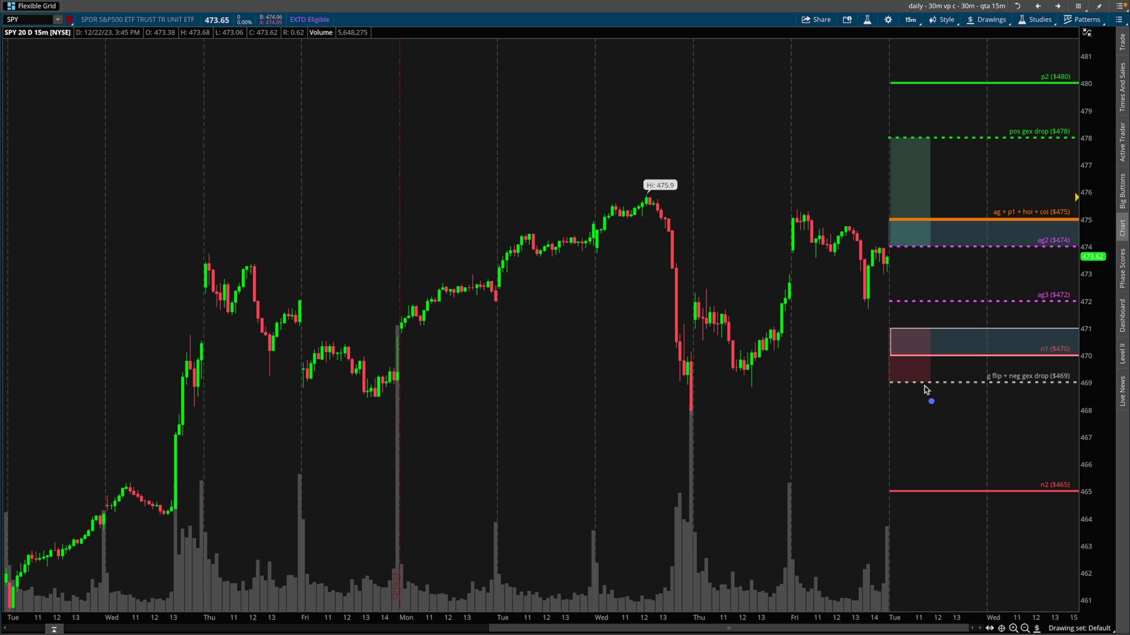
Sketch a downward path from the g flip + neg gex drop ($469) level to n2 ($465) and clear it.
{"action": "mouse_move", "coordinate": [924, 386]}
{"action": "left_mouse_down"}
{"action": "mouse_move", "coordinate": [933, 383]}
{"action": "mouse_move", "coordinate": [920, 397]}
{"action": "left_mouse_up"}
{"action": "mouse_move", "coordinate": [1003, 393]}
{"action": "left_mouse_down"}
{"action": "mouse_move", "coordinate": [1034, 479]}
{"action": "mouse_move", "coordinate": [1036, 465]}
{"action": "mouse_move", "coordinate": [1022, 482]}
{"action": "left_mouse_up"}
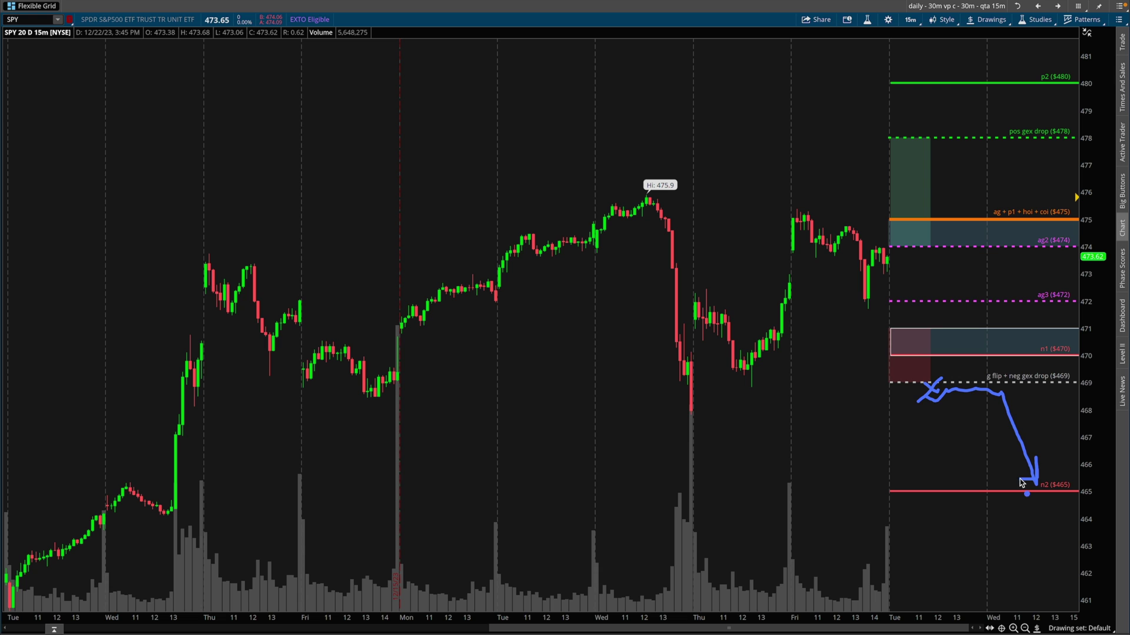
{"action": "key", "text": "Escape"}
Outline the range between the $475 and n1 ($470) levels and clear the outline.
{"action": "mouse_move", "coordinate": [983, 218]}
{"action": "left_mouse_down"}
{"action": "mouse_move", "coordinate": [887, 220]}
{"action": "mouse_move", "coordinate": [883, 348]}
{"action": "mouse_move", "coordinate": [1001, 341]}
{"action": "left_mouse_up"}
{"action": "left_click_drag", "start_coordinate": [1078, 312], "coordinate": [942, 222]}
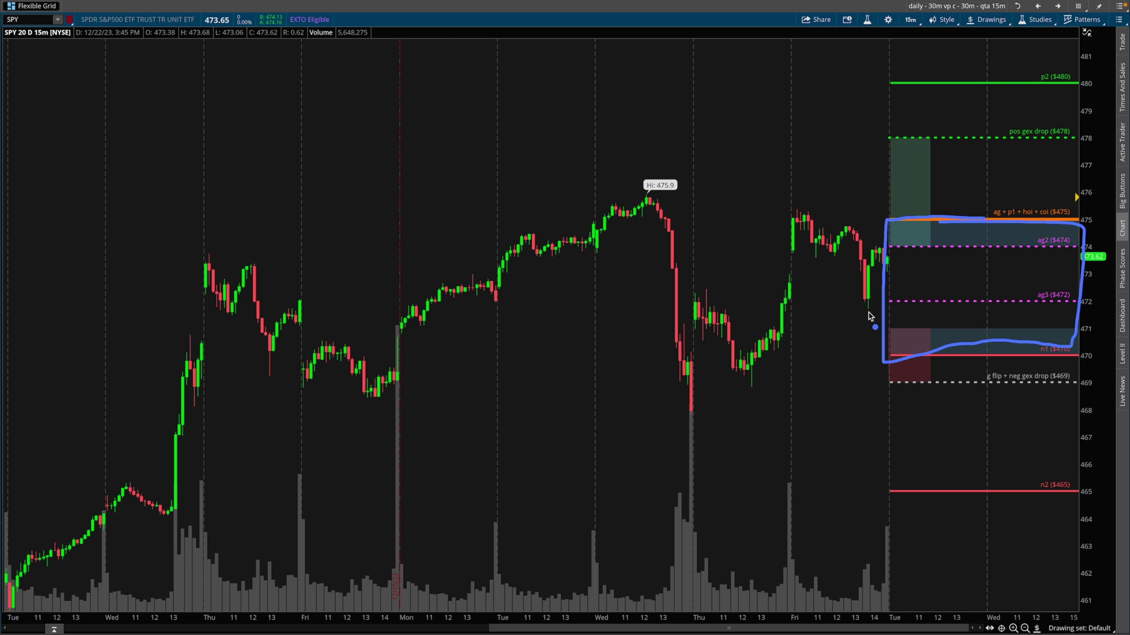
{"action": "key", "text": "e"}
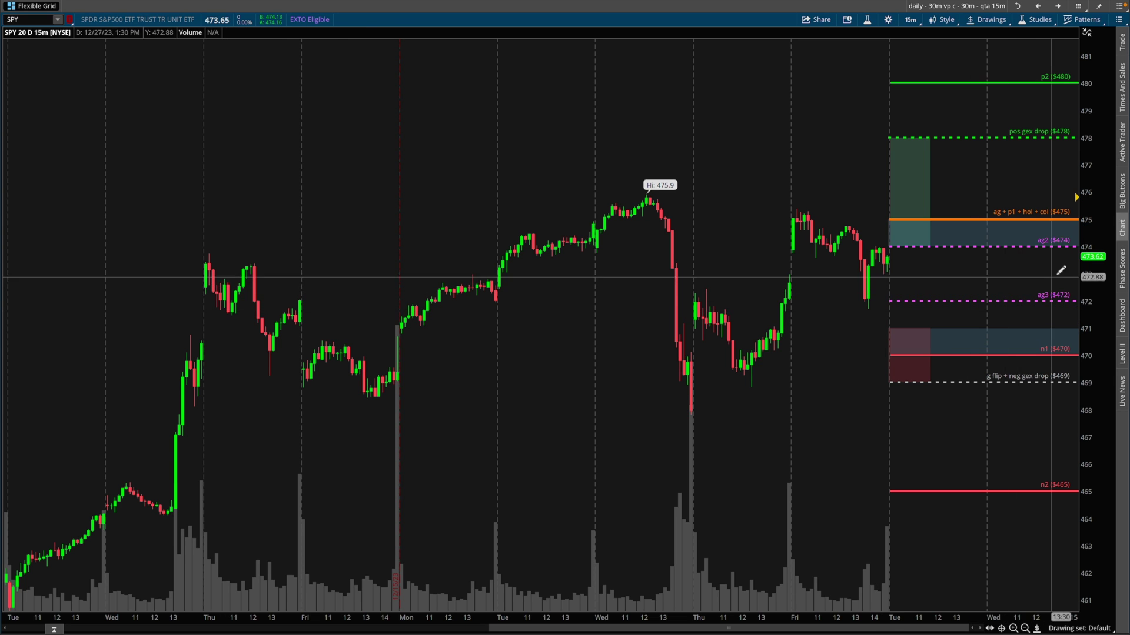
Sketch a two-peaked distribution beside the levels, overlay a flat box-shaped profile spanning them, and clear both sketches.
{"action": "left_click_drag", "start_coordinate": [1102, 257], "coordinate": [1103, 278]}
{"action": "key", "text": "ctrl+a"}
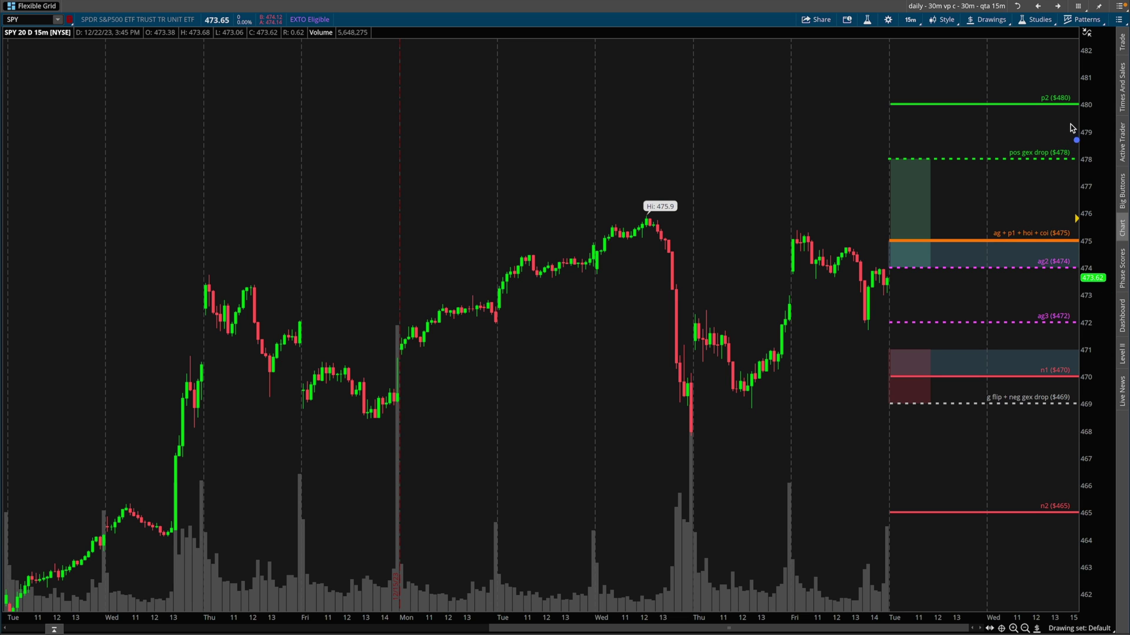
{"action": "mouse_move", "coordinate": [1073, 117]}
{"action": "left_mouse_down"}
{"action": "mouse_move", "coordinate": [948, 206]}
{"action": "mouse_move", "coordinate": [1086, 273]}
{"action": "mouse_move", "coordinate": [1086, 347]}
{"action": "mouse_move", "coordinate": [1074, 337]}
{"action": "mouse_move", "coordinate": [977, 393]}
{"action": "mouse_move", "coordinate": [1109, 458]}
{"action": "left_mouse_up"}
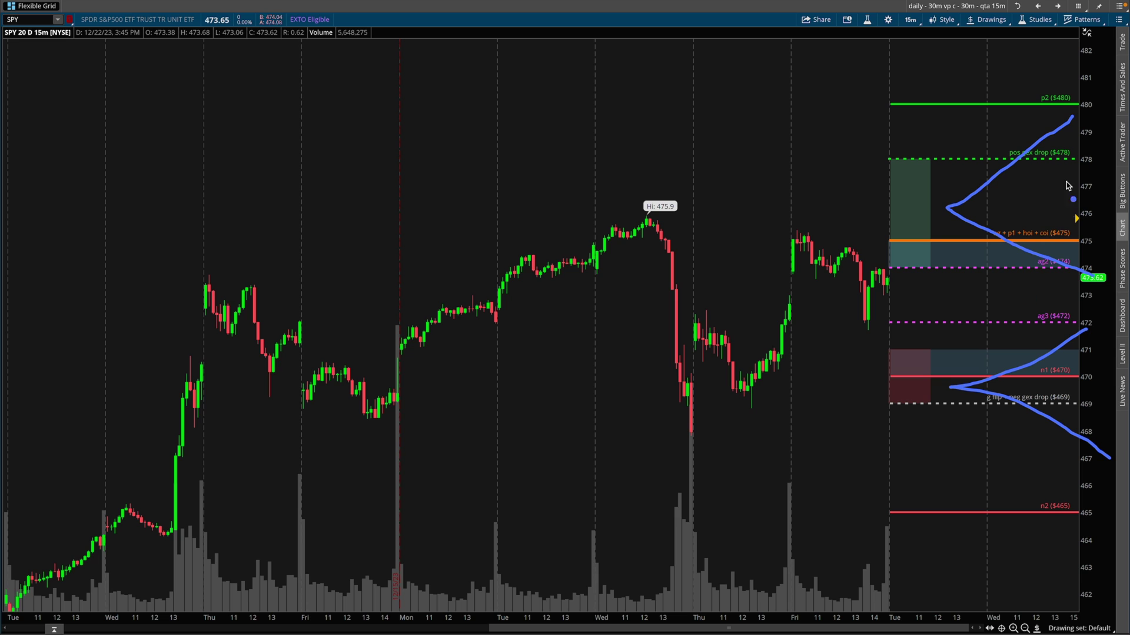
{"action": "mouse_move", "coordinate": [1074, 66]}
{"action": "left_mouse_down"}
{"action": "mouse_move", "coordinate": [1000, 67]}
{"action": "mouse_move", "coordinate": [1008, 437]}
{"action": "mouse_move", "coordinate": [1103, 472]}
{"action": "left_mouse_up"}
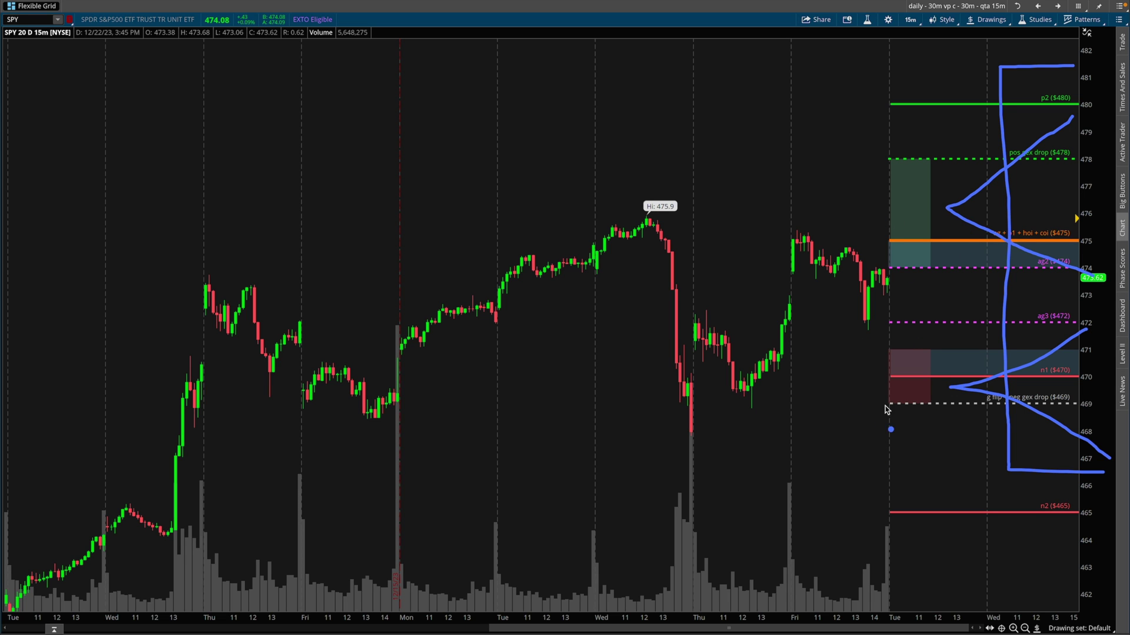
{"action": "key", "text": "Escape"}
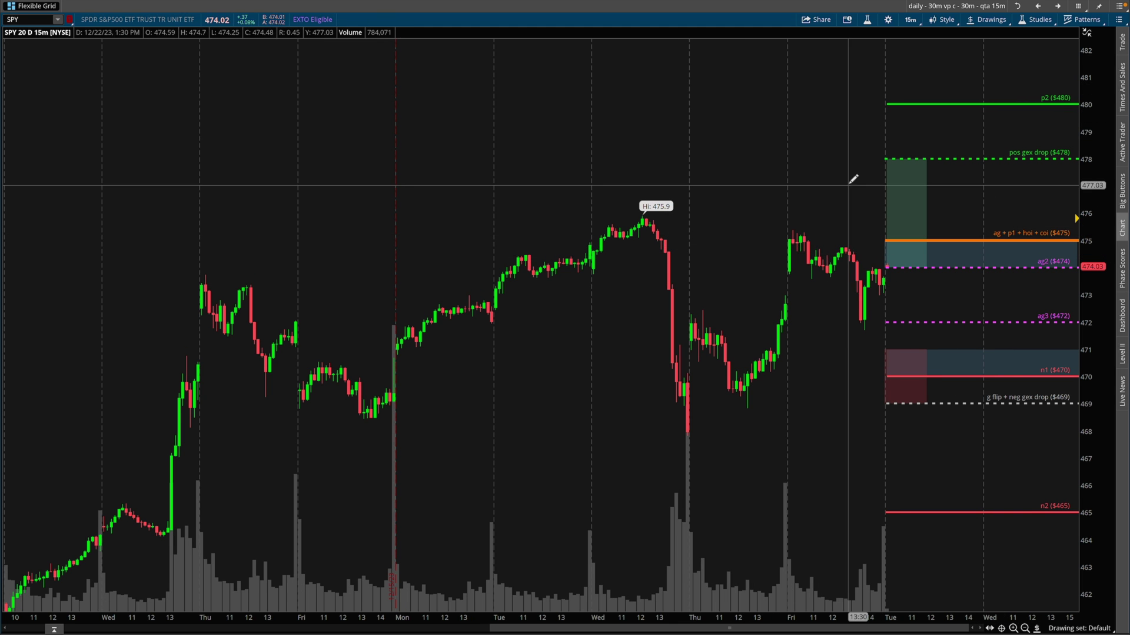
Examine the SPY 15-minute chart around the levels from p2 ($480) down to poi ($460).
{"action": "left_click_drag", "start_coordinate": [796, 90], "coordinate": [959, 411]}
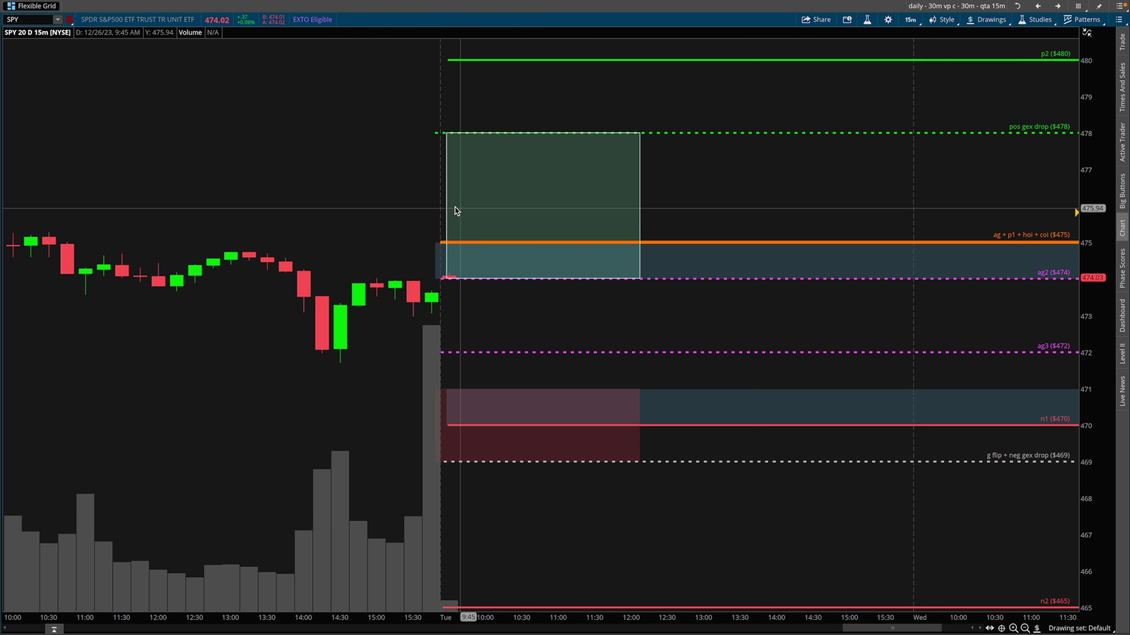
{"action": "right_click", "coordinate": [550, 316]}
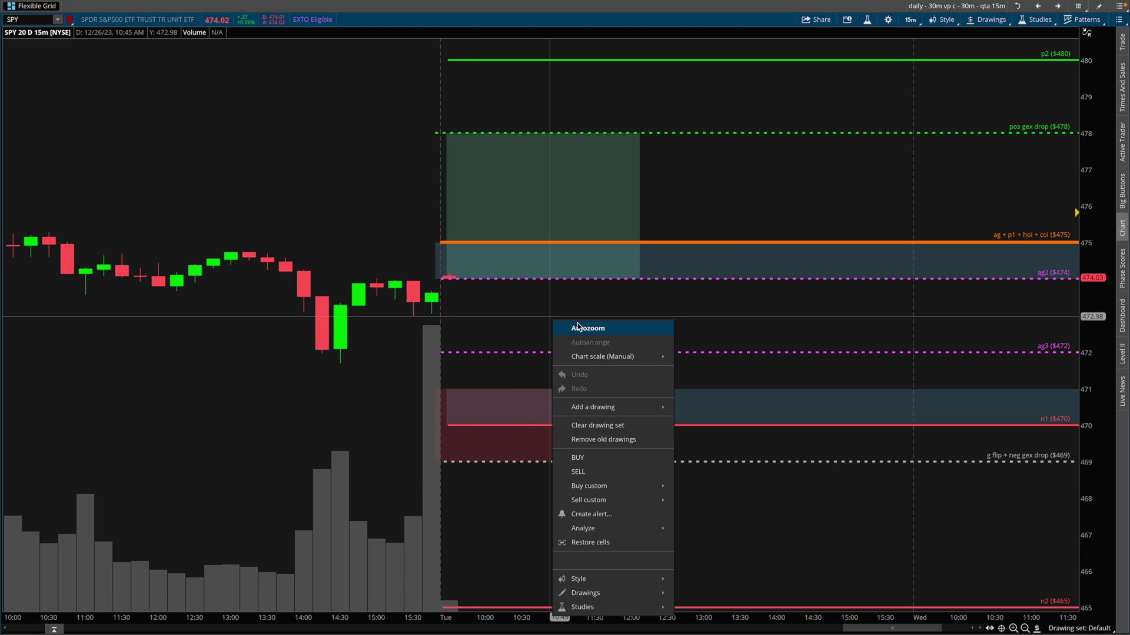
{"action": "left_click", "coordinate": [578, 326]}
{"action": "left_click_drag", "start_coordinate": [786, 167], "coordinate": [876, 167]}
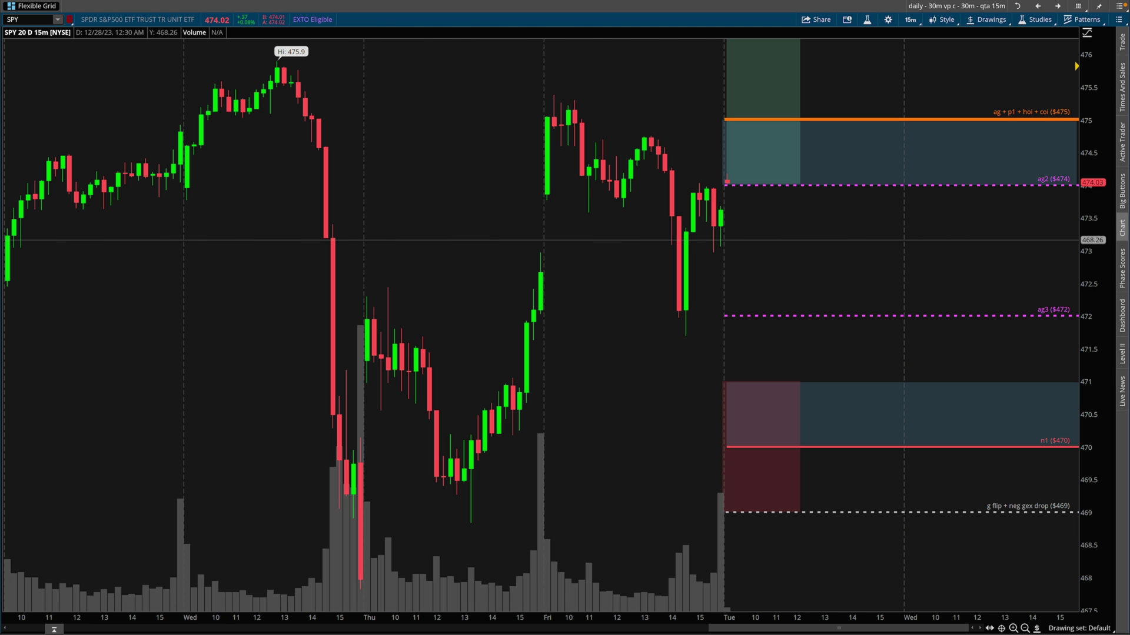
{"action": "right_click", "coordinate": [1006, 240]}
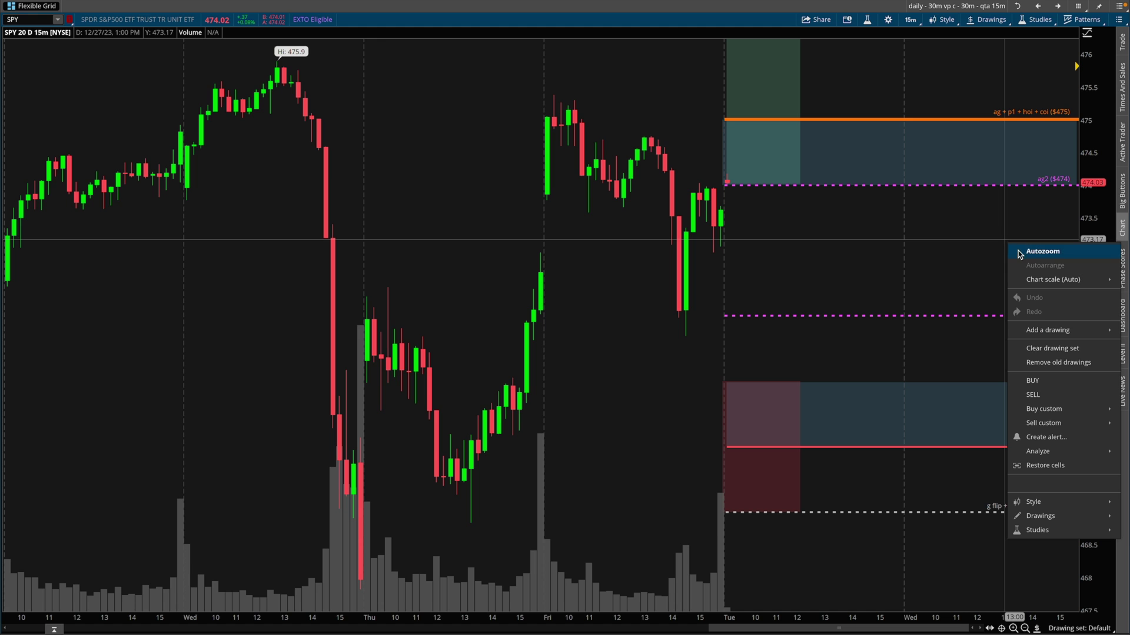
{"action": "left_click", "coordinate": [1038, 250]}
{"action": "left_click_drag", "start_coordinate": [1093, 235], "coordinate": [1091, 265]}
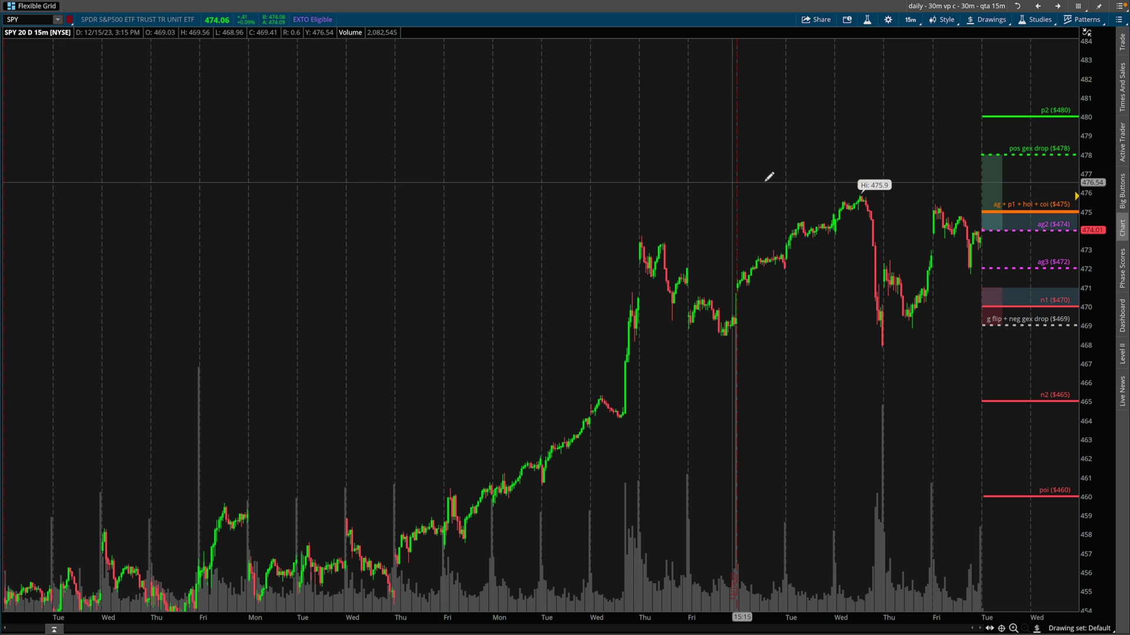
{"action": "left_click_drag", "start_coordinate": [851, 63], "coordinate": [1118, 568]}
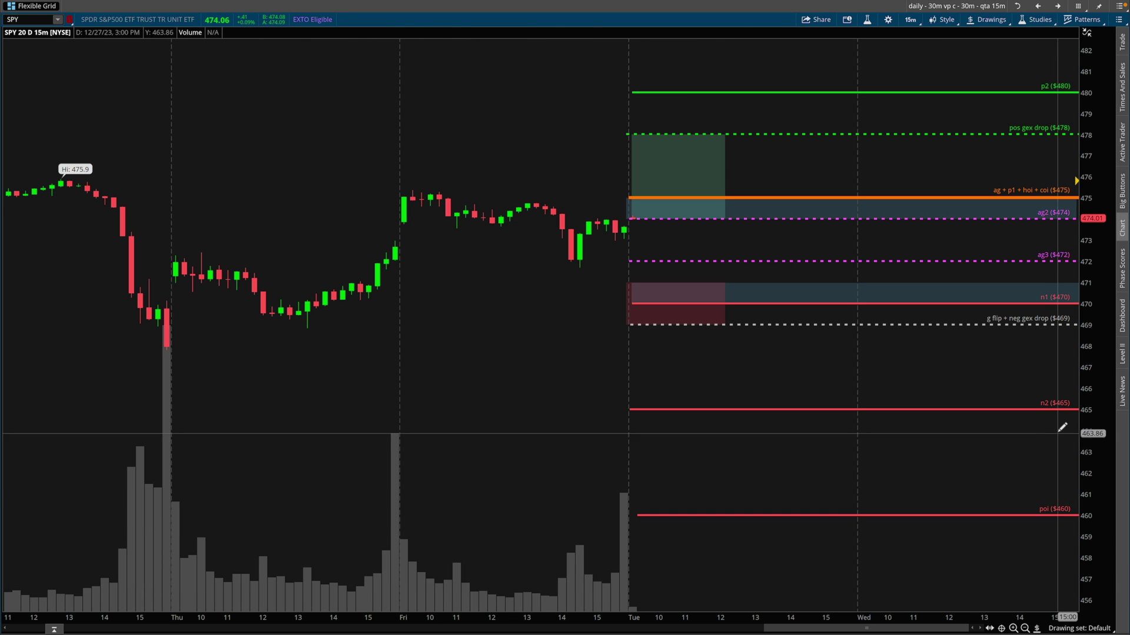
{"action": "left_click_drag", "start_coordinate": [1093, 435], "coordinate": [1095, 419]}
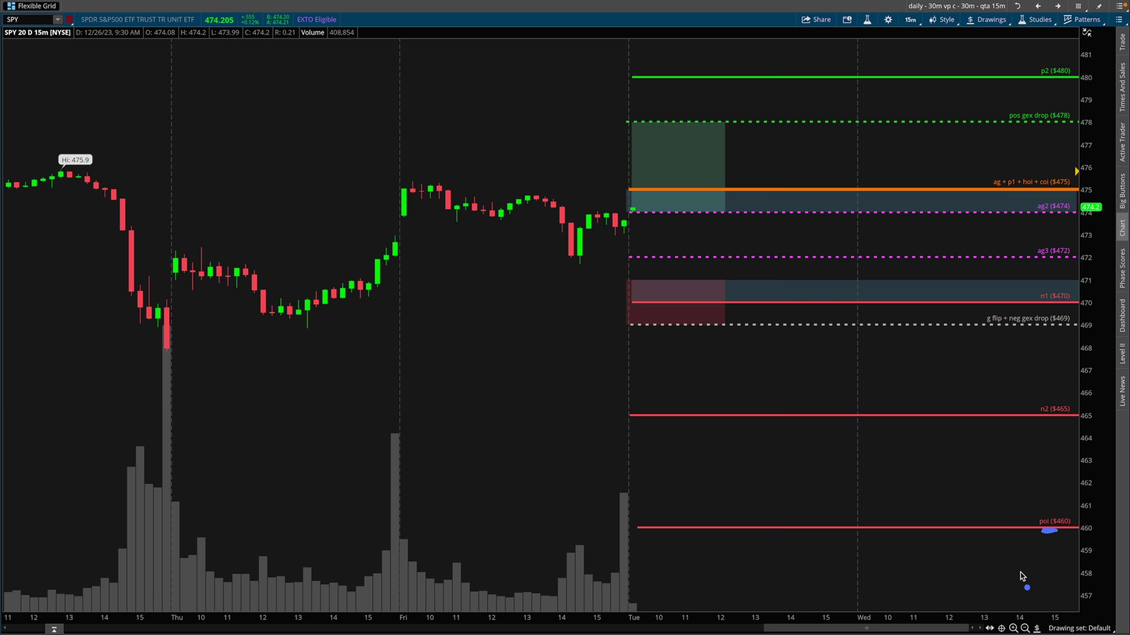
Sketch a bearish path from below g flip + neg gex drop ($469) to n2 ($465), marking poi ($460) as well, and clear the sketch.
{"action": "left_click_drag", "start_coordinate": [1049, 532], "coordinate": [1077, 531]}
{"action": "left_click_drag", "start_coordinate": [680, 337], "coordinate": [768, 331]}
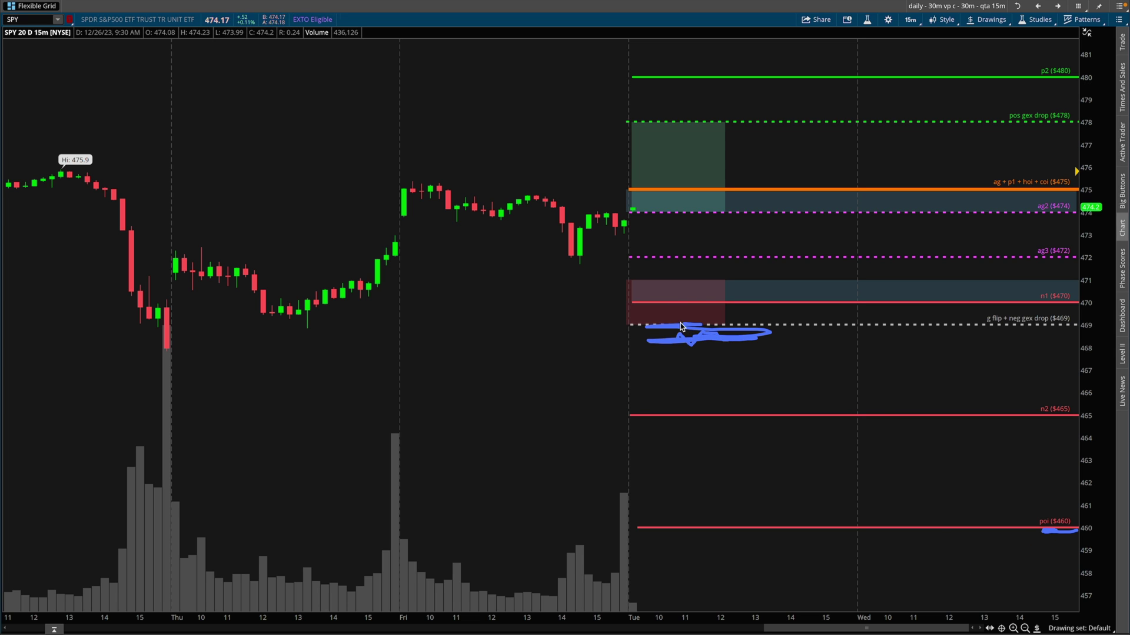
{"action": "mouse_move", "coordinate": [835, 404]}
{"action": "left_mouse_down"}
{"action": "mouse_move", "coordinate": [881, 444]}
{"action": "mouse_move", "coordinate": [881, 401]}
{"action": "left_mouse_up"}
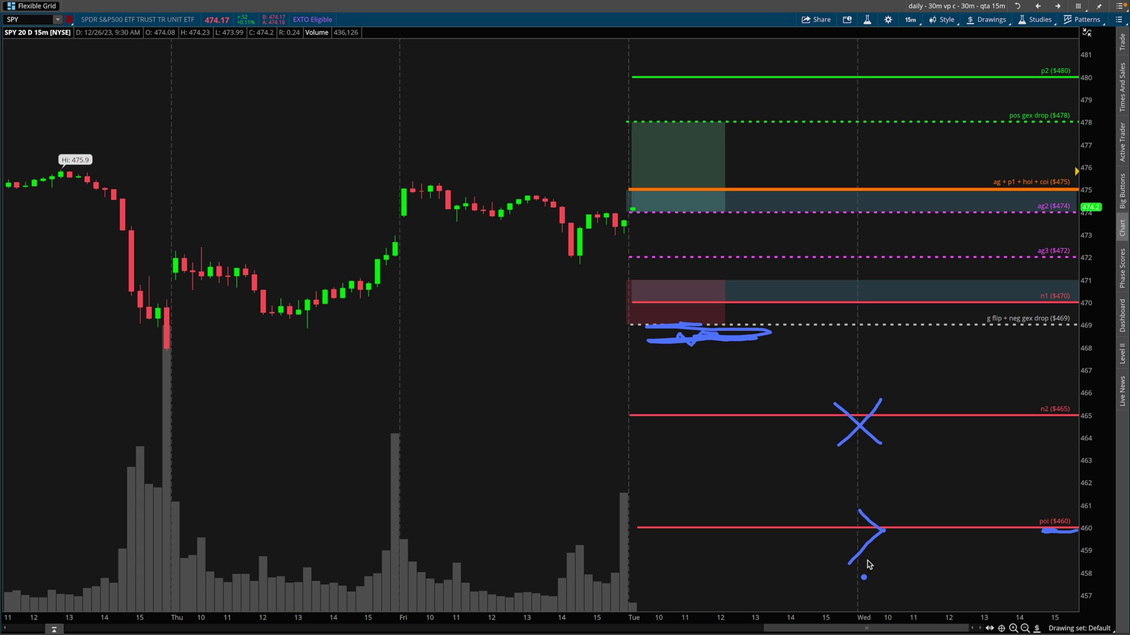
{"action": "mouse_move", "coordinate": [738, 331]}
{"action": "left_mouse_down"}
{"action": "mouse_move", "coordinate": [791, 406]}
{"action": "mouse_move", "coordinate": [814, 394]}
{"action": "left_mouse_up"}
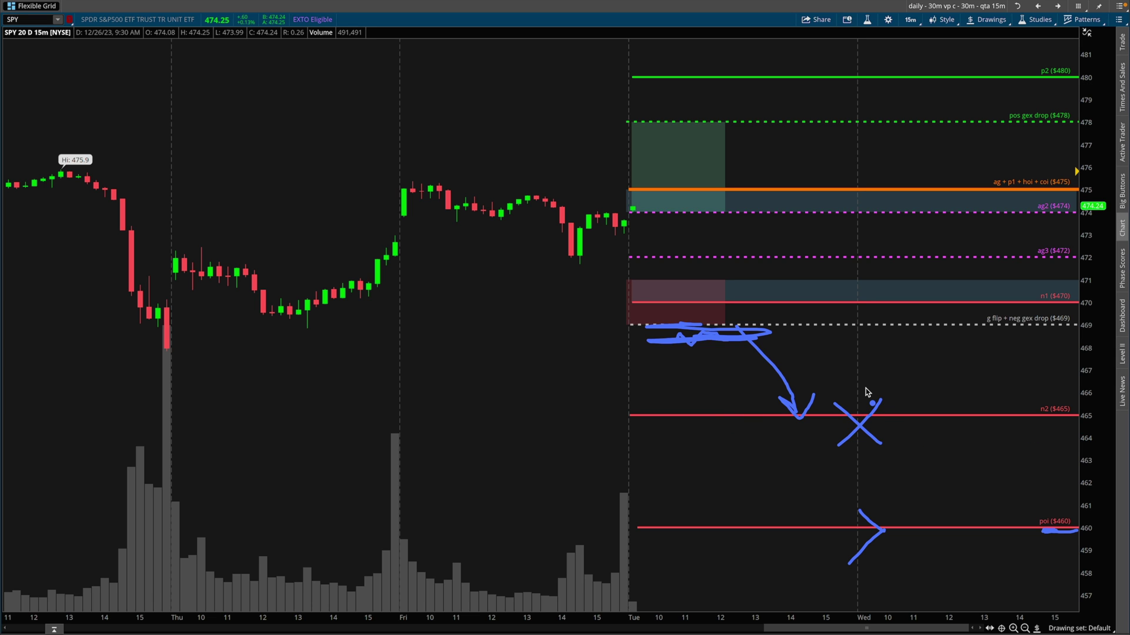
{"action": "key", "text": "Escape"}
Sketch upward paths from the $475 level to pos gex drop ($478) and to p2 ($480), clearing each one.
{"action": "key", "text": "ctrl+Tab"}
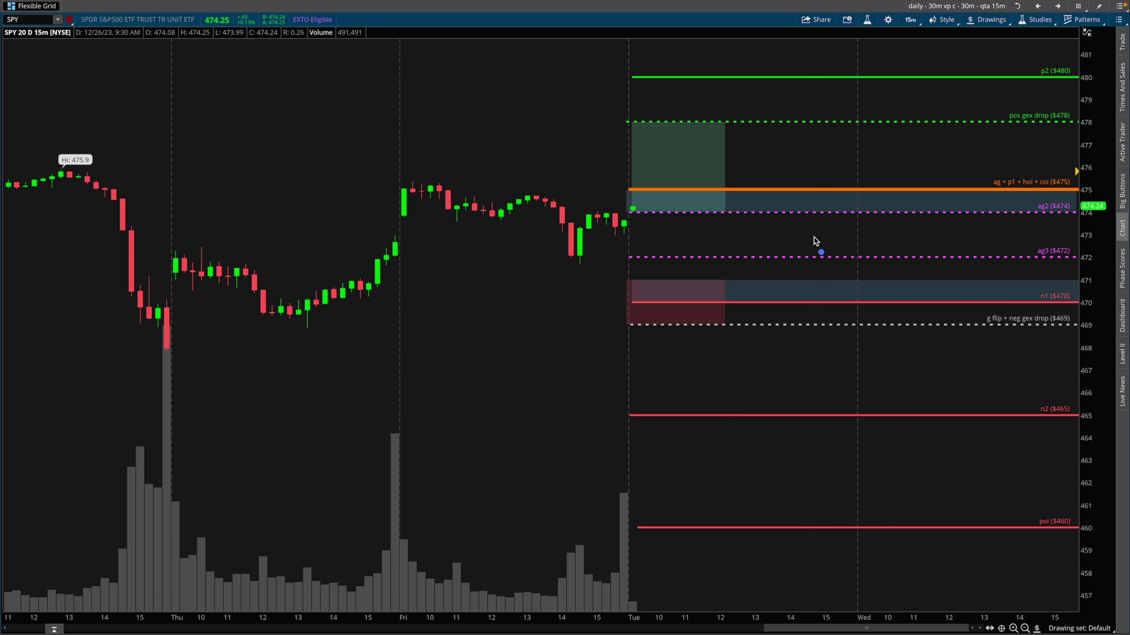
{"action": "left_click_drag", "start_coordinate": [716, 189], "coordinate": [724, 188]}
{"action": "left_click_drag", "start_coordinate": [739, 178], "coordinate": [751, 165]}
{"action": "mouse_move", "coordinate": [754, 139]}
{"action": "left_mouse_down"}
{"action": "mouse_move", "coordinate": [773, 120]}
{"action": "mouse_move", "coordinate": [792, 141]}
{"action": "left_mouse_up"}
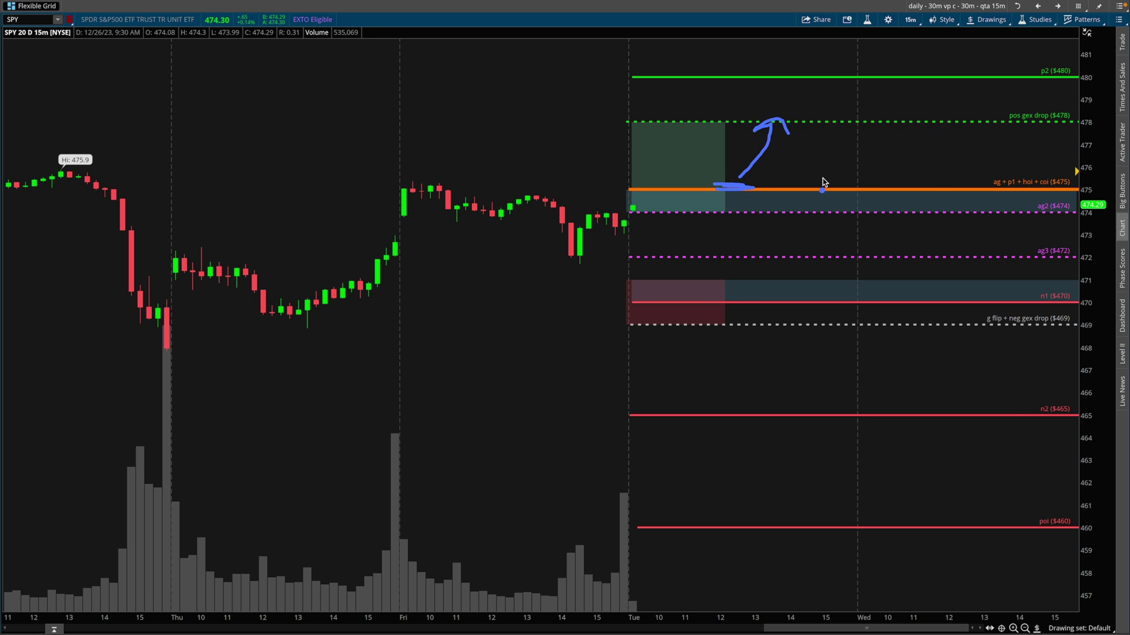
{"action": "key", "text": "Escape"}
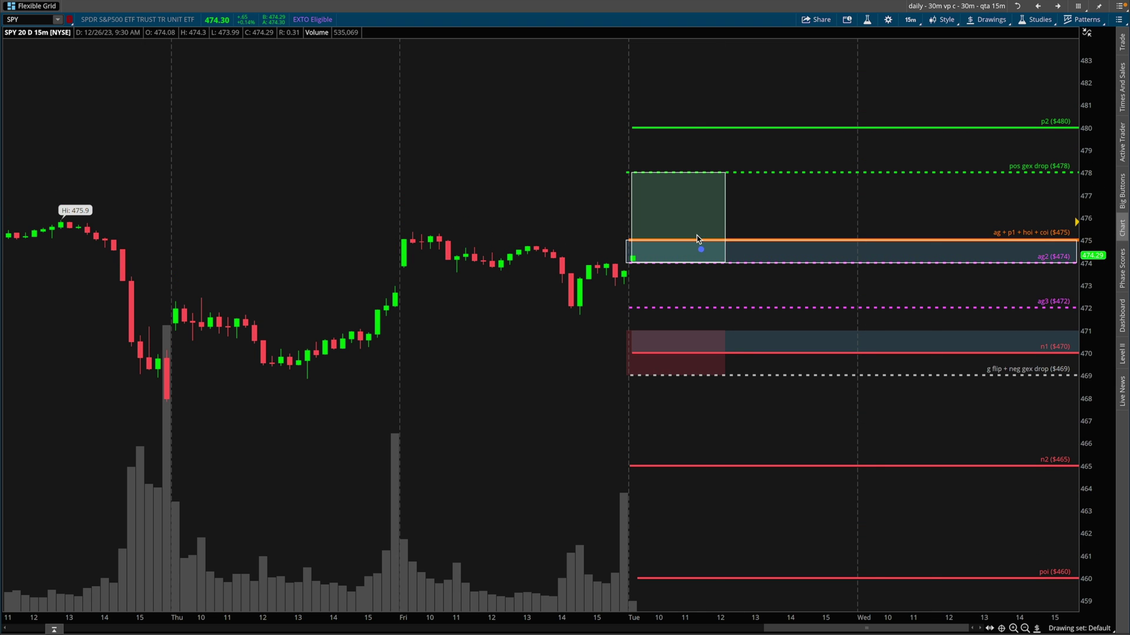
{"action": "mouse_move", "coordinate": [719, 237]}
{"action": "left_mouse_down"}
{"action": "mouse_move", "coordinate": [775, 143]}
{"action": "mouse_move", "coordinate": [789, 156]}
{"action": "left_mouse_up"}
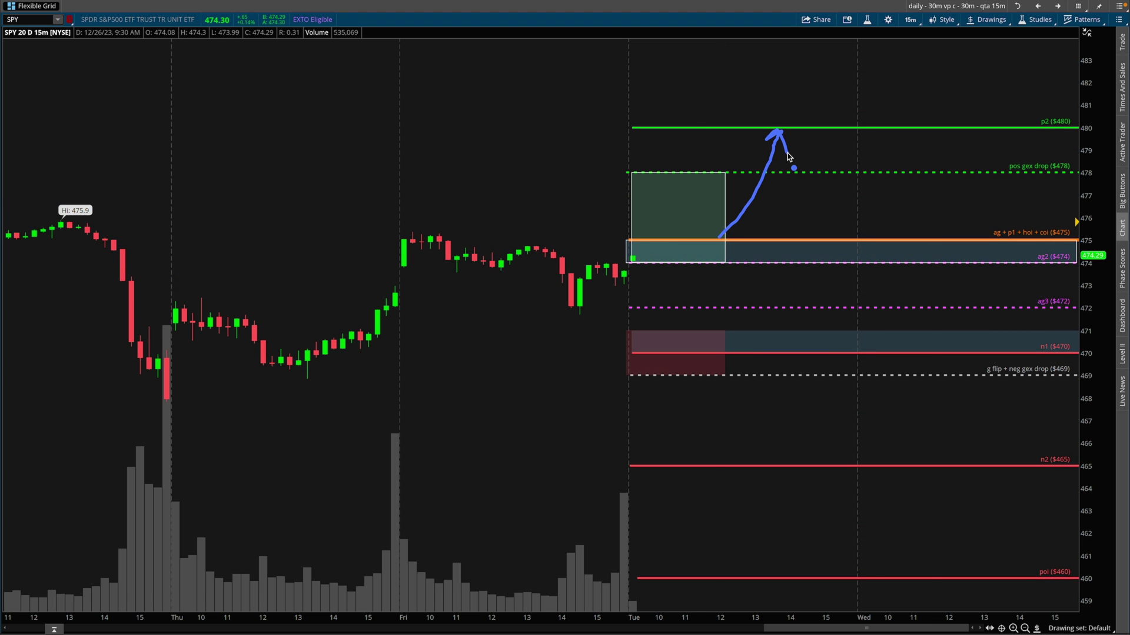
{"action": "key", "text": "Escape"}
Sketch a descending trendline from the 475.9 high and a rising one from the low near 464 on the full chart, and clear both.
{"action": "right_click", "coordinate": [568, 142]}
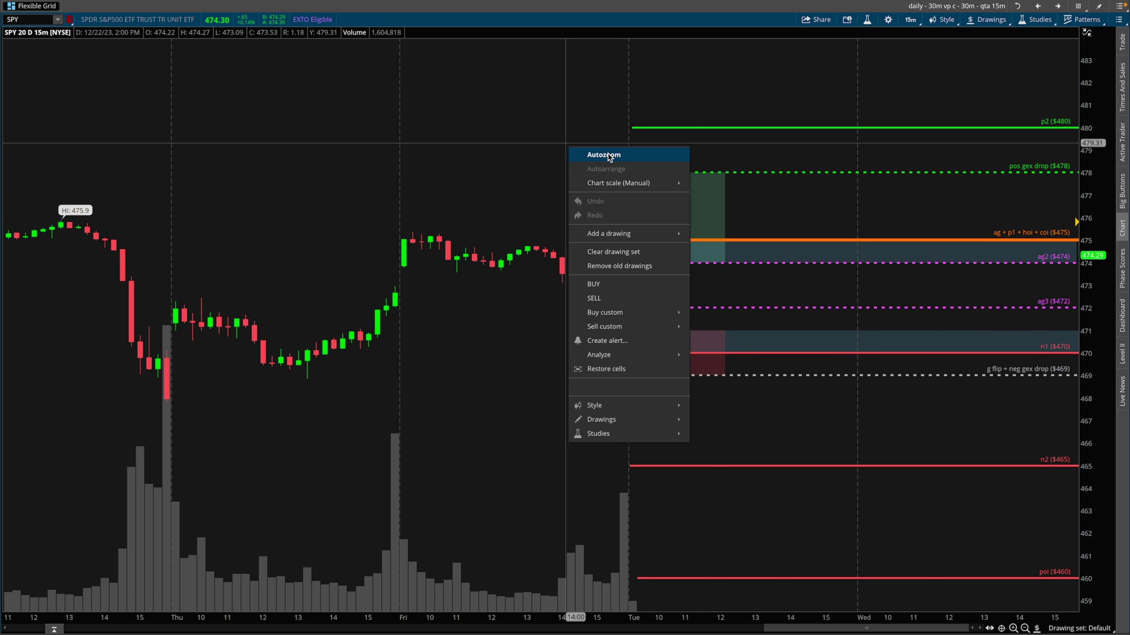
{"action": "left_click", "coordinate": [608, 157]}
{"action": "key", "text": "ctrl+2"}
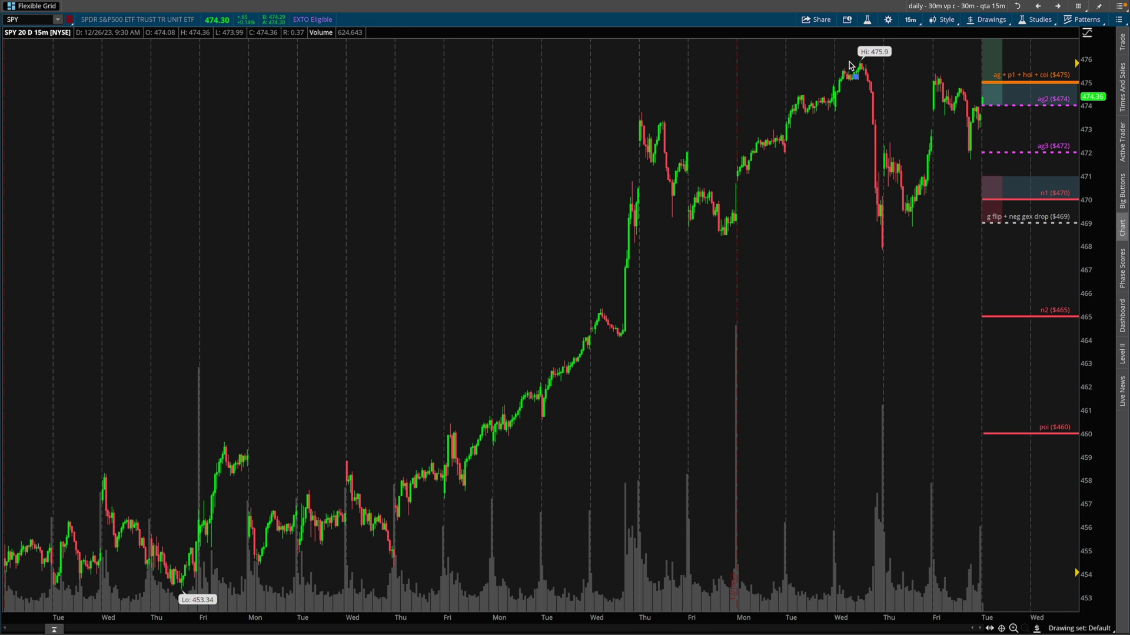
{"action": "left_click_drag", "start_coordinate": [904, 72], "coordinate": [1062, 116]}
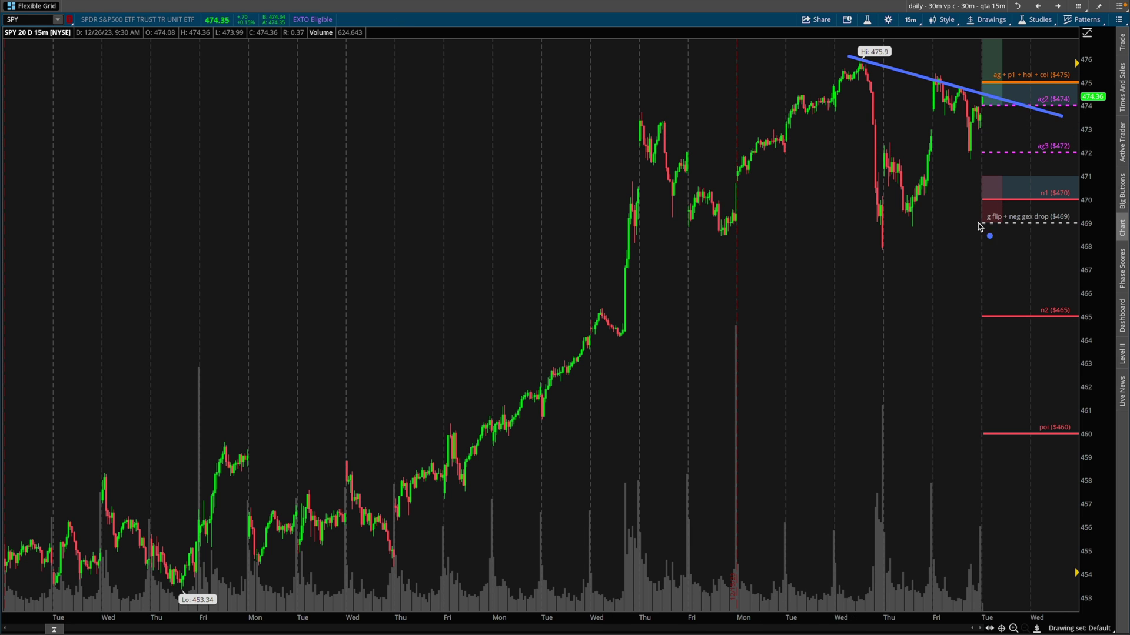
{"action": "mouse_move", "coordinate": [613, 336]}
{"action": "left_mouse_down"}
{"action": "mouse_move", "coordinate": [1047, 171]}
{"action": "mouse_move", "coordinate": [1060, 153]}
{"action": "left_mouse_up"}
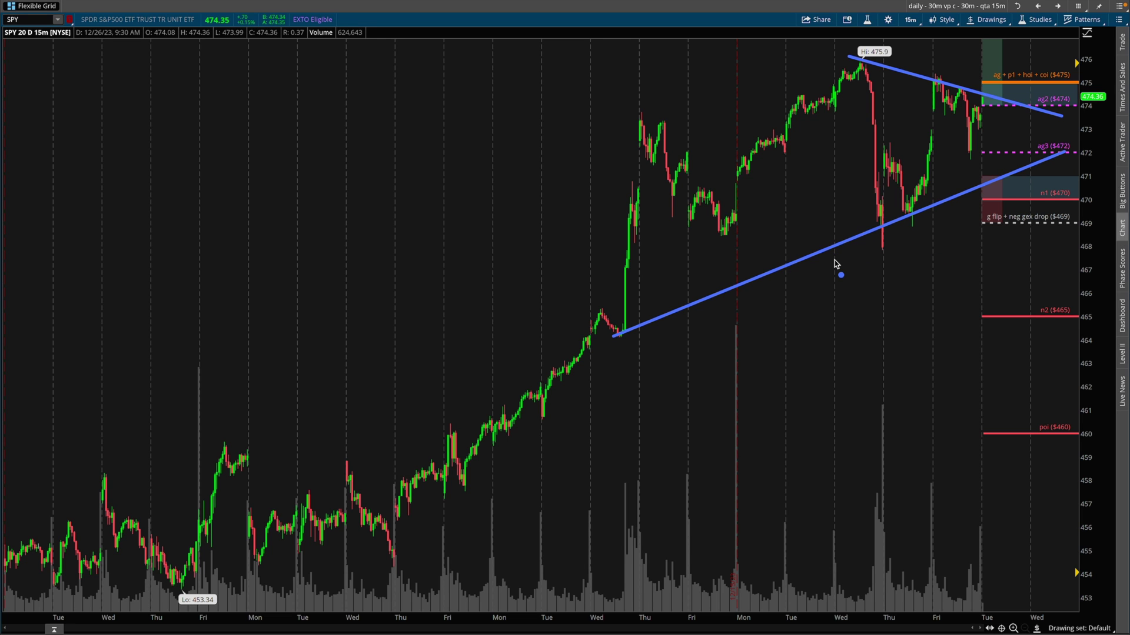
{"action": "key", "text": "Escape"}
Circle Wednesday's sell-off, mark Friday's decline, and clear both marks.
{"action": "mouse_move", "coordinate": [781, 71]}
{"action": "left_mouse_down"}
{"action": "mouse_move", "coordinate": [1106, 244]}
{"action": "mouse_move", "coordinate": [1110, 272]}
{"action": "left_mouse_up"}
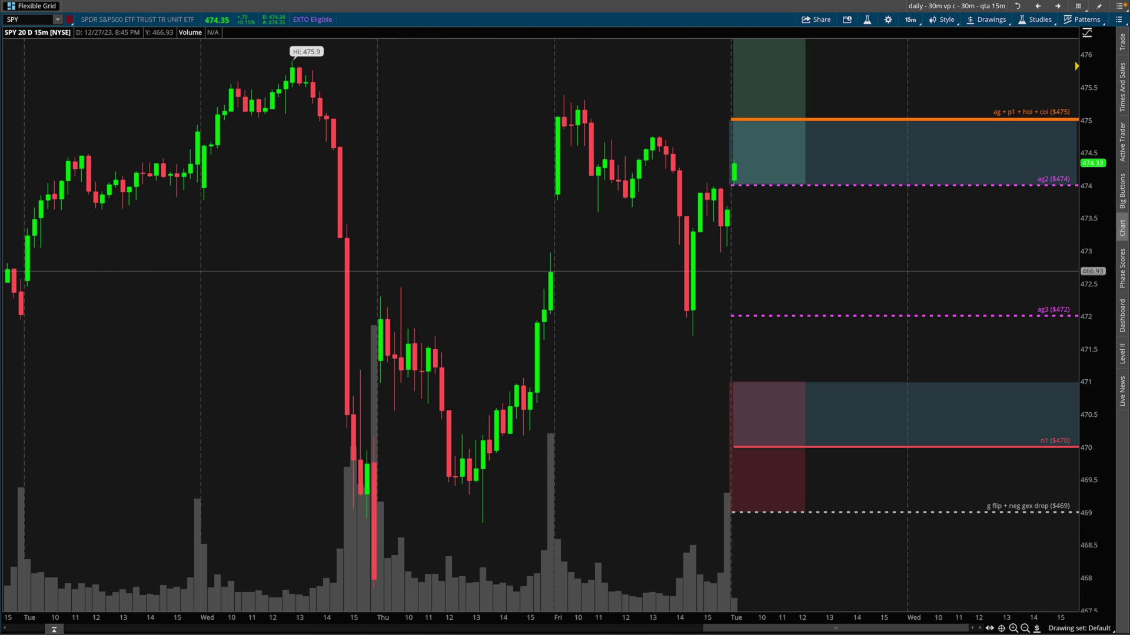
{"action": "left_click_drag", "start_coordinate": [1093, 211], "coordinate": [1093, 255]}
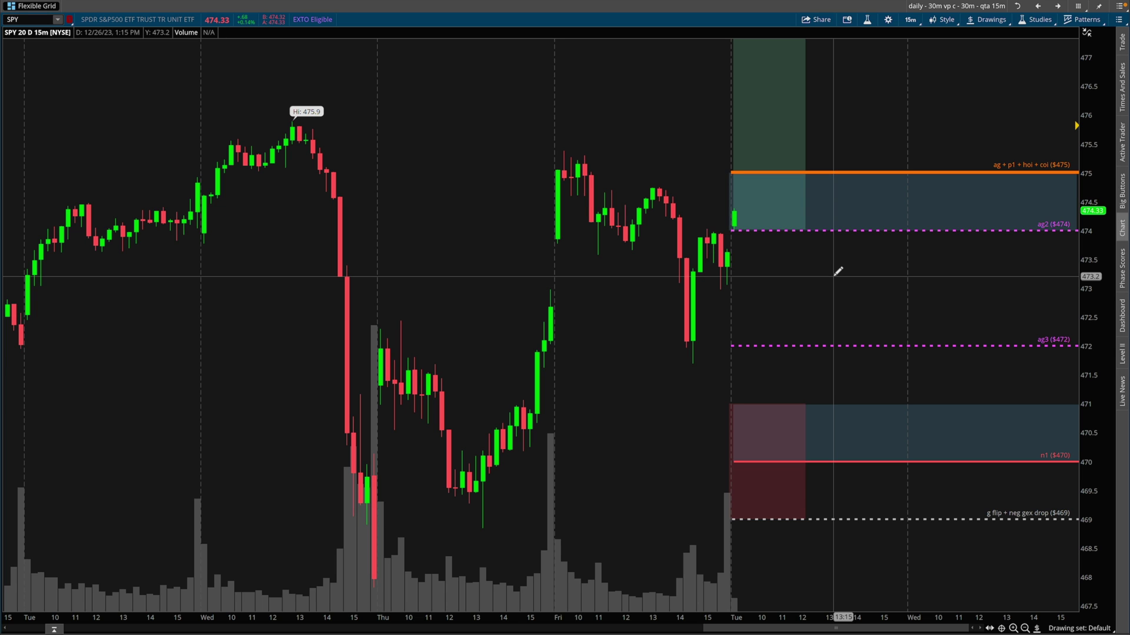
{"action": "key", "text": "ctrl+Tab"}
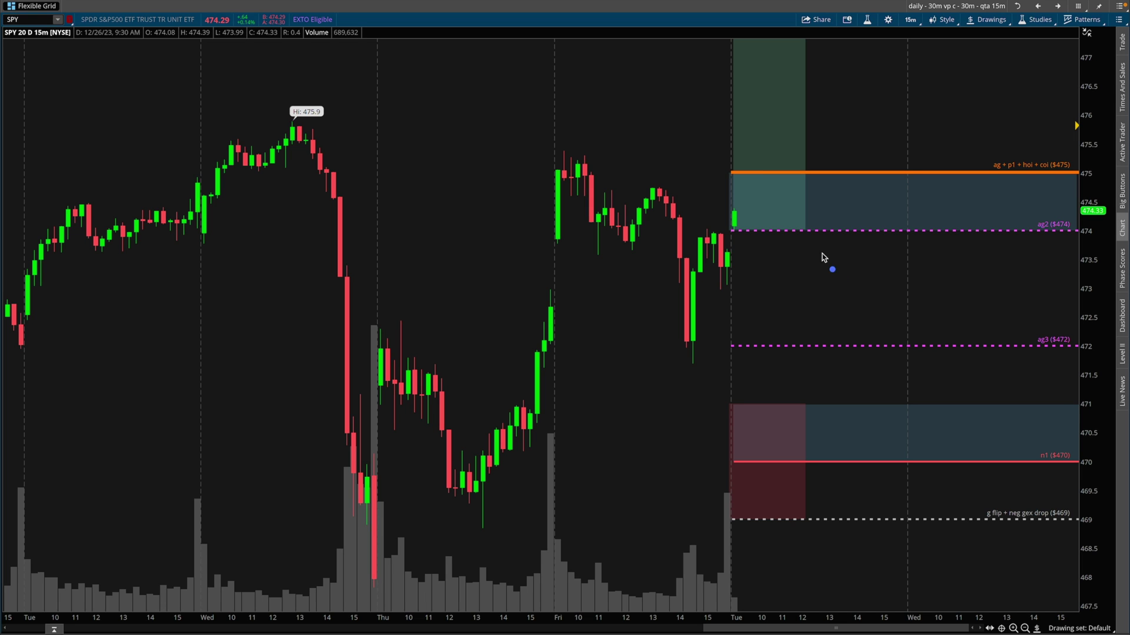
{"action": "mouse_move", "coordinate": [359, 180]}
{"action": "left_mouse_down"}
{"action": "mouse_move", "coordinate": [284, 362]}
{"action": "mouse_move", "coordinate": [344, 213]}
{"action": "left_mouse_up"}
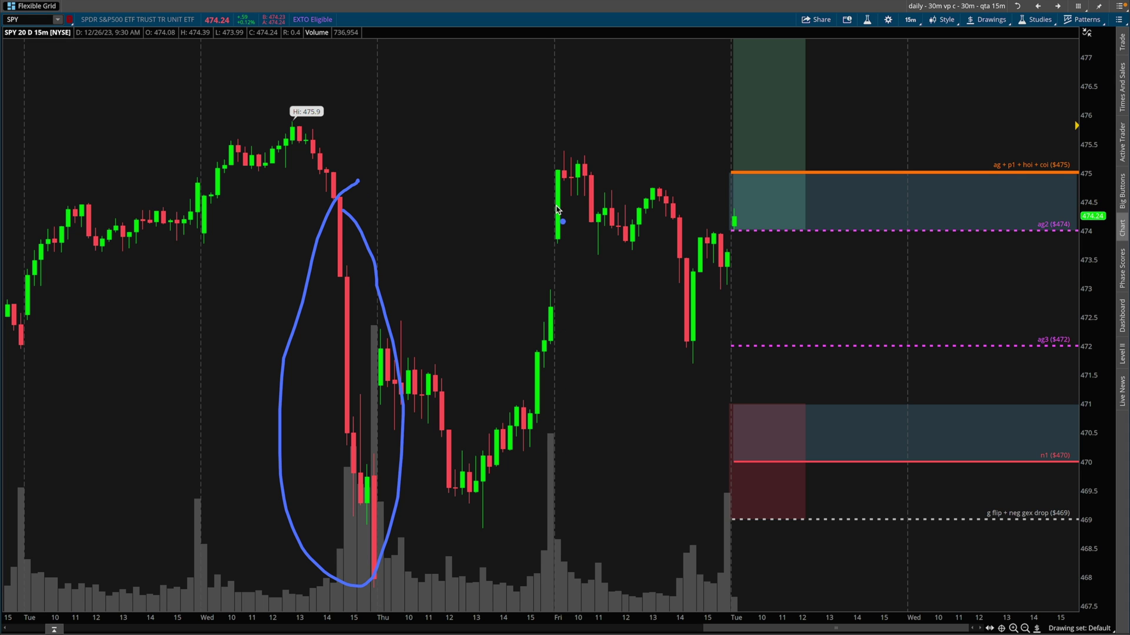
{"action": "left_click_drag", "start_coordinate": [556, 203], "coordinate": [687, 329]}
{"action": "key", "text": "Escape"}
Mark the Friday and Wednesday price swings again, circle the ag + p1 + hoi + coi ($475) label, and clear the marks.
{"action": "key", "text": "ctrl+a"}
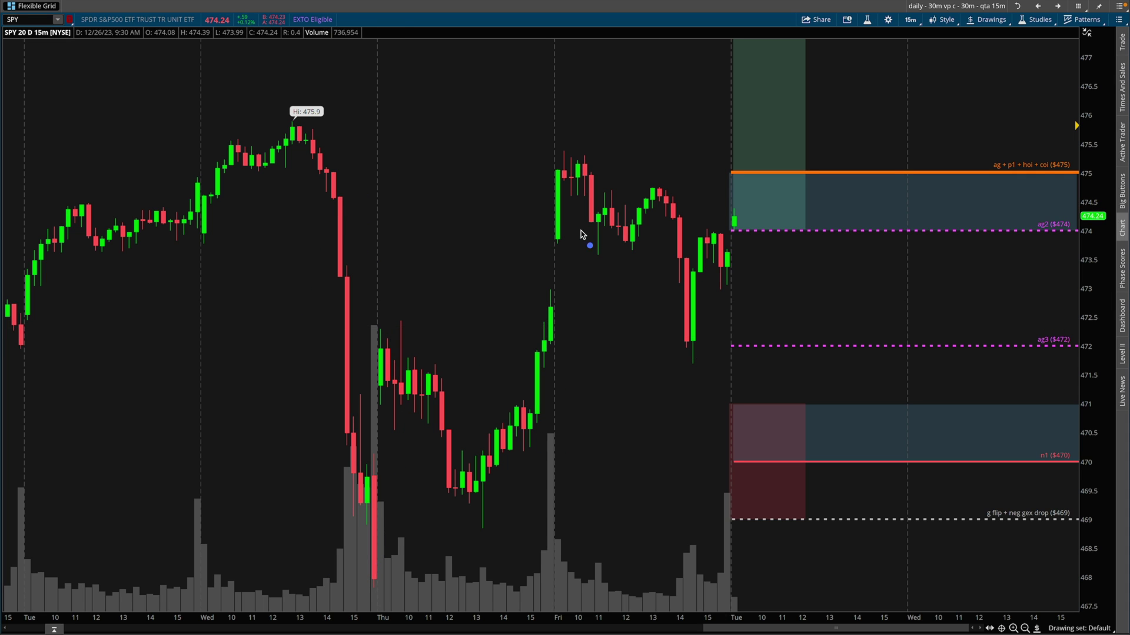
{"action": "mouse_move", "coordinate": [581, 199]}
{"action": "left_mouse_down"}
{"action": "mouse_move", "coordinate": [695, 343]}
{"action": "mouse_move", "coordinate": [685, 332]}
{"action": "mouse_move", "coordinate": [730, 307]}
{"action": "left_mouse_up"}
{"action": "mouse_move", "coordinate": [254, 137]}
{"action": "left_mouse_down"}
{"action": "mouse_move", "coordinate": [376, 438]}
{"action": "mouse_move", "coordinate": [329, 429]}
{"action": "mouse_move", "coordinate": [405, 450]}
{"action": "left_mouse_up"}
{"action": "mouse_move", "coordinate": [610, 147]}
{"action": "left_mouse_down"}
{"action": "mouse_move", "coordinate": [562, 206]}
{"action": "mouse_move", "coordinate": [499, 131]}
{"action": "left_mouse_up"}
{"action": "key", "text": "Escape"}
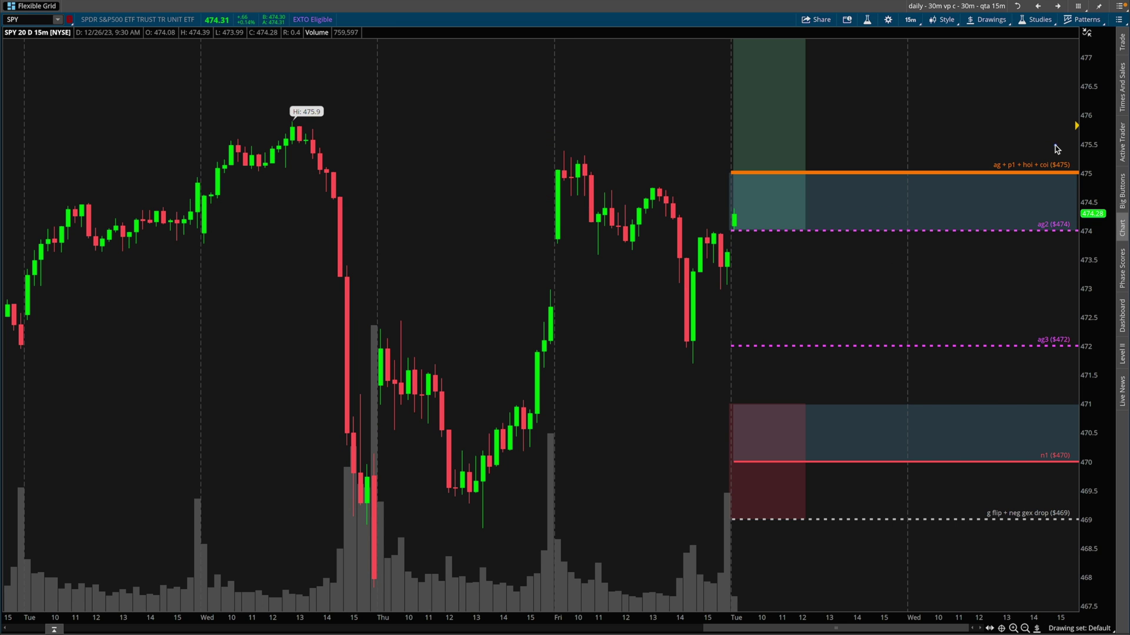
{"action": "mouse_move", "coordinate": [1056, 148]}
{"action": "left_mouse_down"}
{"action": "mouse_move", "coordinate": [1057, 193]}
{"action": "mouse_move", "coordinate": [1065, 147]}
{"action": "mouse_move", "coordinate": [1038, 145]}
{"action": "left_mouse_up"}
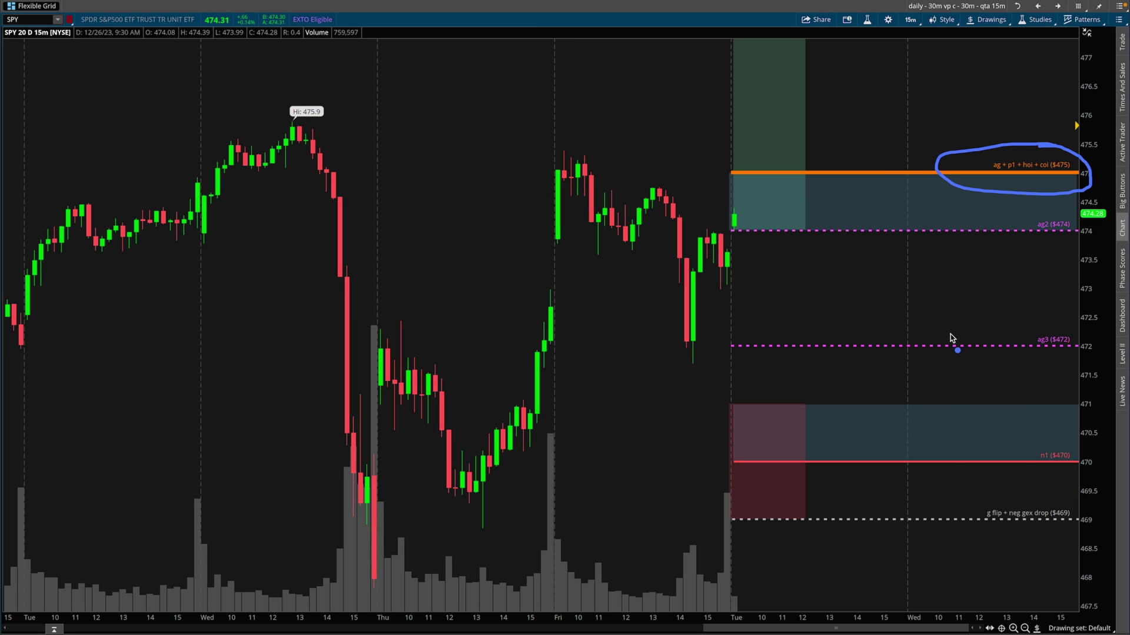
{"action": "key", "text": "e"}
Review the levels beside the latest candles, from poi ($460) up to p2 ($480).
{"action": "right_click", "coordinate": [994, 281]}
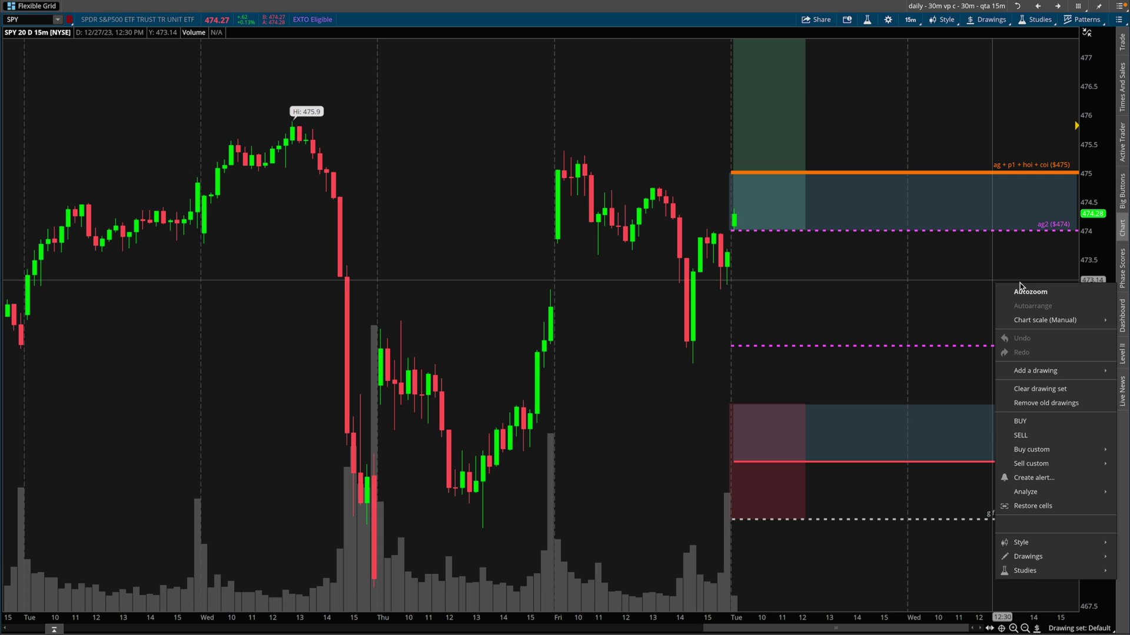
{"action": "left_click", "coordinate": [1026, 291]}
{"action": "left_click_drag", "start_coordinate": [1089, 132], "coordinate": [1097, 244]}
{"action": "left_click_drag", "start_coordinate": [795, 67], "coordinate": [1078, 612]}
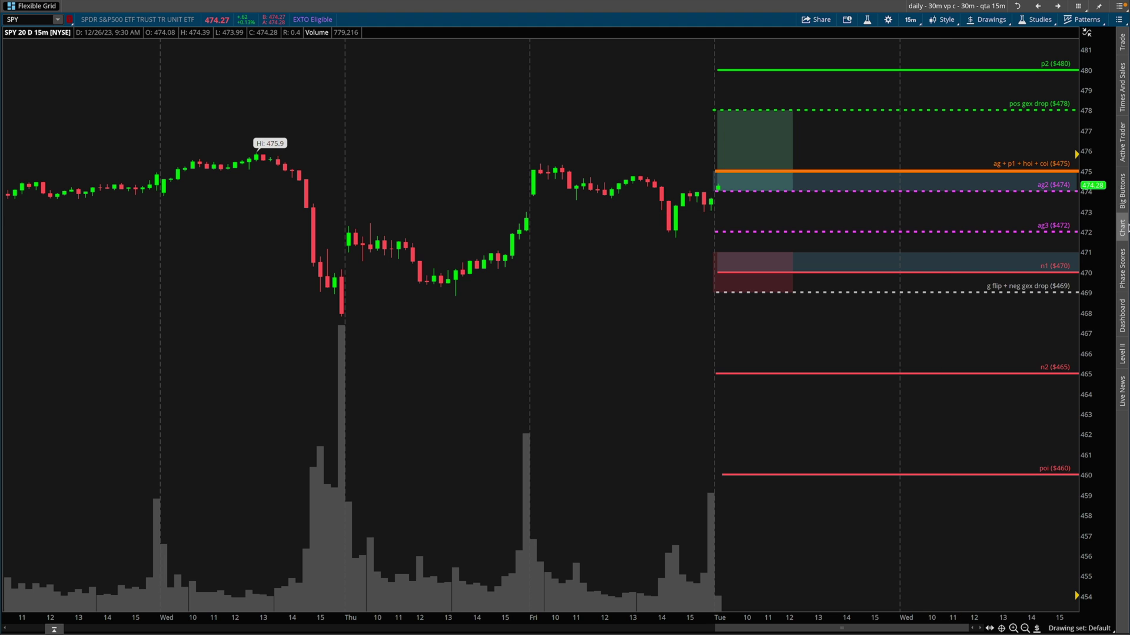
{"action": "left_click_drag", "start_coordinate": [1098, 235], "coordinate": [1095, 271]}
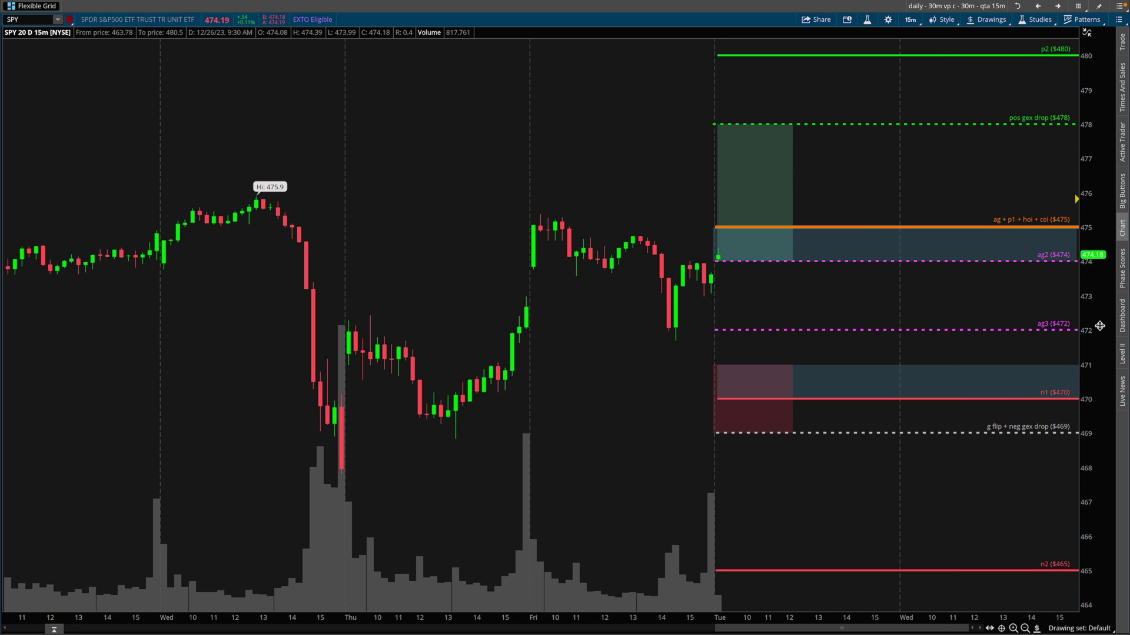
{"action": "left_click_drag", "start_coordinate": [1099, 326], "coordinate": [1098, 335]}
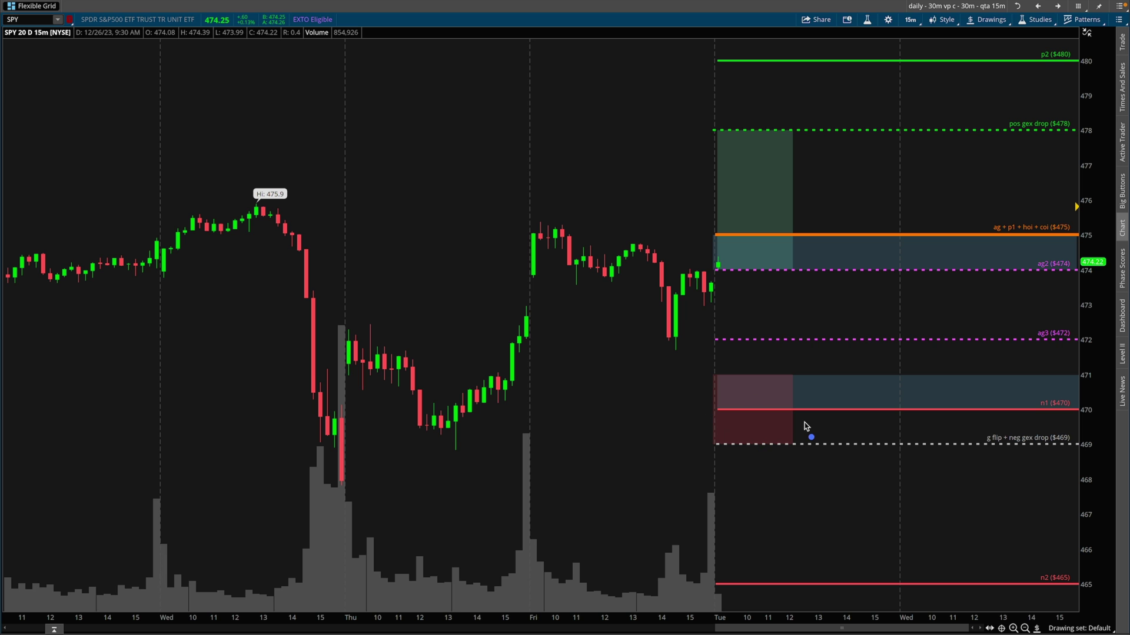
Switch the chart to the yt drawing set and fit the full 20-day price range.
{"action": "left_click", "coordinate": [1079, 628]}
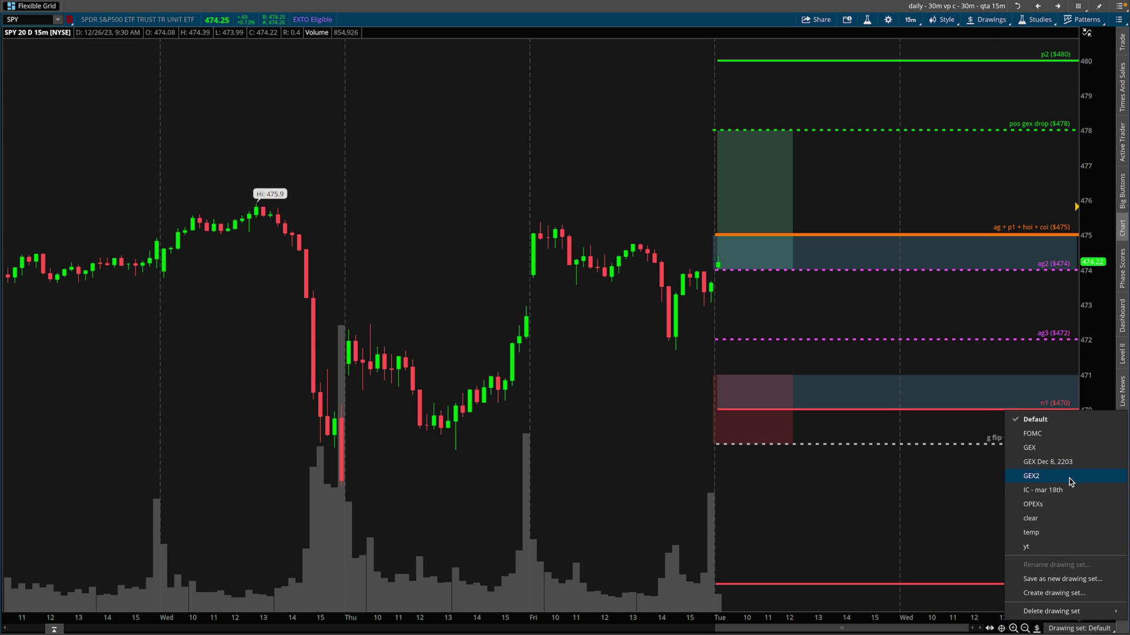
{"action": "left_click", "coordinate": [1049, 546]}
{"action": "right_click", "coordinate": [907, 263]}
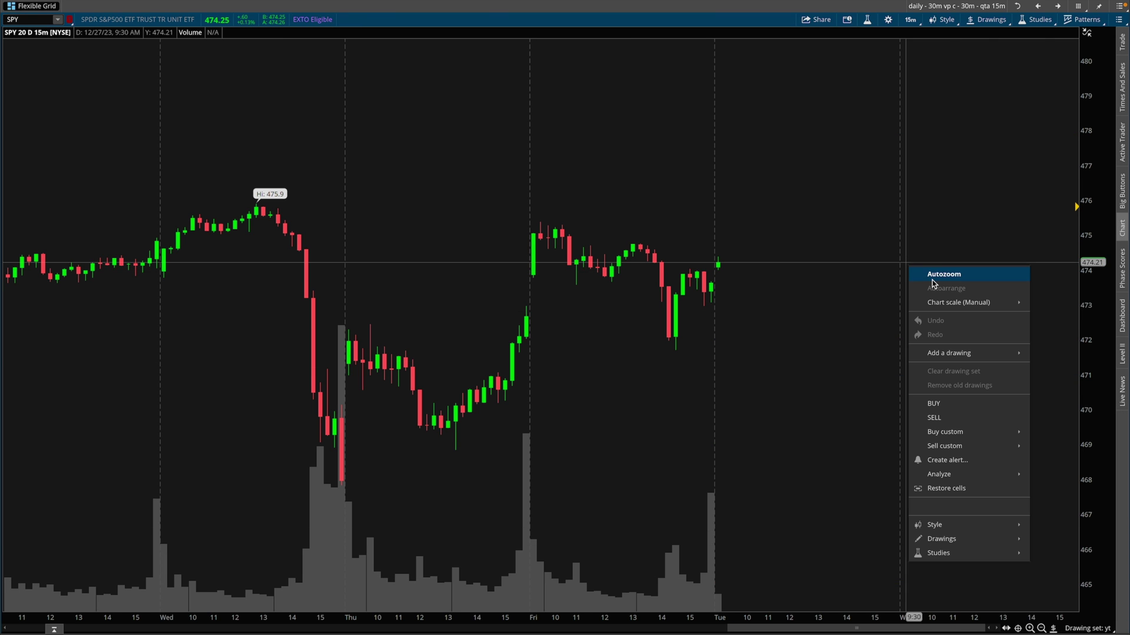
{"action": "left_click", "coordinate": [932, 278]}
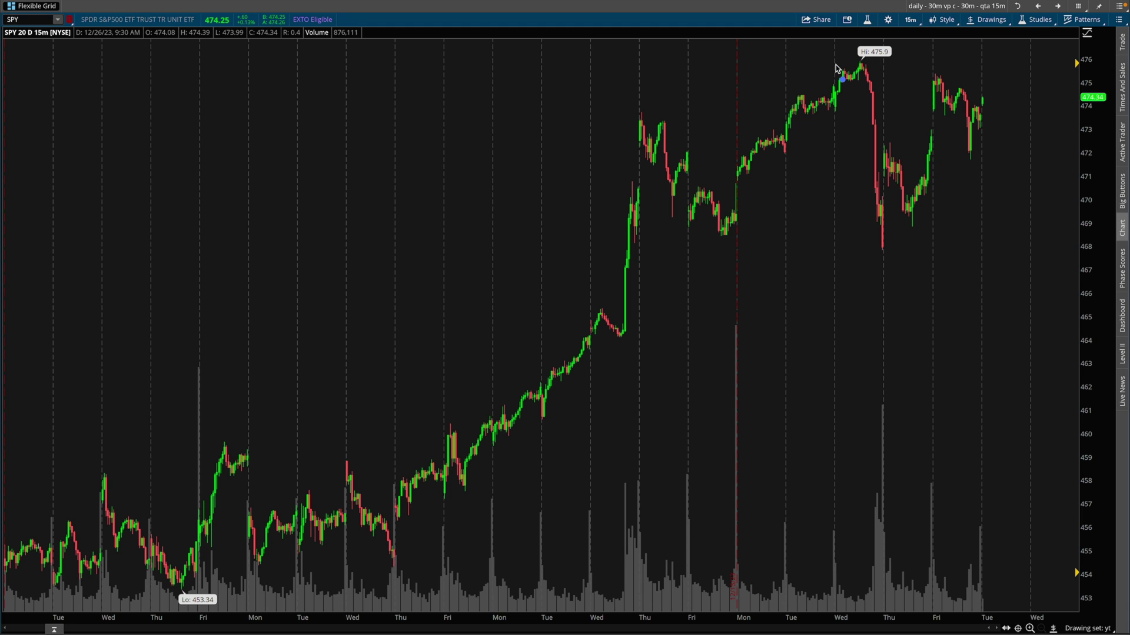
Sketch horizontal lines near the 475.9 high, 473 and 472, plus a descending and two rising trendlines, and clear them all.
{"action": "left_click_drag", "start_coordinate": [836, 68], "coordinate": [1066, 67]}
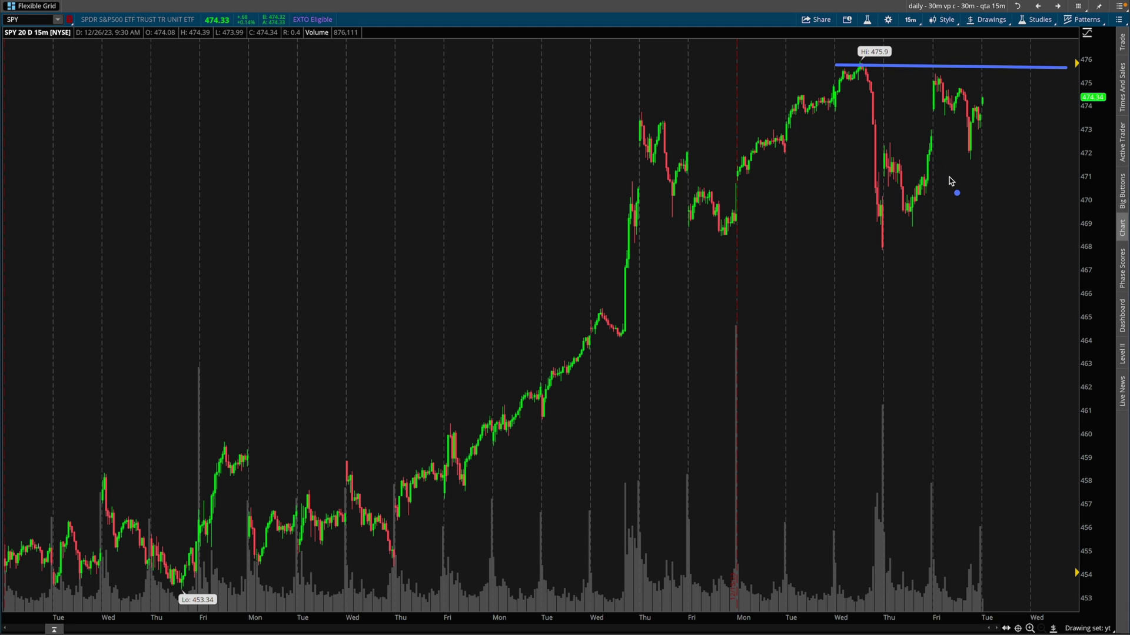
{"action": "left_click_drag", "start_coordinate": [944, 156], "coordinate": [1058, 156]}
{"action": "left_click_drag", "start_coordinate": [881, 248], "coordinate": [1039, 97]}
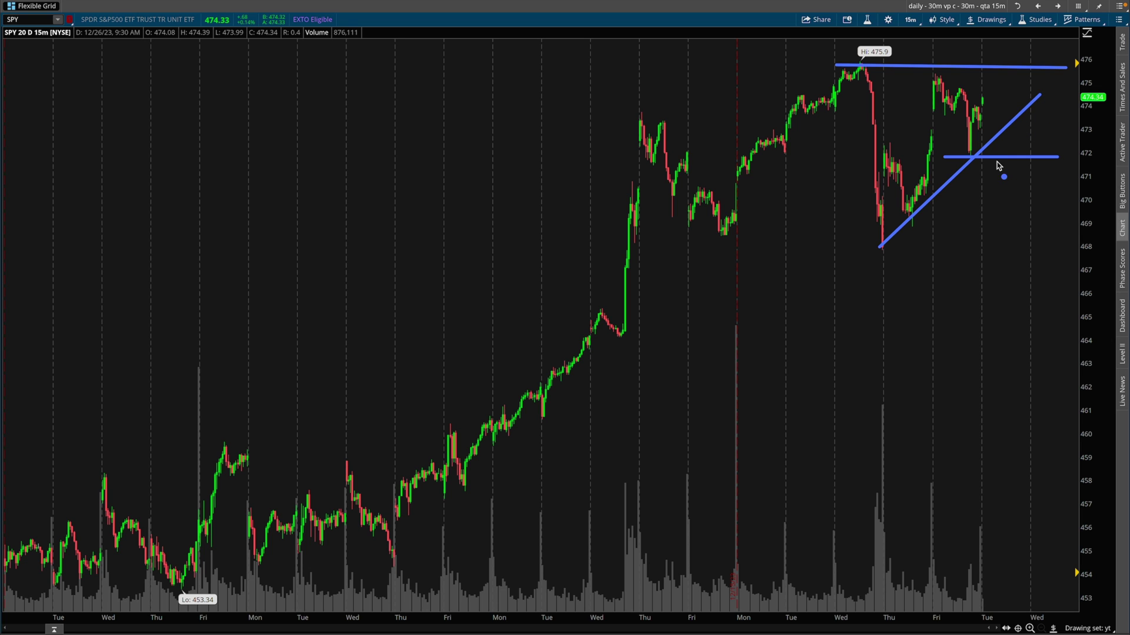
{"action": "left_click_drag", "start_coordinate": [930, 69], "coordinate": [1012, 126]}
{"action": "left_click_drag", "start_coordinate": [632, 123], "coordinate": [1056, 121]}
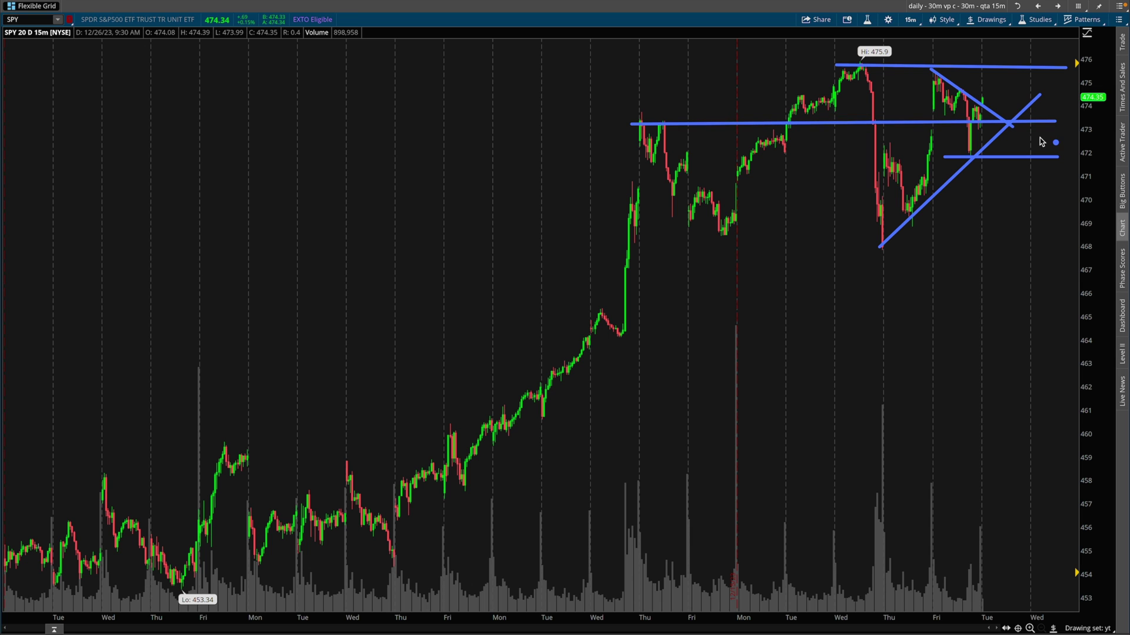
{"action": "mouse_move", "coordinate": [388, 517]}
{"action": "left_mouse_down"}
{"action": "mouse_move", "coordinate": [783, 327]}
{"action": "mouse_move", "coordinate": [1059, 227]}
{"action": "left_mouse_up"}
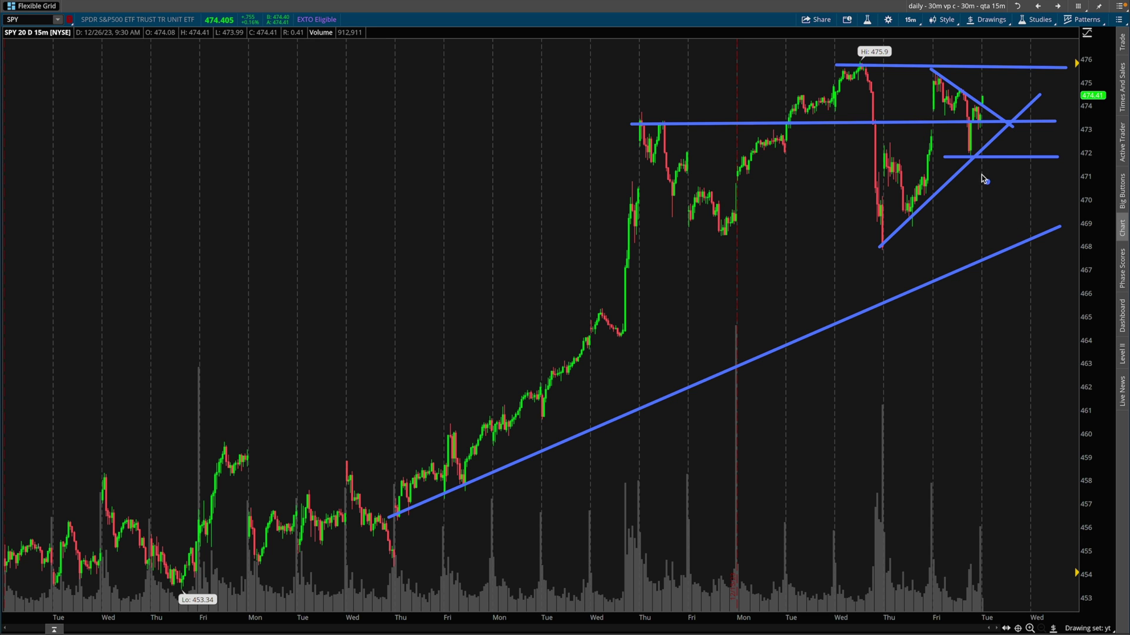
{"action": "key", "text": "Escape"}
Restore the Default drawing set and clear the sketched path from the $475 to $474 zone up to pos gex drop ($478).
{"action": "left_click", "coordinate": [1087, 629]}
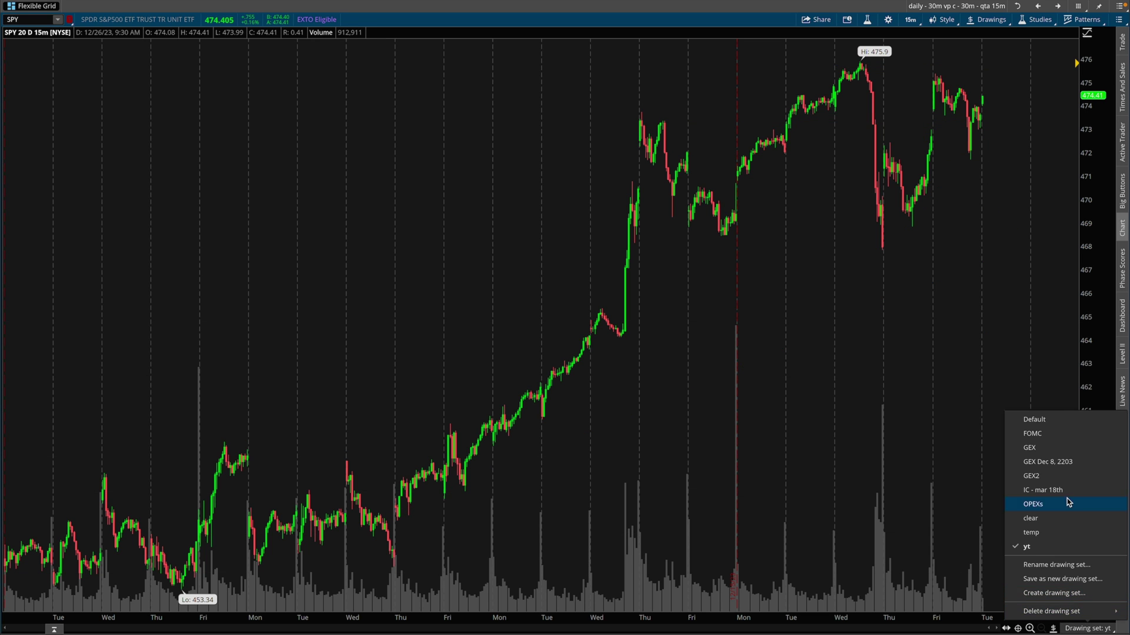
{"action": "left_click", "coordinate": [1059, 415]}
{"action": "mouse_move", "coordinate": [641, 110]}
{"action": "left_mouse_down"}
{"action": "mouse_move", "coordinate": [712, 110]}
{"action": "mouse_move", "coordinate": [1077, 198]}
{"action": "mouse_move", "coordinate": [1101, 254]}
{"action": "mouse_move", "coordinate": [1096, 285]}
{"action": "mouse_move", "coordinate": [1092, 274]}
{"action": "left_mouse_up"}
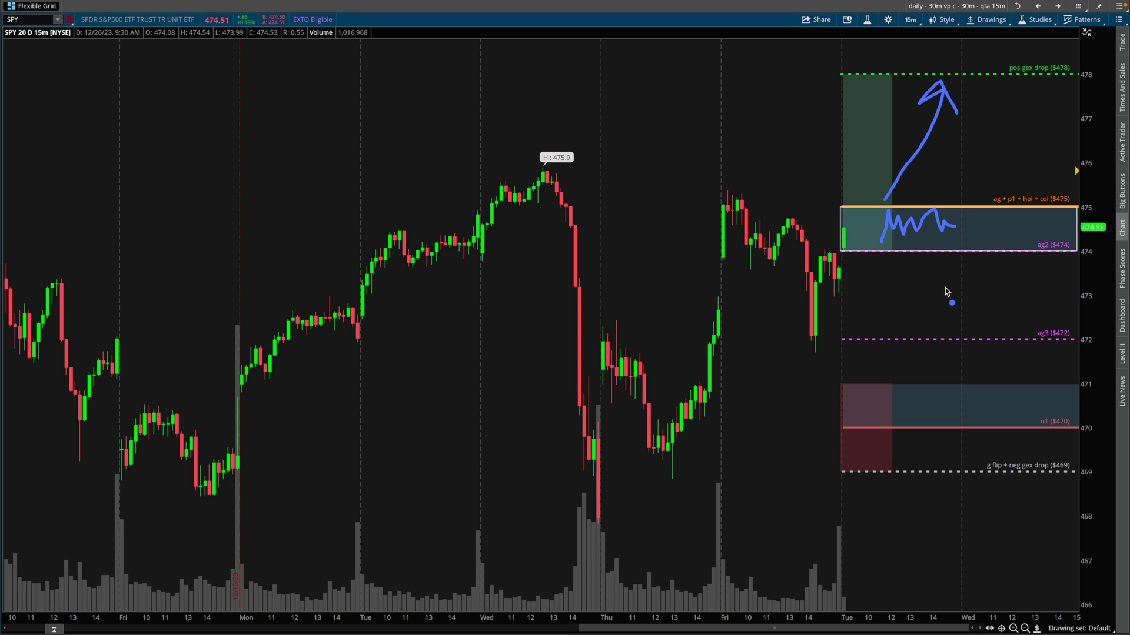
{"action": "key", "text": "Escape"}
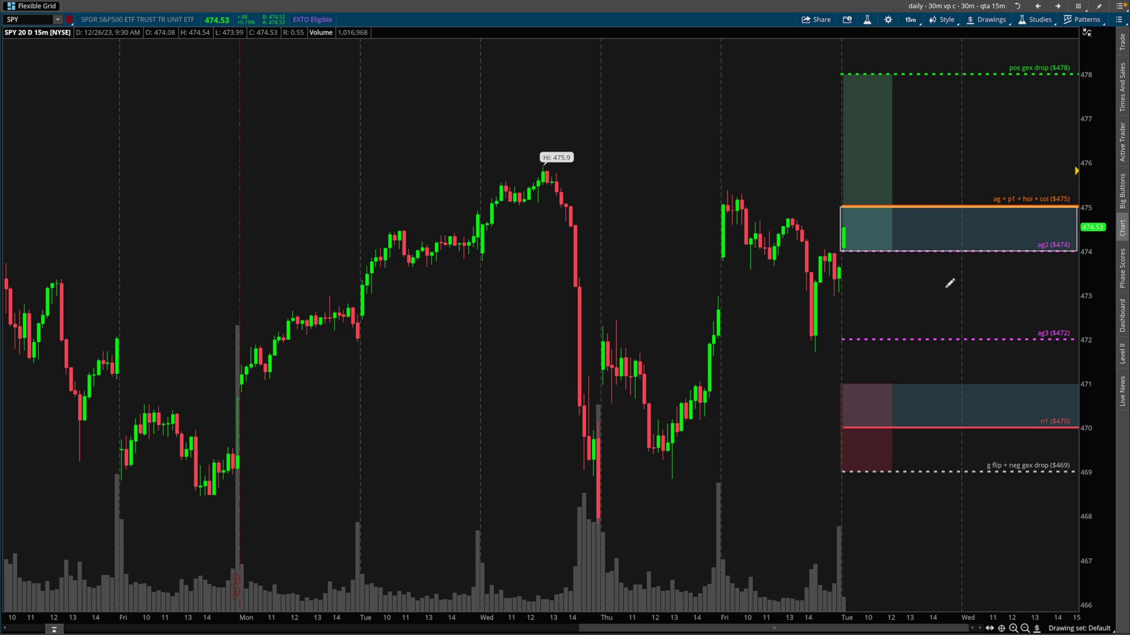
{"action": "left_click_drag", "start_coordinate": [1095, 305], "coordinate": [1092, 347]}
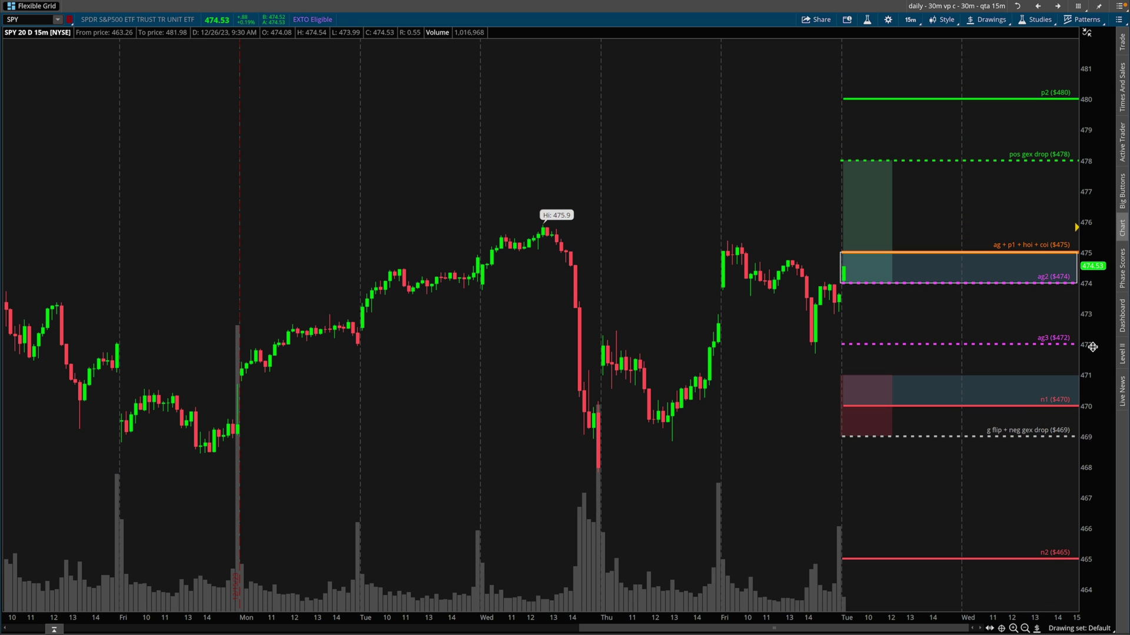